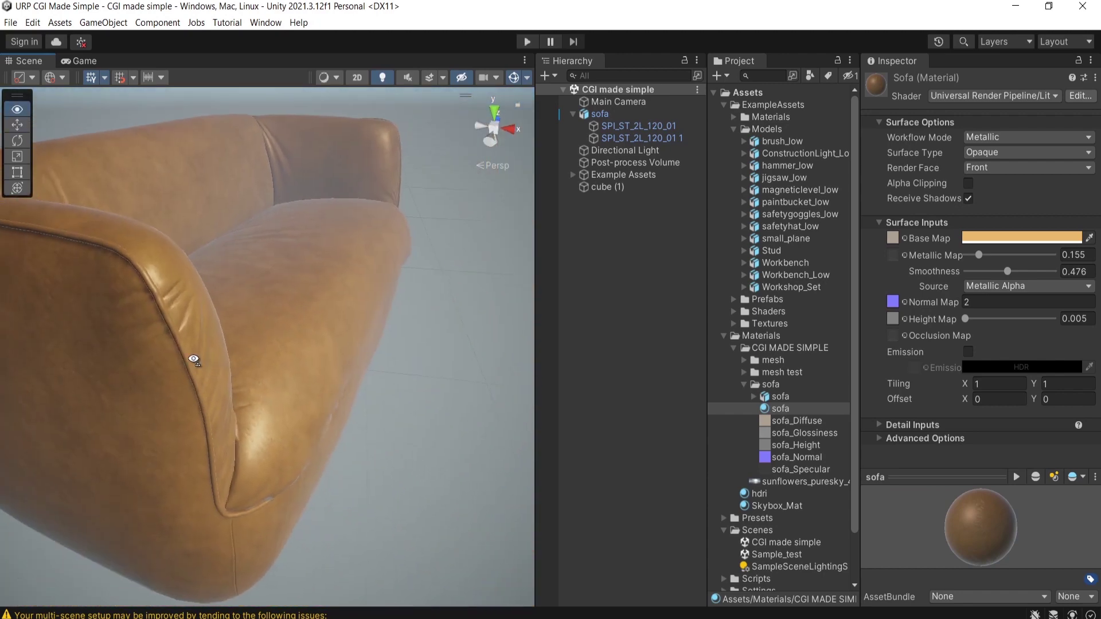
Step: Switch from Unity to the grey sofa reference photo Spin_120_1.jpg
key("alt+Tab")
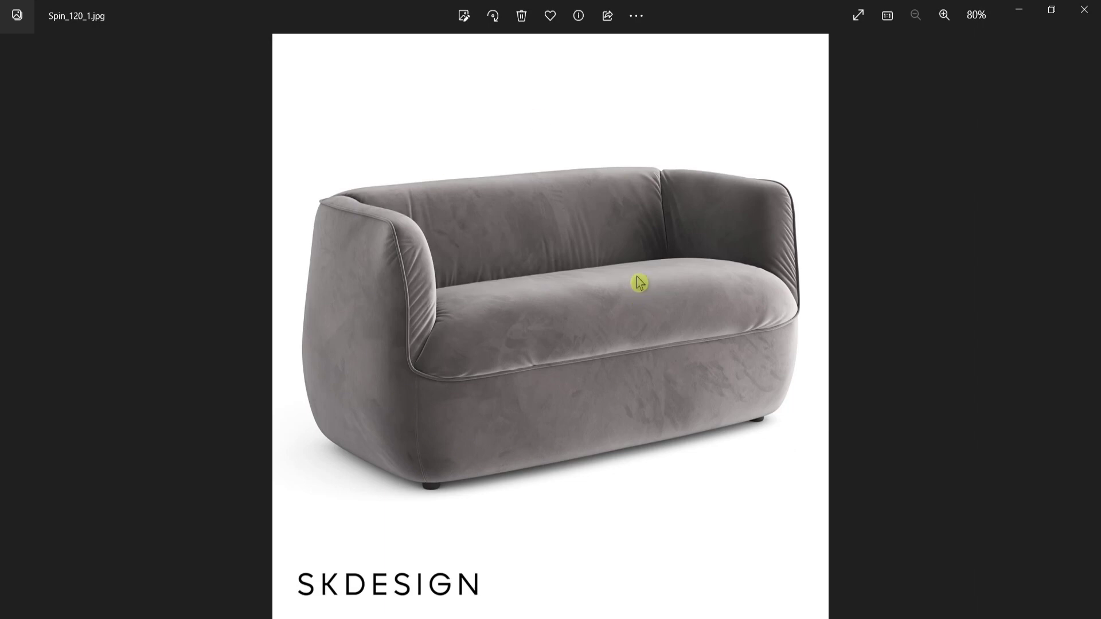
Step: Bring the Substance 3D Painter window to the front from the Photos viewer
key("alt+Tab")
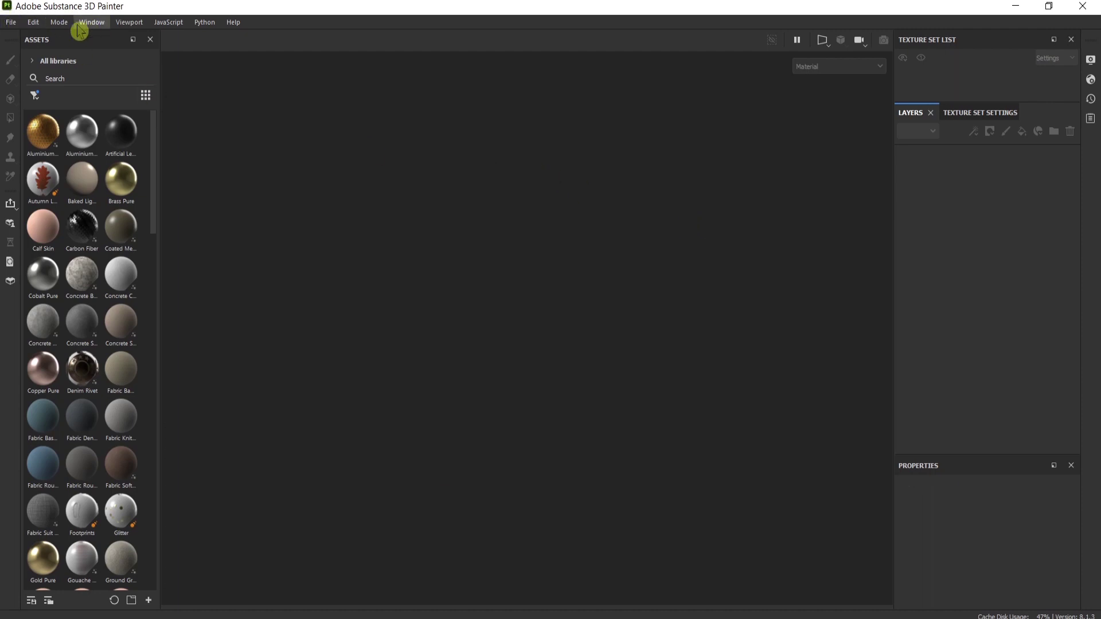
Step: Start a new project using the PBR - Specular Glossiness template
left_click(11, 23)
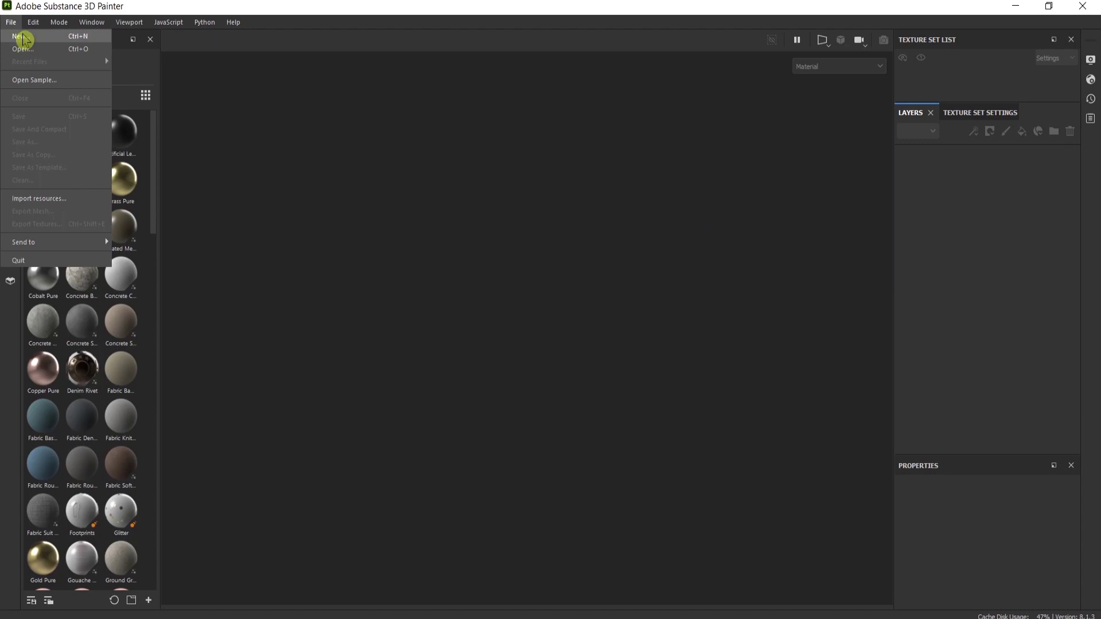
left_click(23, 34)
left_click(533, 163)
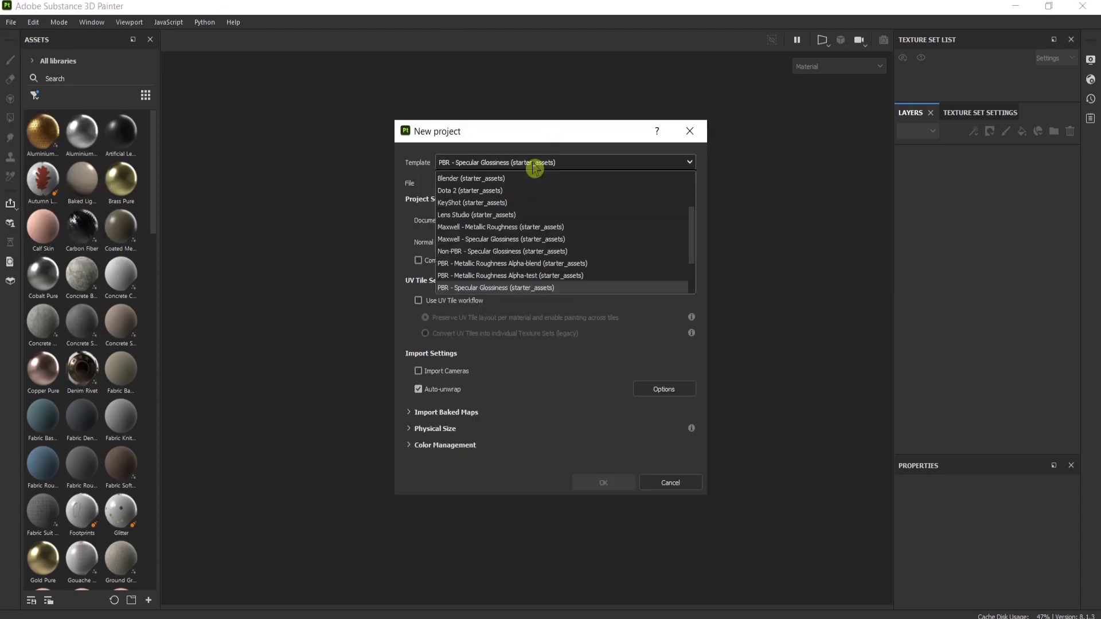
left_click(462, 178)
left_click(487, 163)
scroll(517, 270, "down", 4)
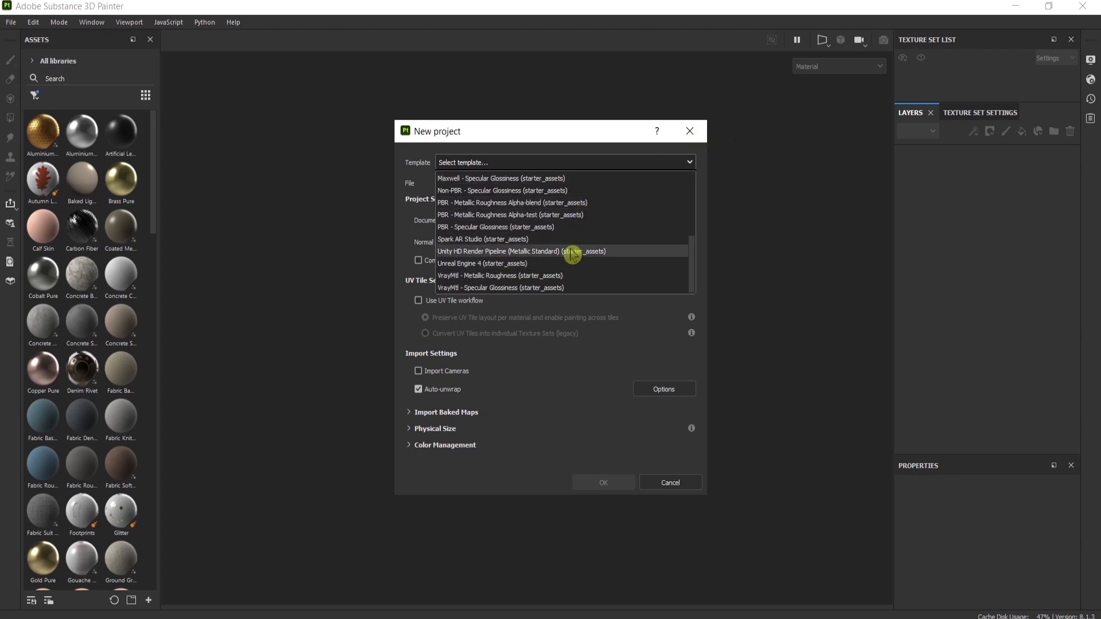
left_click(572, 231)
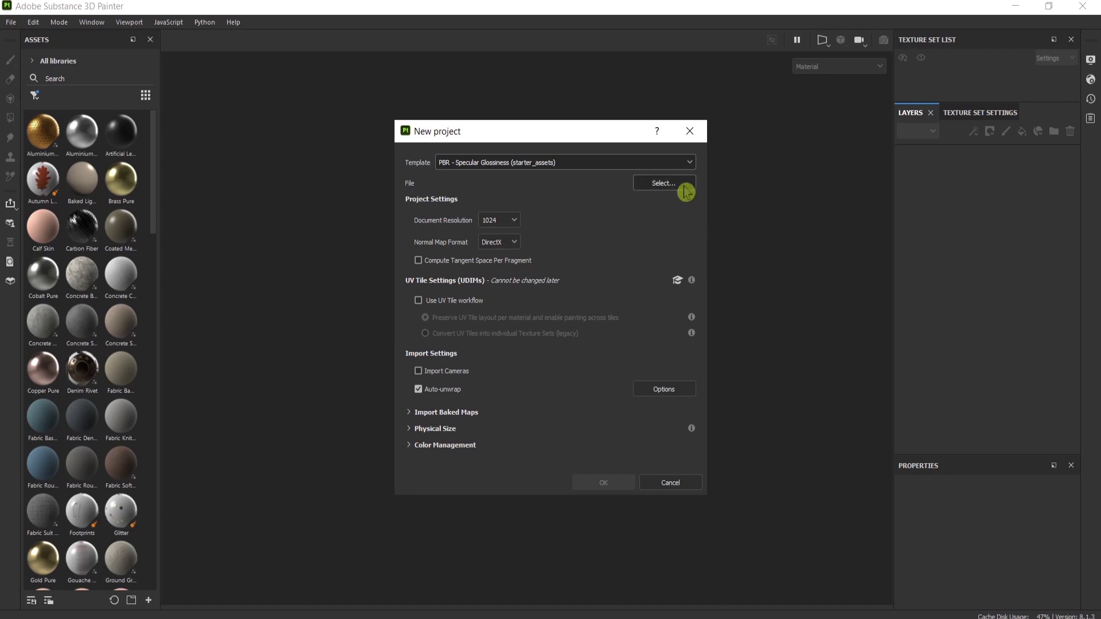
Step: Choose the SPI-ST-120 mesh file as the project mesh
left_click(663, 184)
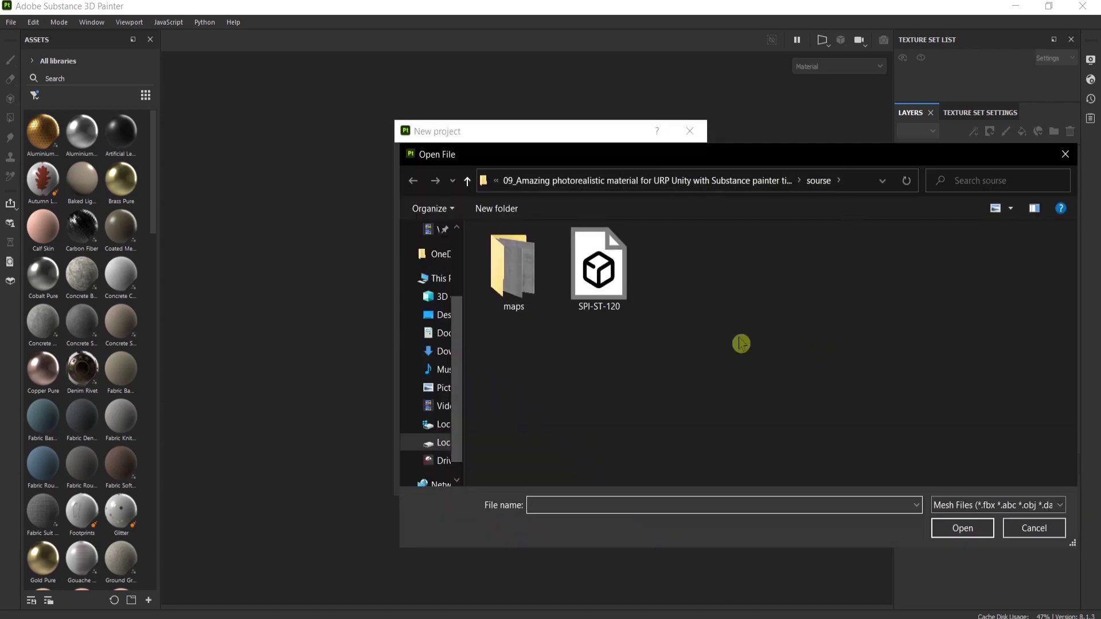
left_click(630, 277)
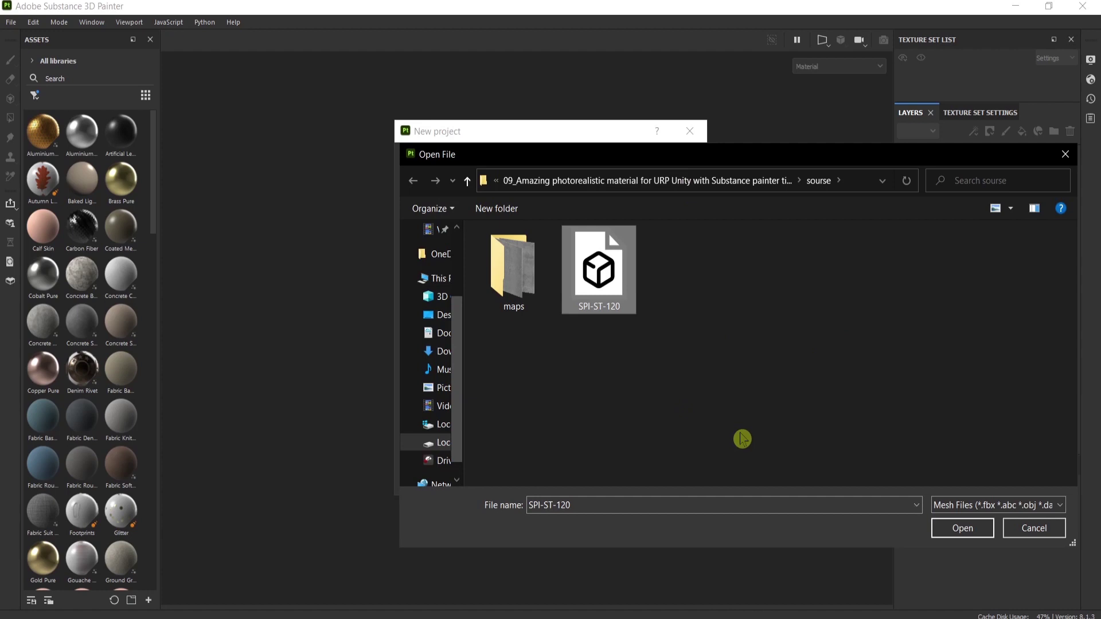
left_click(1020, 505)
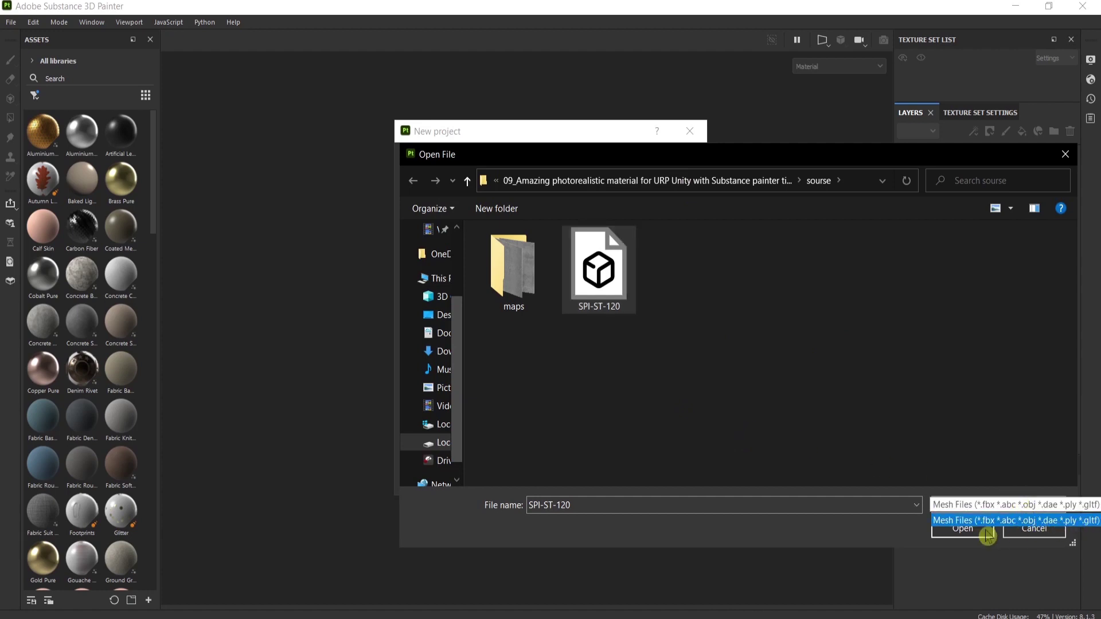
left_click(952, 535)
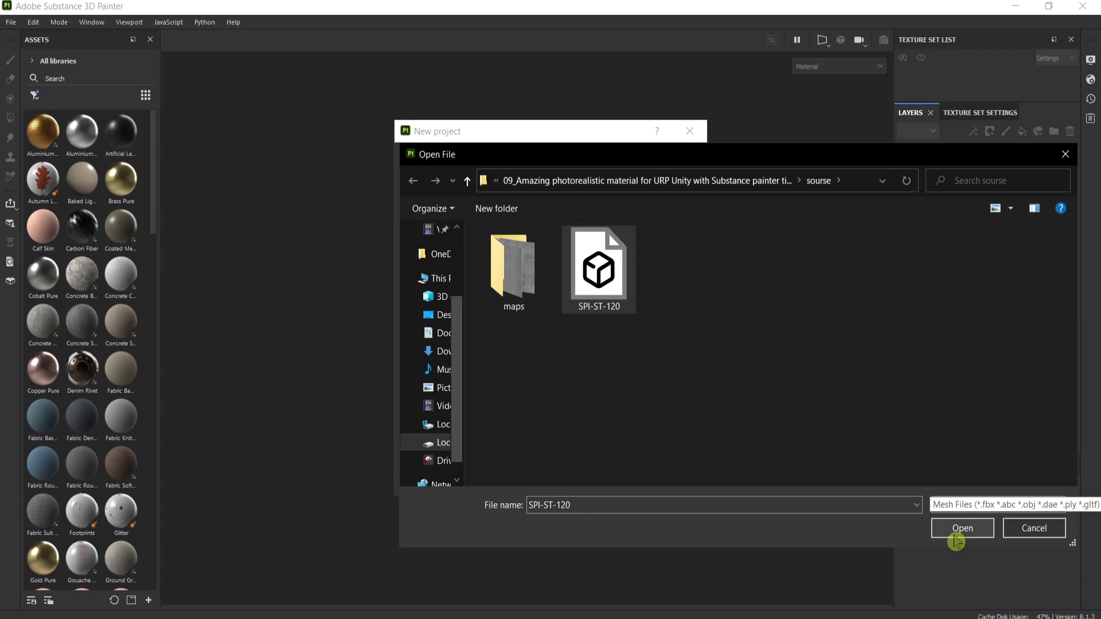
left_click(956, 540)
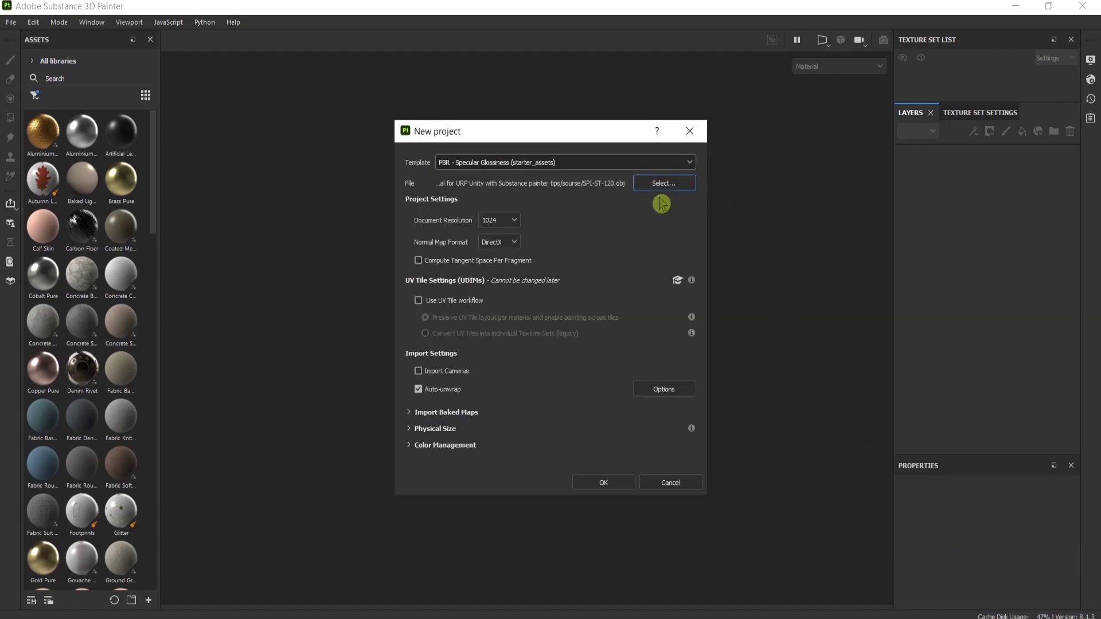
Step: Set Document Resolution to 2048 and Normal Map Format to OpenGL
left_click(512, 222)
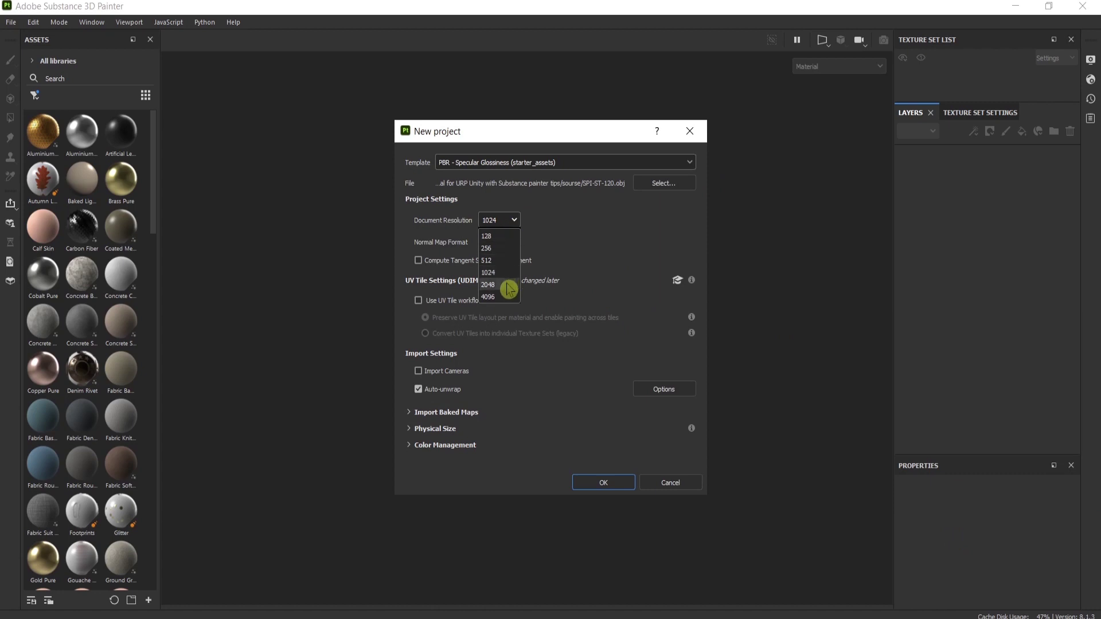
left_click(509, 285)
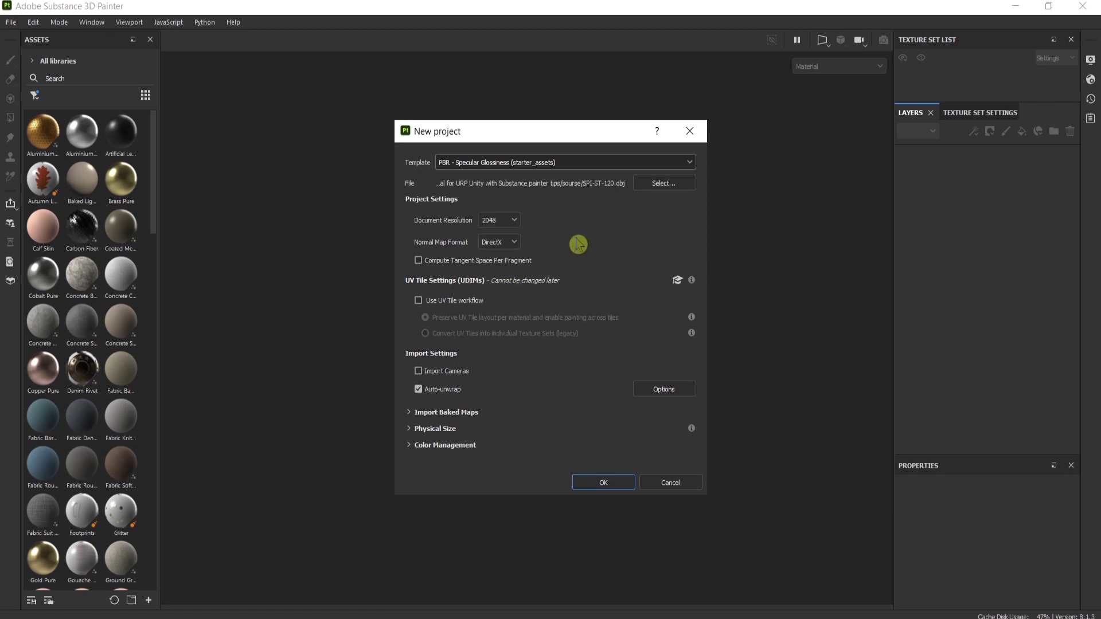
left_click(512, 242)
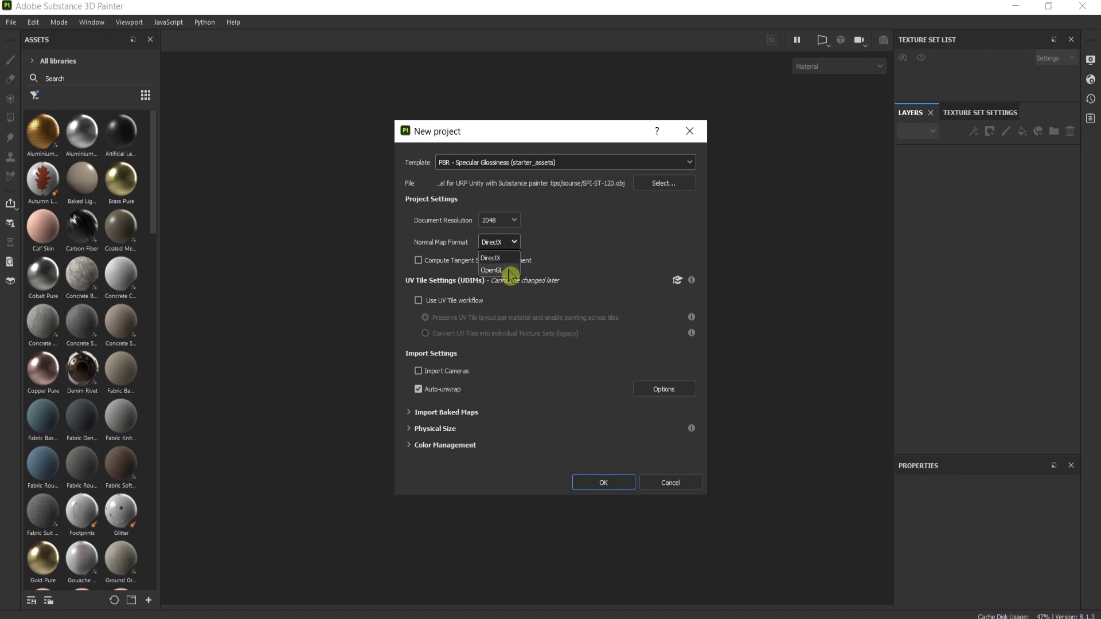
left_click(509, 270)
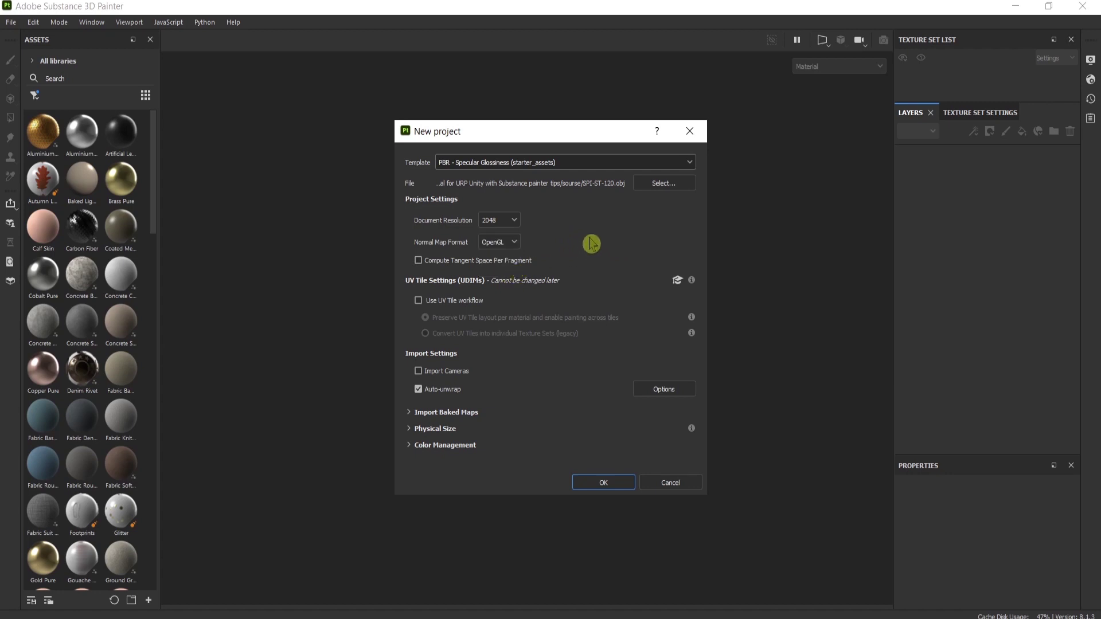
left_click(509, 245)
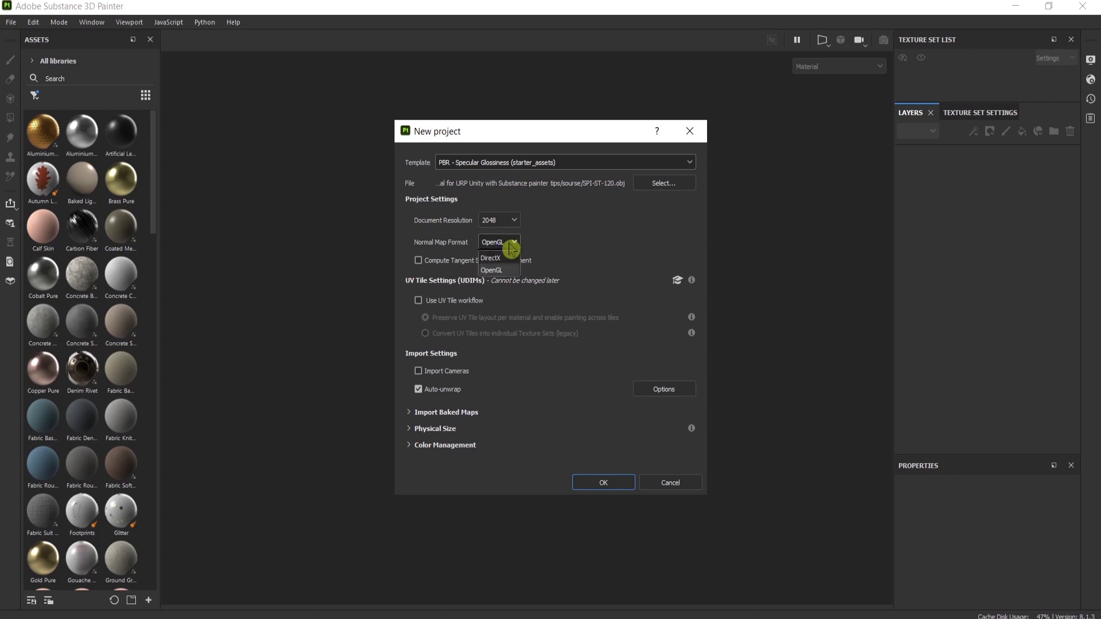
left_click(548, 240)
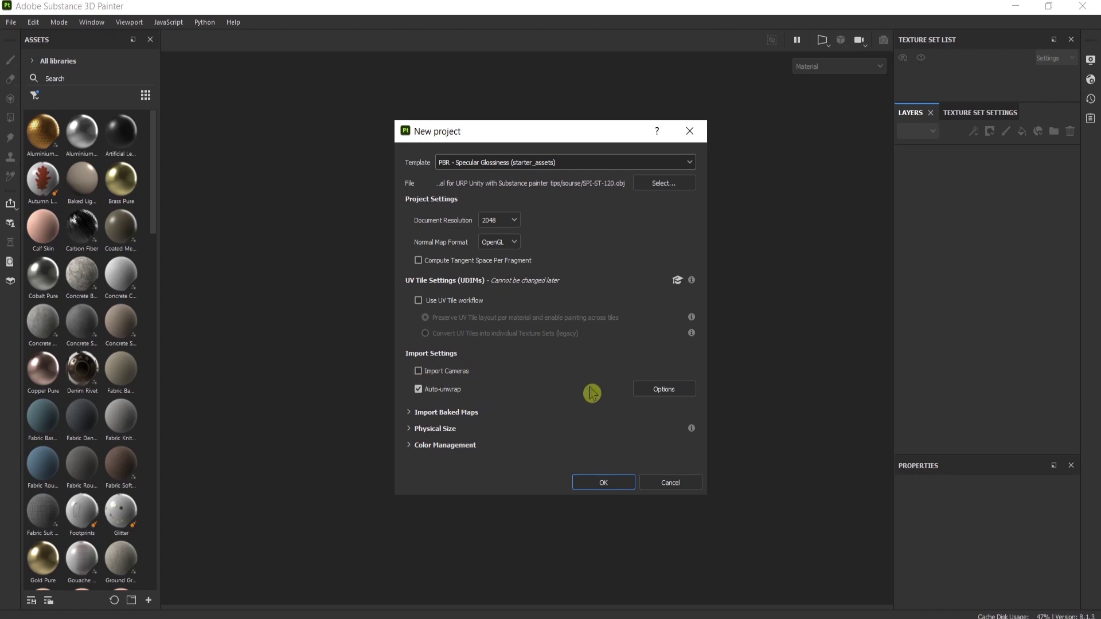
Step: Leave auto-unwrap Seams on Recompute all and create the SPI-ST-120 project
left_click(680, 392)
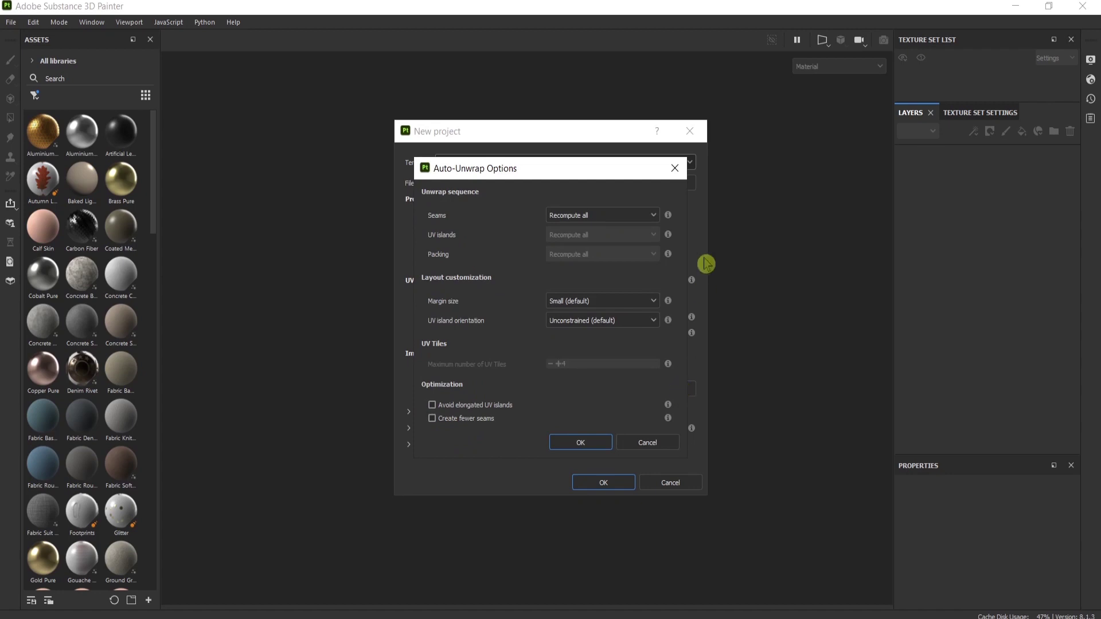
left_click(638, 216)
left_click(637, 228)
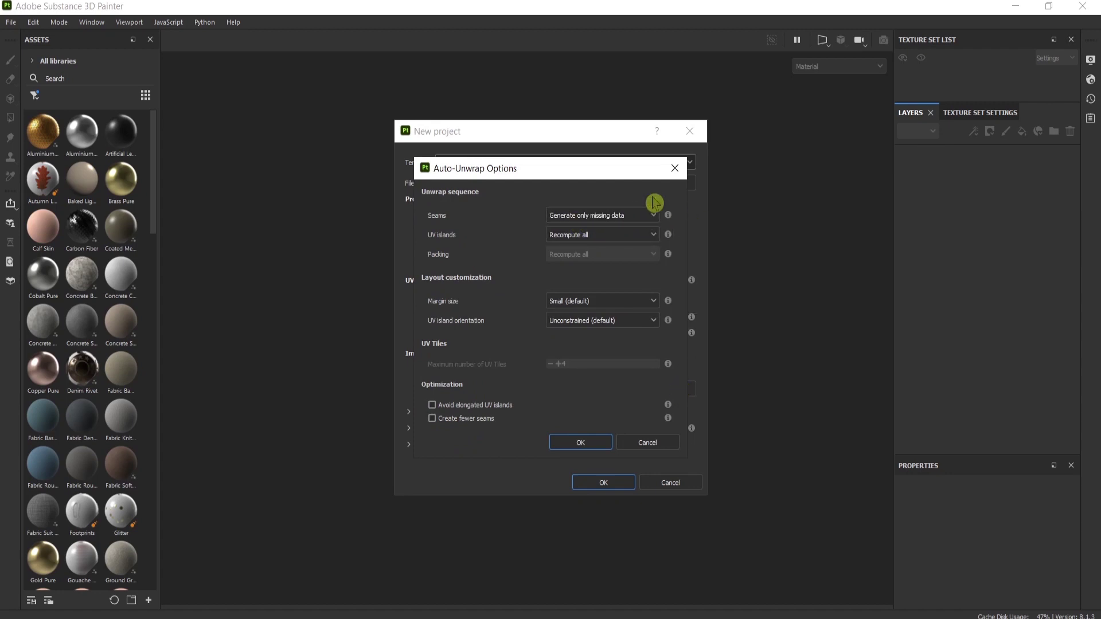
left_click(635, 214)
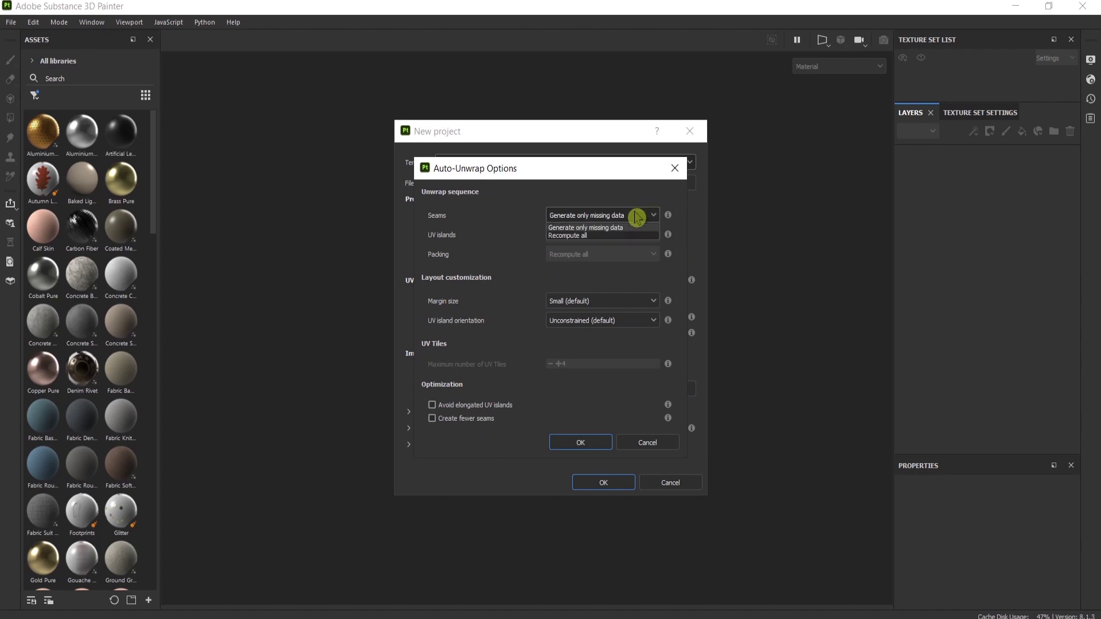
left_click(614, 235)
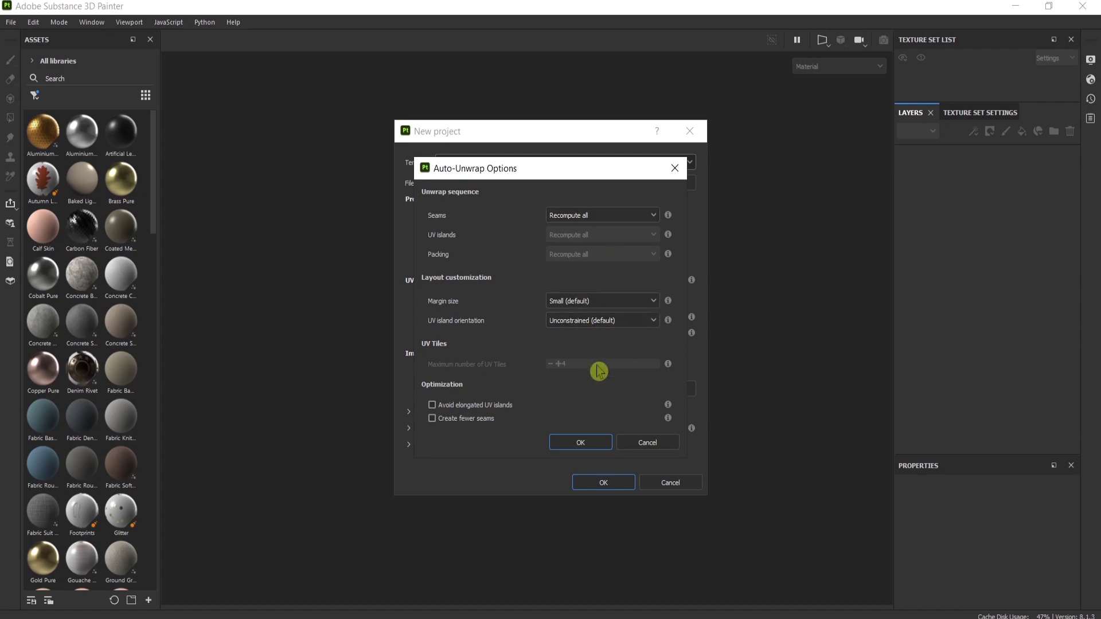
left_click(600, 444)
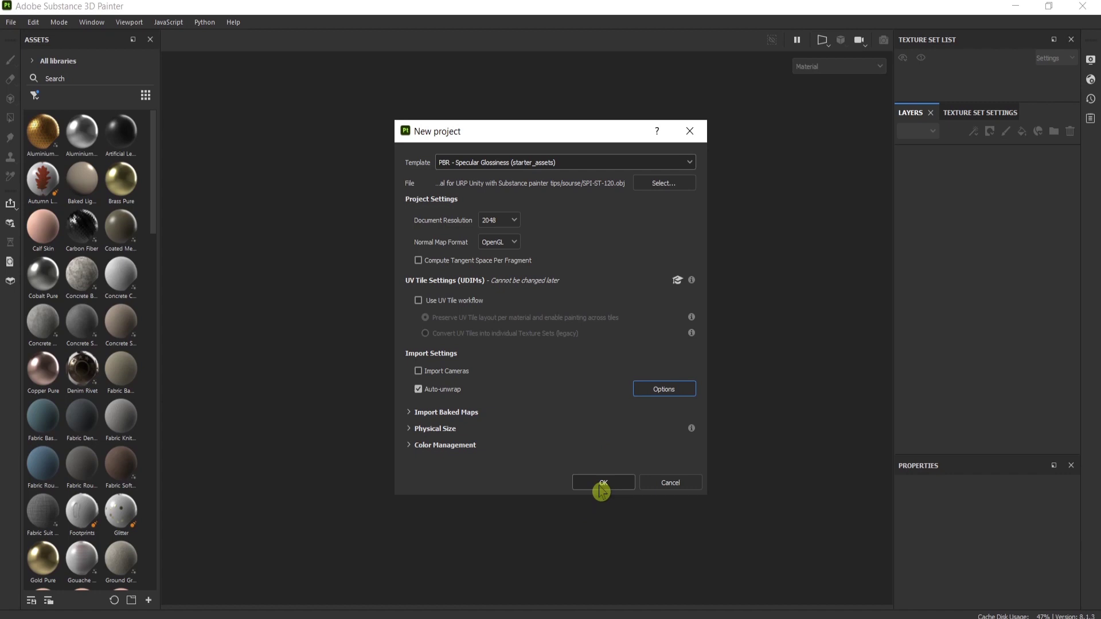
left_click(602, 484)
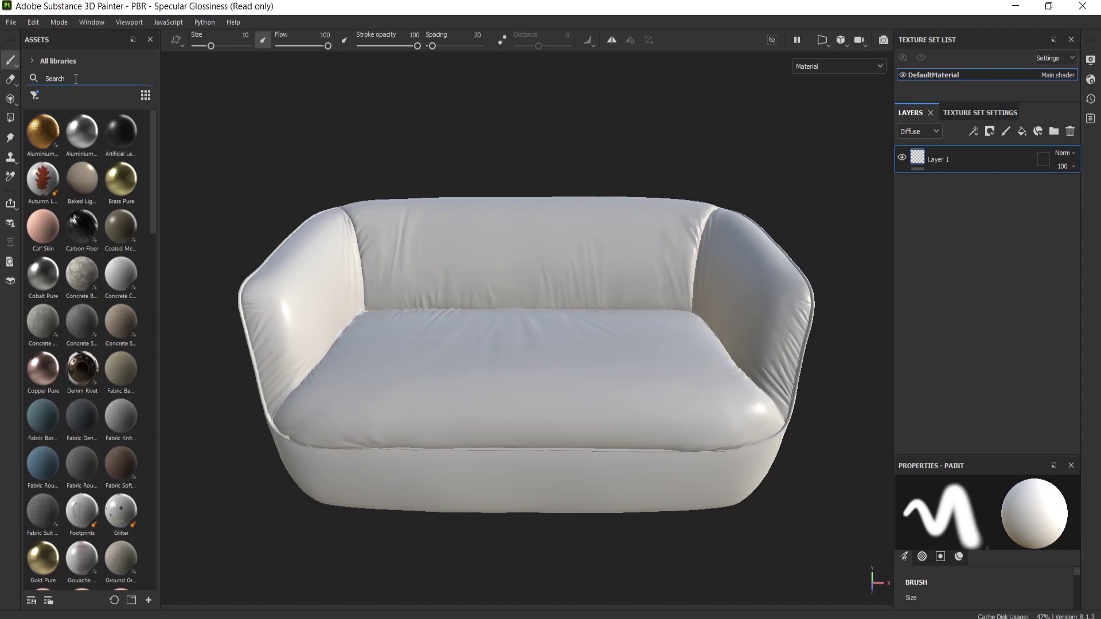
Step: Search the assets for 'leath' and drop Leather Rough onto the sofa as a fill
type("le")
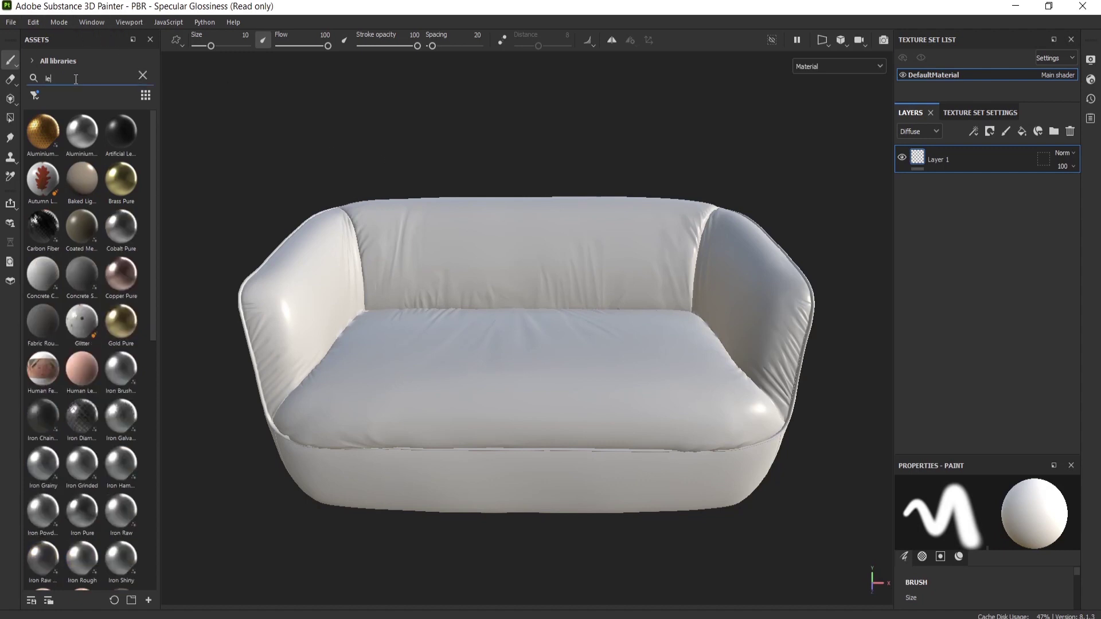
type("ath")
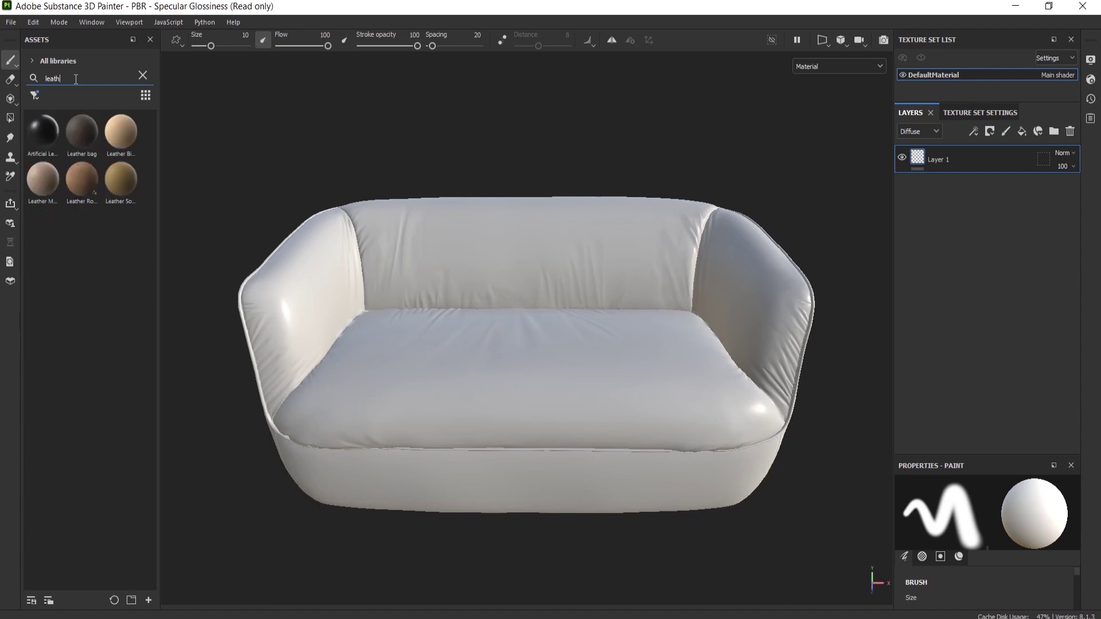
left_click_drag(81, 185, 360, 308)
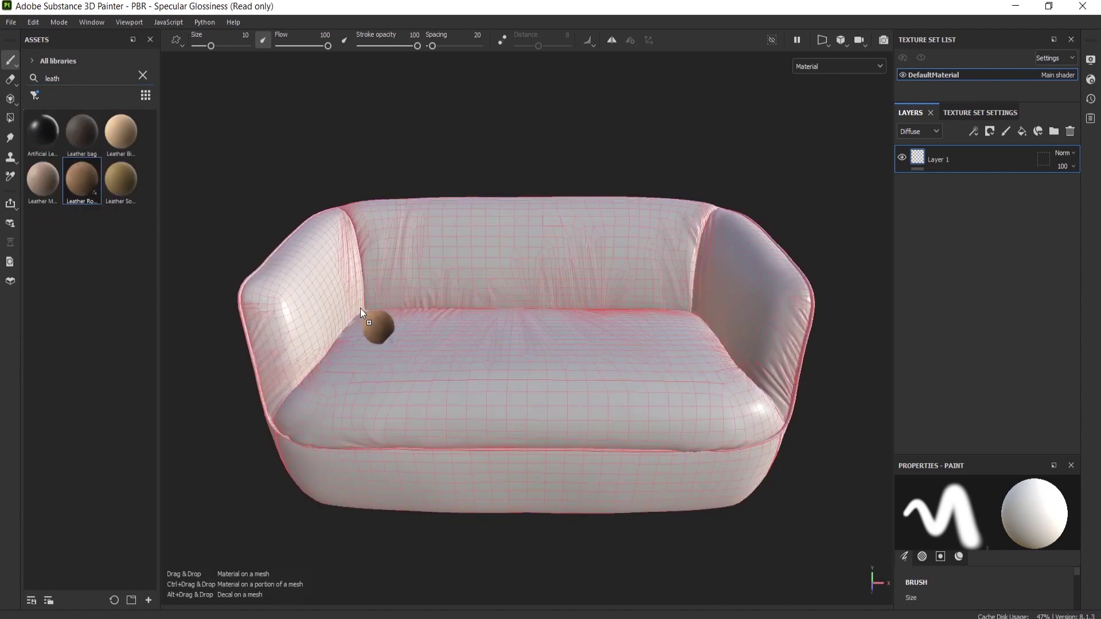
left_click_drag(369, 313, 369, 312)
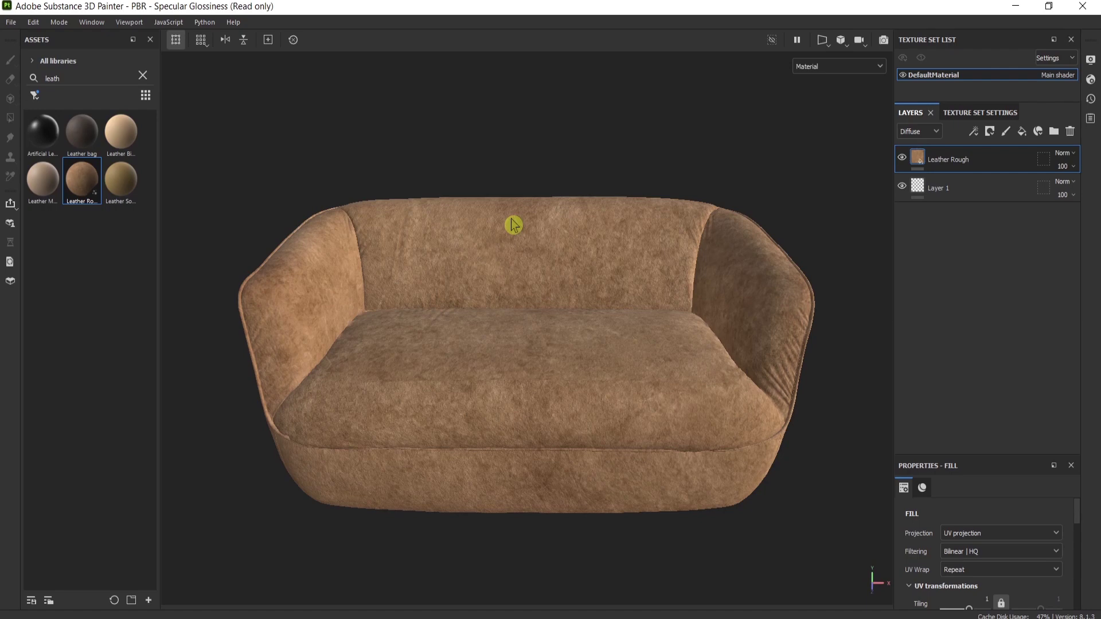
Step: Enlarge the fill properties panel and set the Leather Rough UV Tiling to 4
right_click(412, 273)
left_click_drag(1007, 455, 1005, 248)
right_click(629, 430)
left_click_drag(489, 393, 602, 398, "alt")
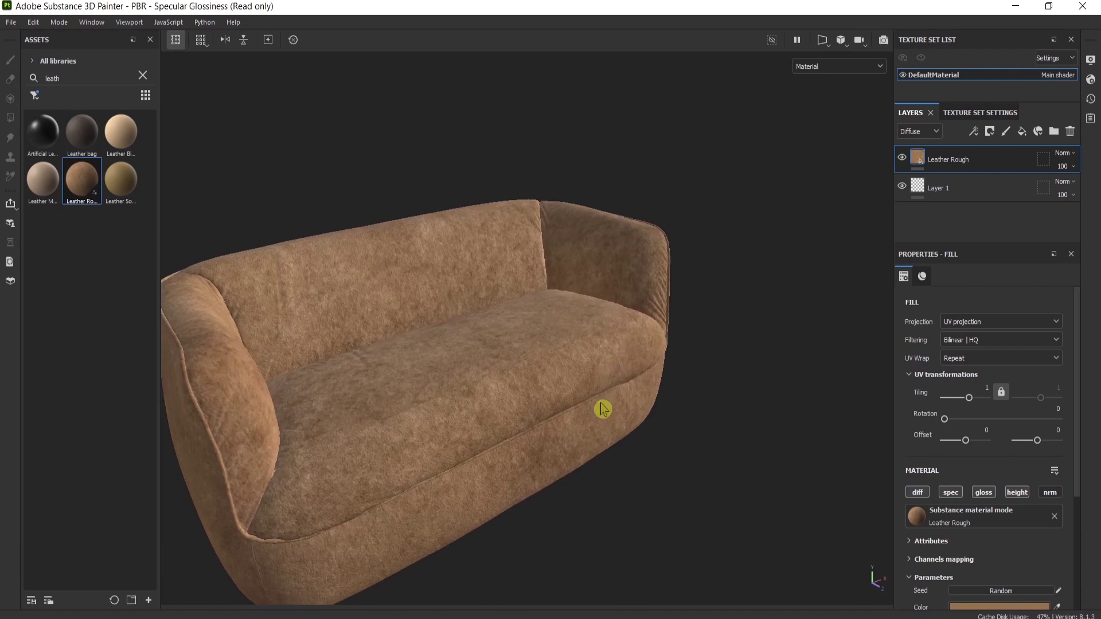
scroll(1076, 329, "down", 4)
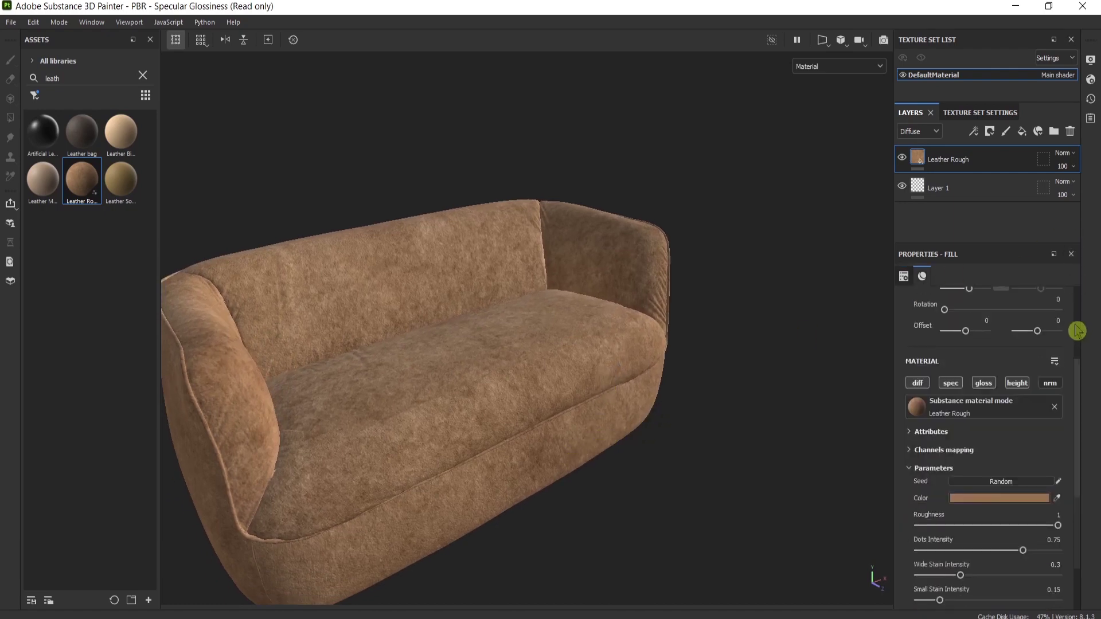
scroll(1003, 347, "up", 4)
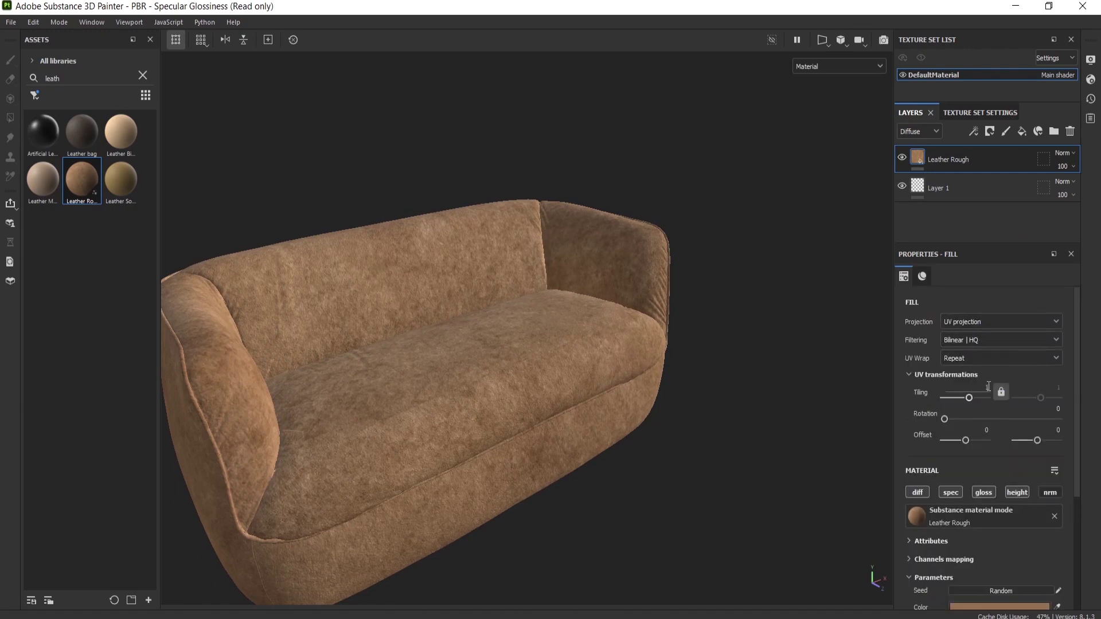
left_click(1003, 393)
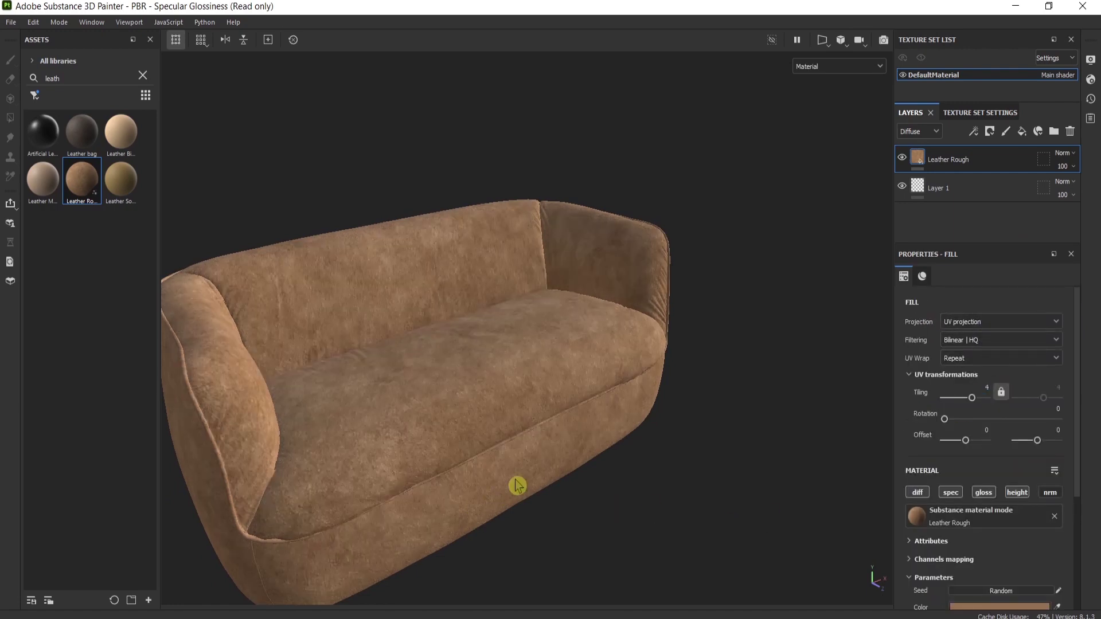
Step: Orbit and zoom around the sofa to inspect the 4x tiled leather grain
left_click_drag(565, 429, 576, 401, "alt")
left_click_drag(380, 462, 298, 449, "alt")
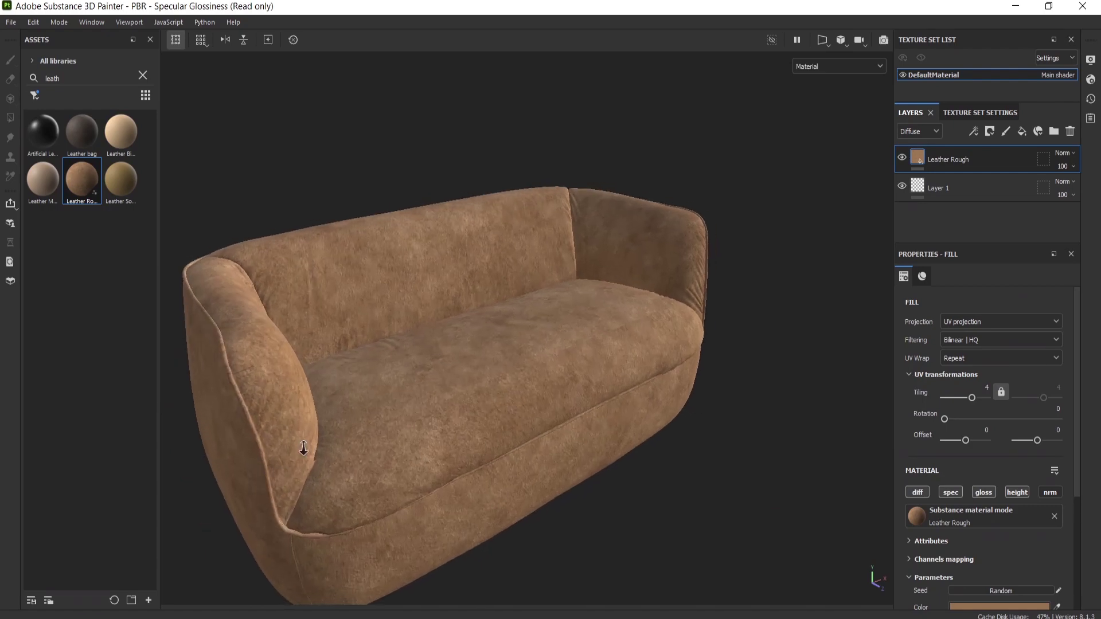
scroll(370, 443, "up", 3)
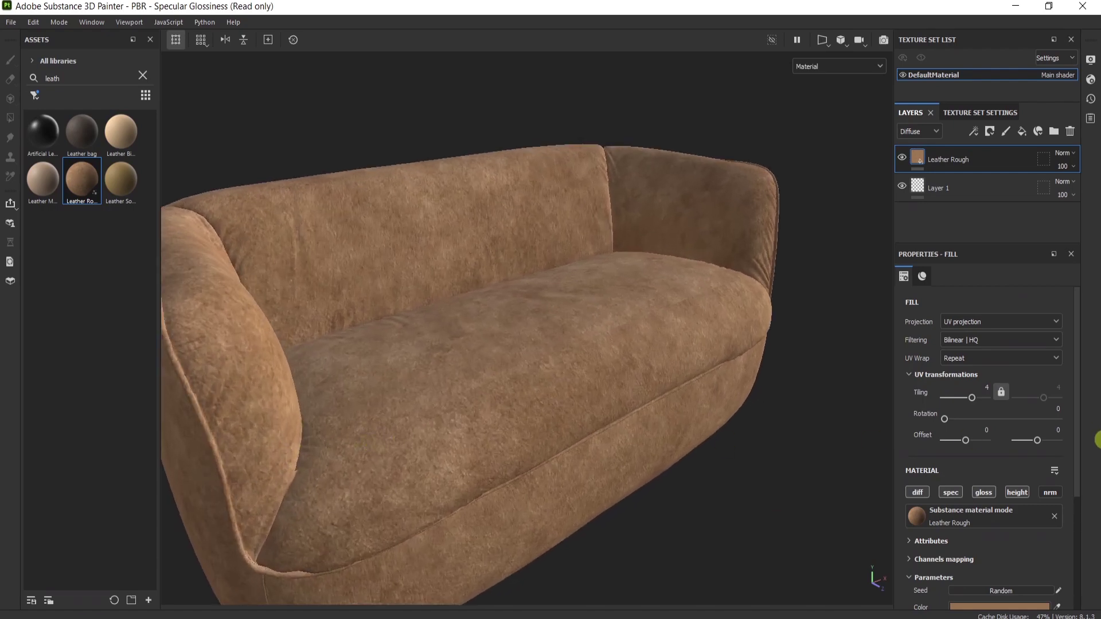
scroll(1069, 440, "down", 1)
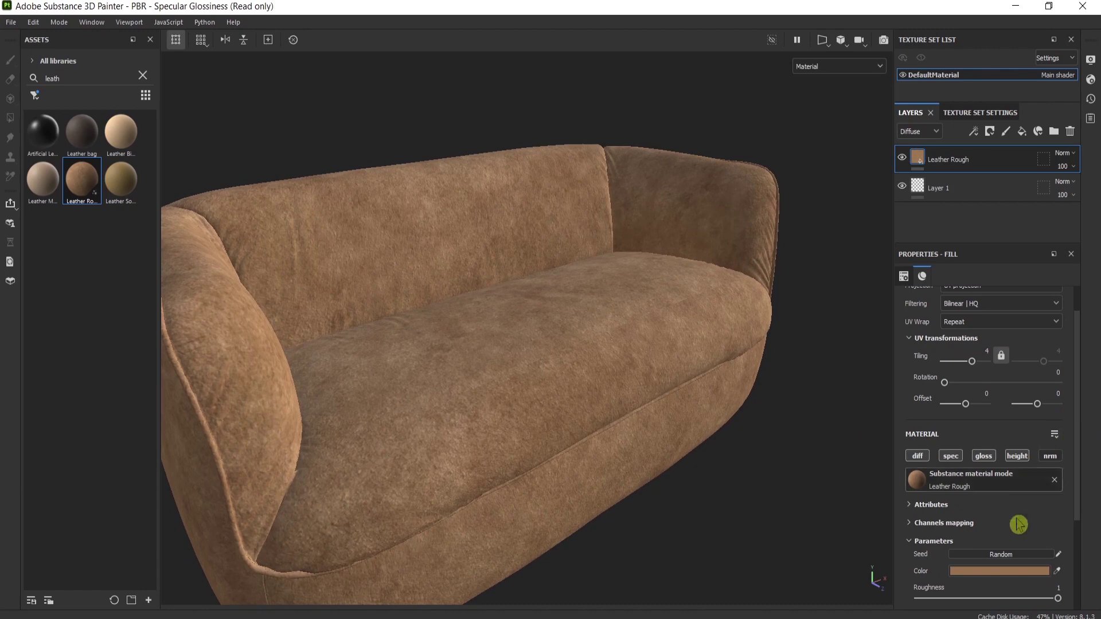
left_click(1003, 571)
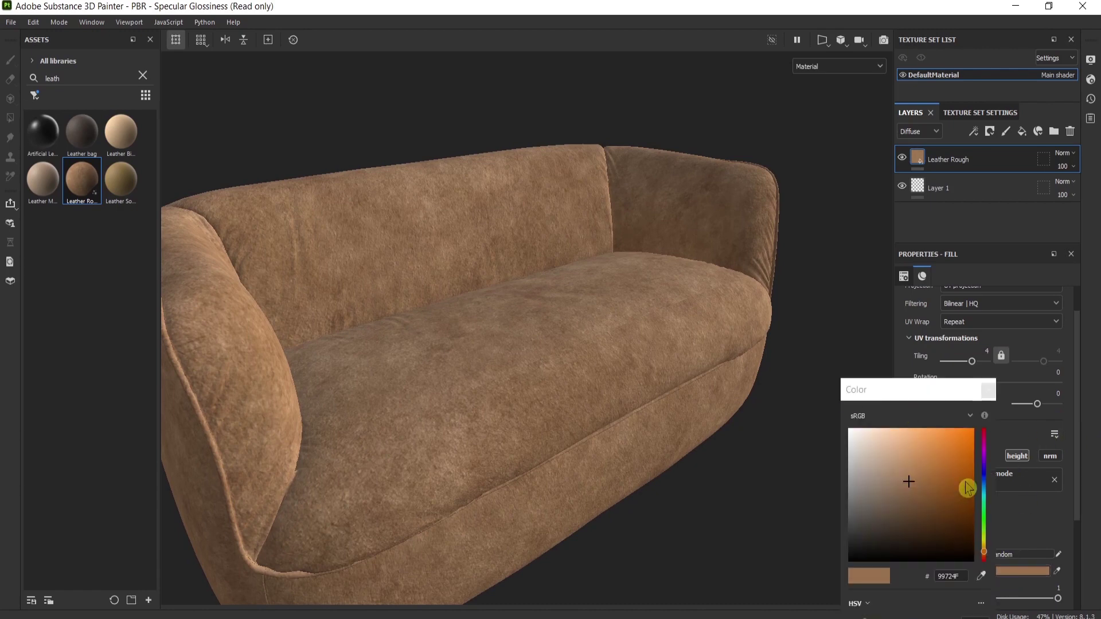
Step: Change the Leather Rough colour to greyish taupe #7F7364 and close the picker
left_click(986, 555)
left_click_drag(986, 555, 985, 550)
left_click_drag(911, 536, 908, 507)
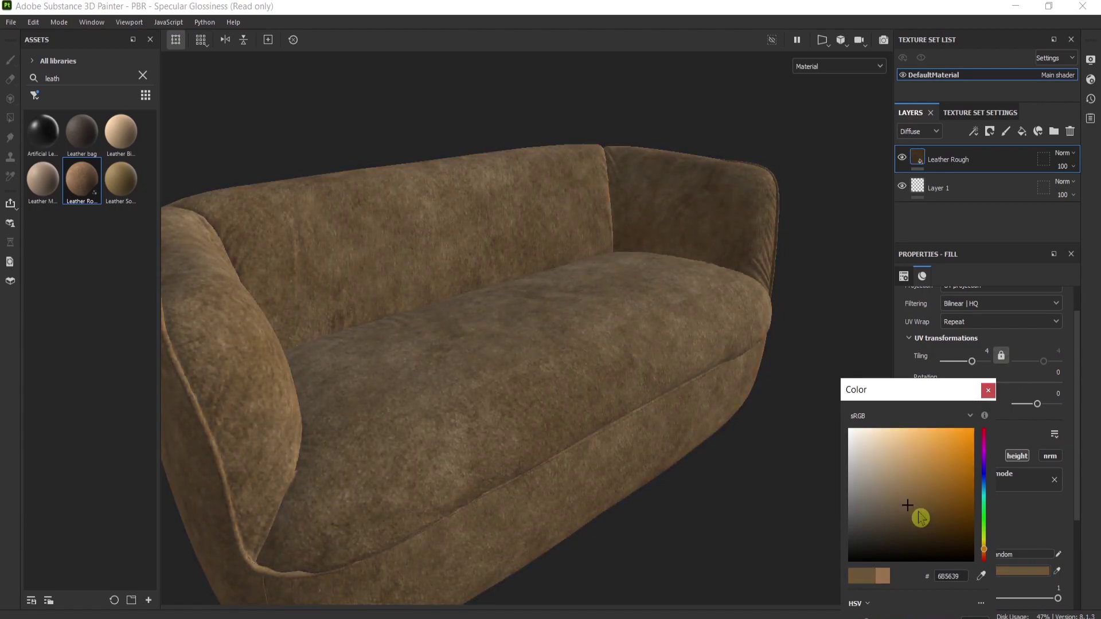
left_click_drag(900, 507, 873, 494)
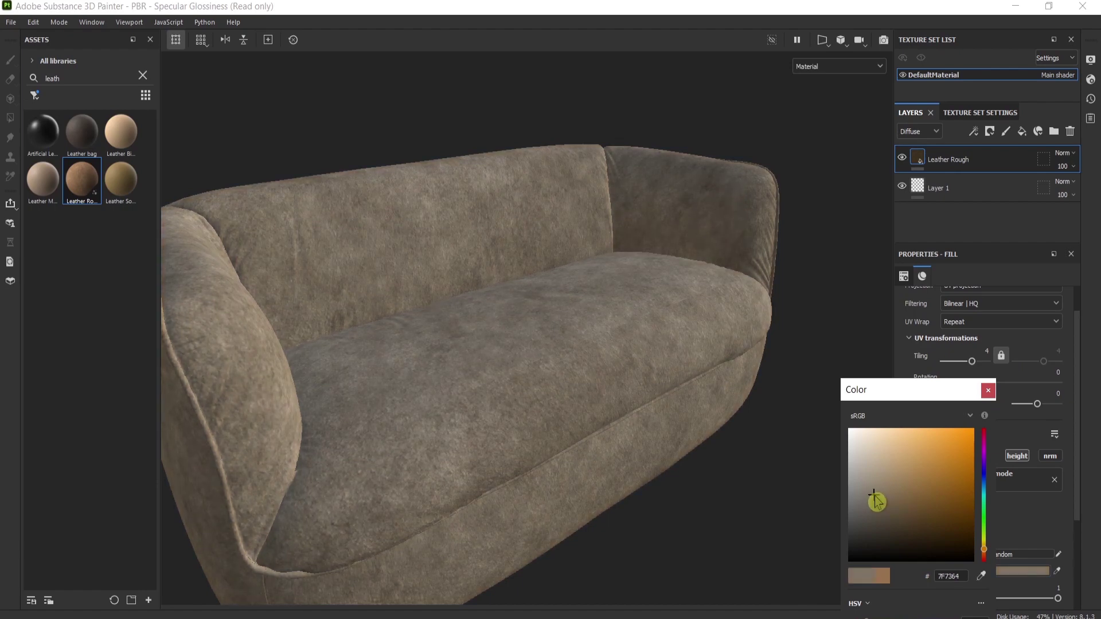
left_click(988, 390)
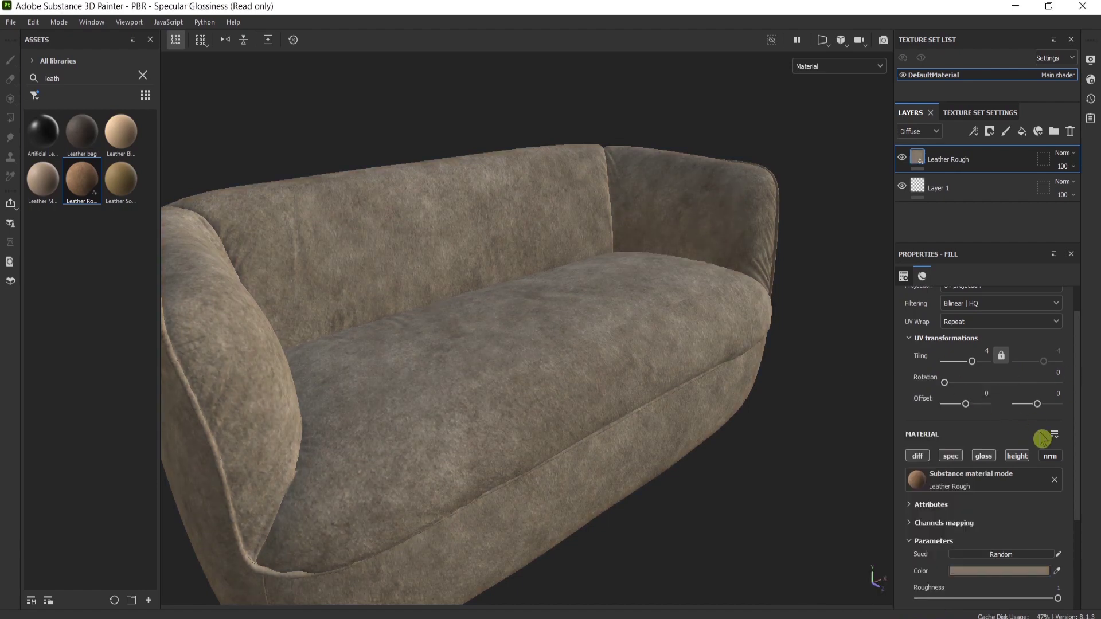
Step: Lower the leather's Roughness to 0.48 and its Dots Intensity to 0.07
scroll(1007, 405, "down", 5)
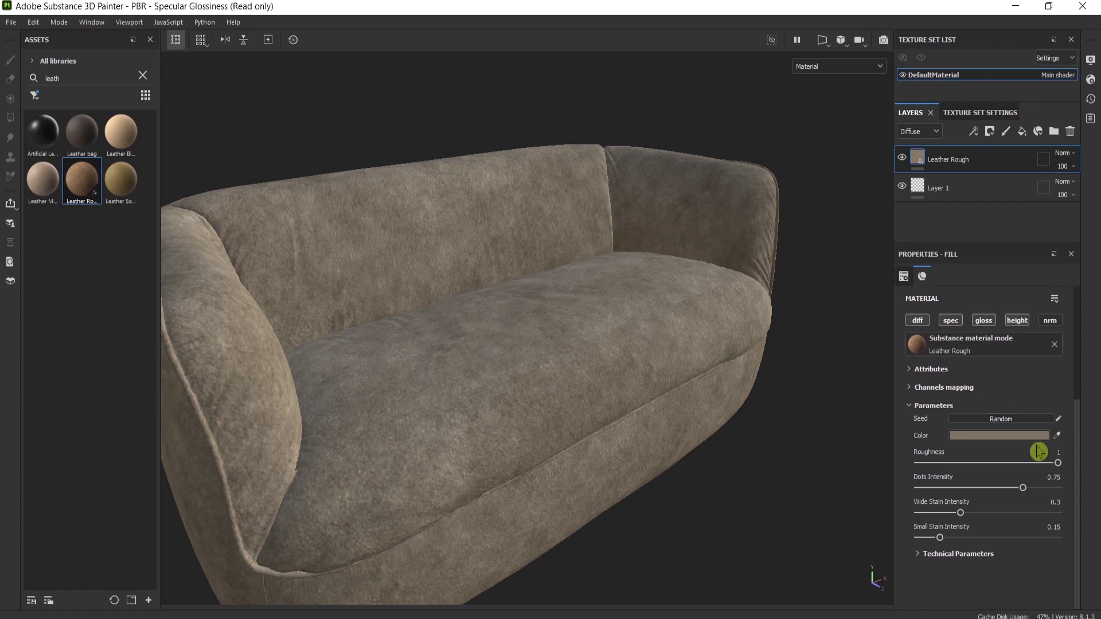
left_click_drag(1059, 465, 988, 467)
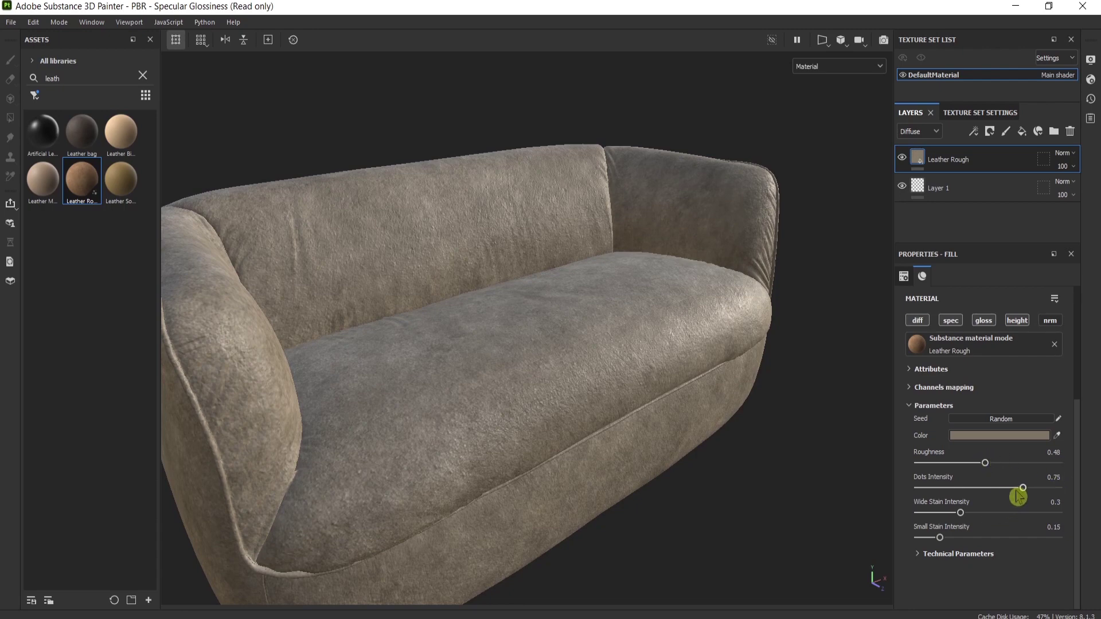
left_click_drag(1022, 487, 965, 489)
left_click(1060, 477)
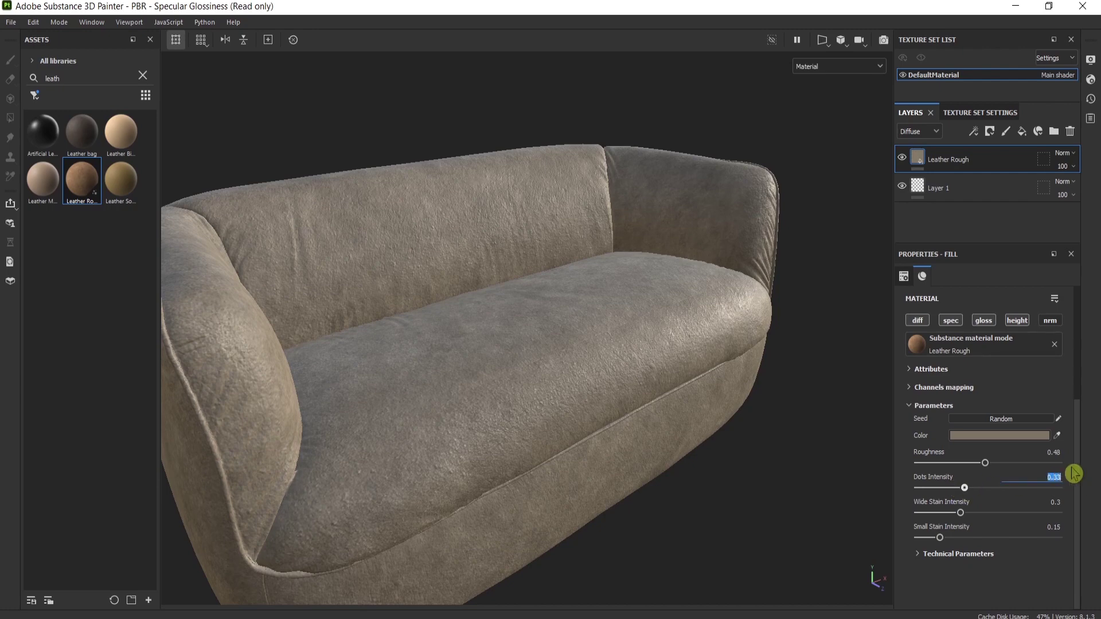
type("0.07")
key("Return")
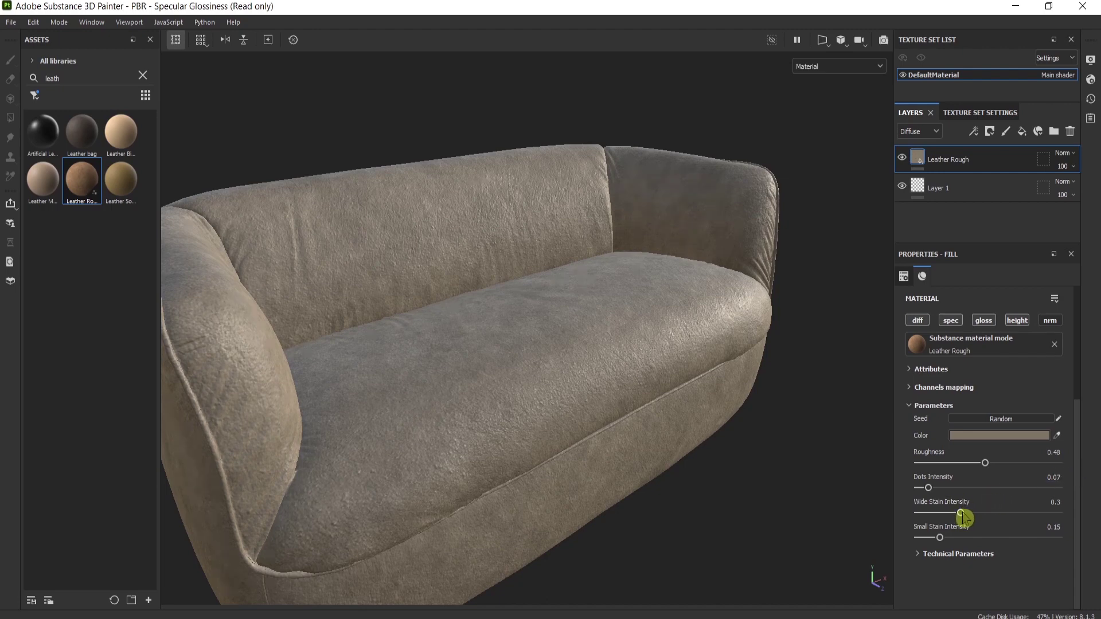
Step: Reduce Wide Stain Intensity to 0.21 and Small Stain Intensity to 0.07
left_click_drag(962, 515, 952, 516)
right_click(642, 378)
left_click_drag(607, 408, 582, 432, "alt")
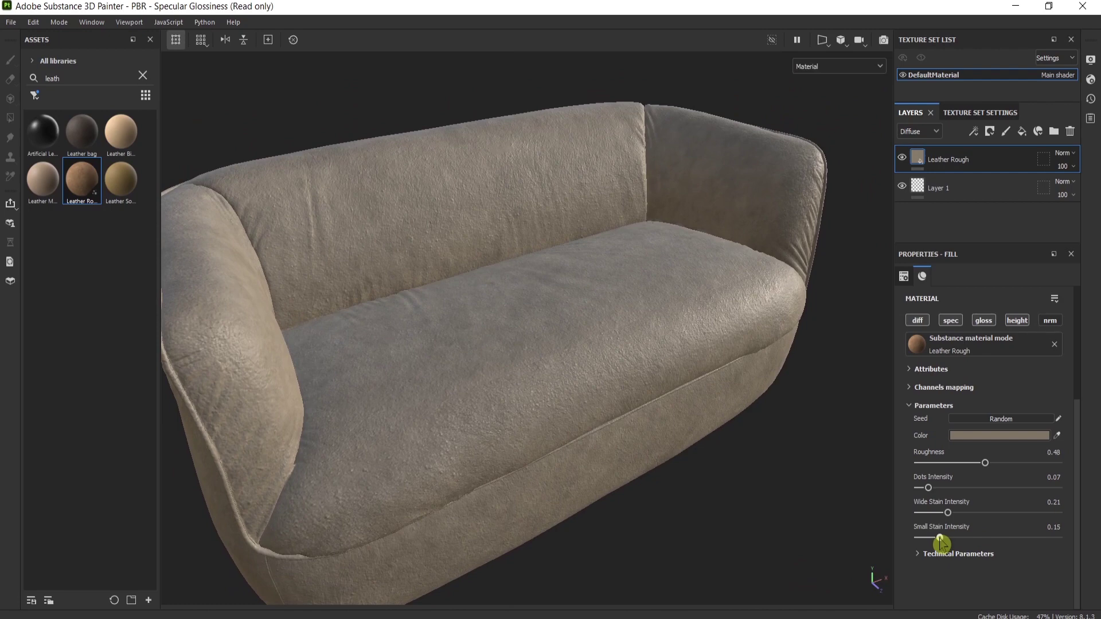
left_click_drag(938, 539, 933, 538)
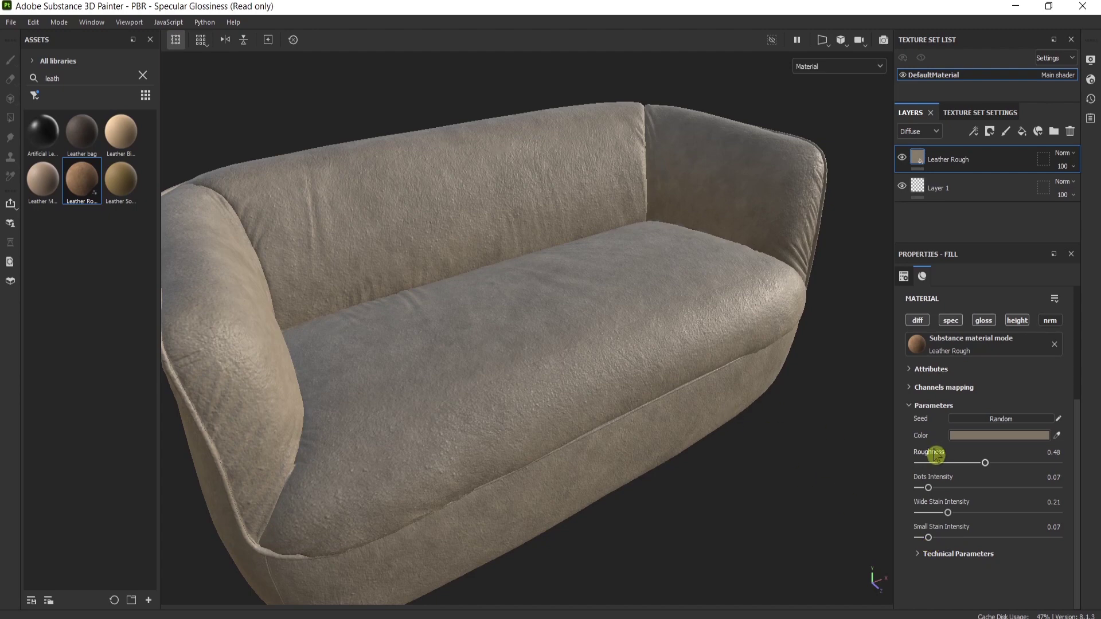
Step: Drag the Technical Parameters Height Range down to 0.01, then inspect the left arm and seat
left_click(968, 555)
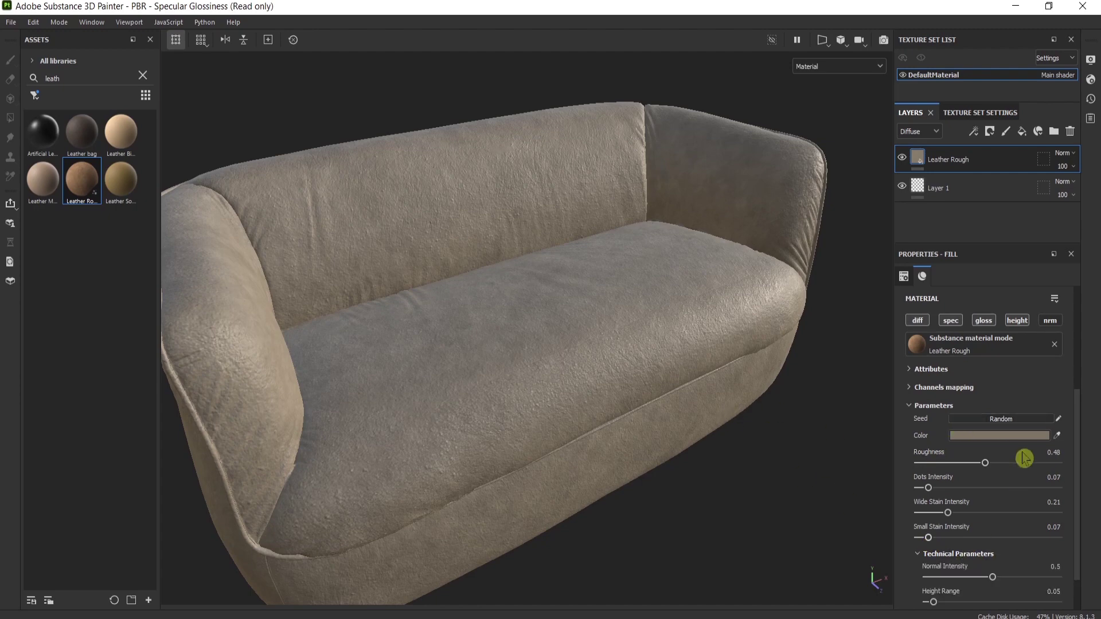
scroll(1023, 452, "down", 2)
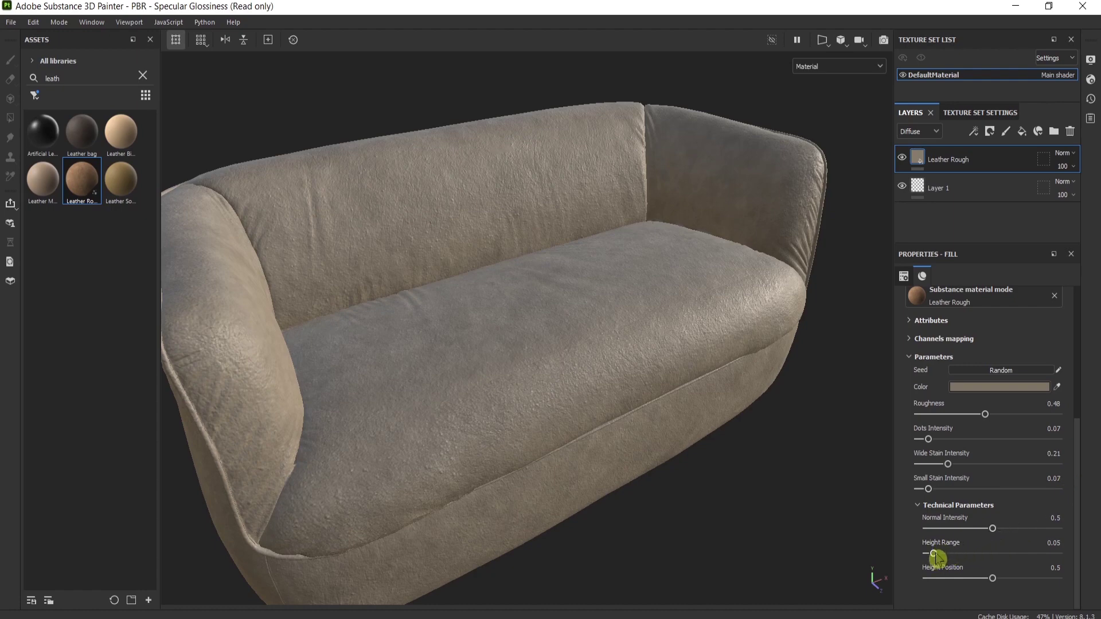
left_click_drag(930, 555, 932, 553)
scroll(682, 344, "up", 5)
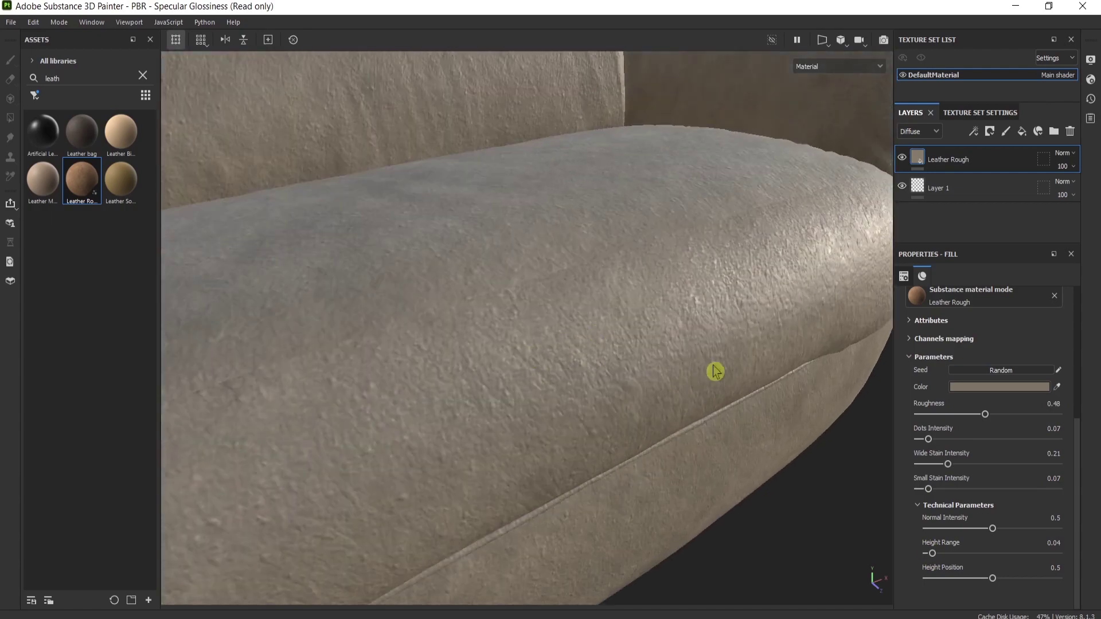
scroll(712, 371, "down", 5)
scroll(732, 398, "down", 2)
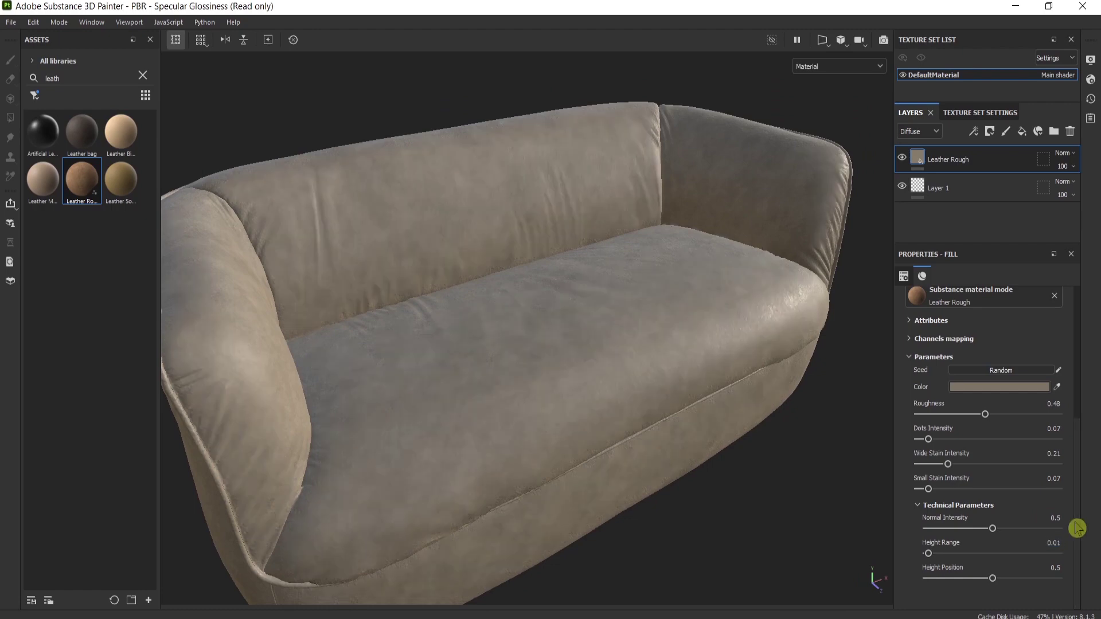
right_click(595, 368)
left_click_drag(567, 442, 683, 400, "alt")
Step: Lighten the Leather Rough colour to a pale beige in the colour picker
left_click(1038, 388)
mouse_move(873, 488)
left_mouse_down()
mouse_move(869, 467)
mouse_move(861, 477)
mouse_move(870, 474)
left_mouse_up()
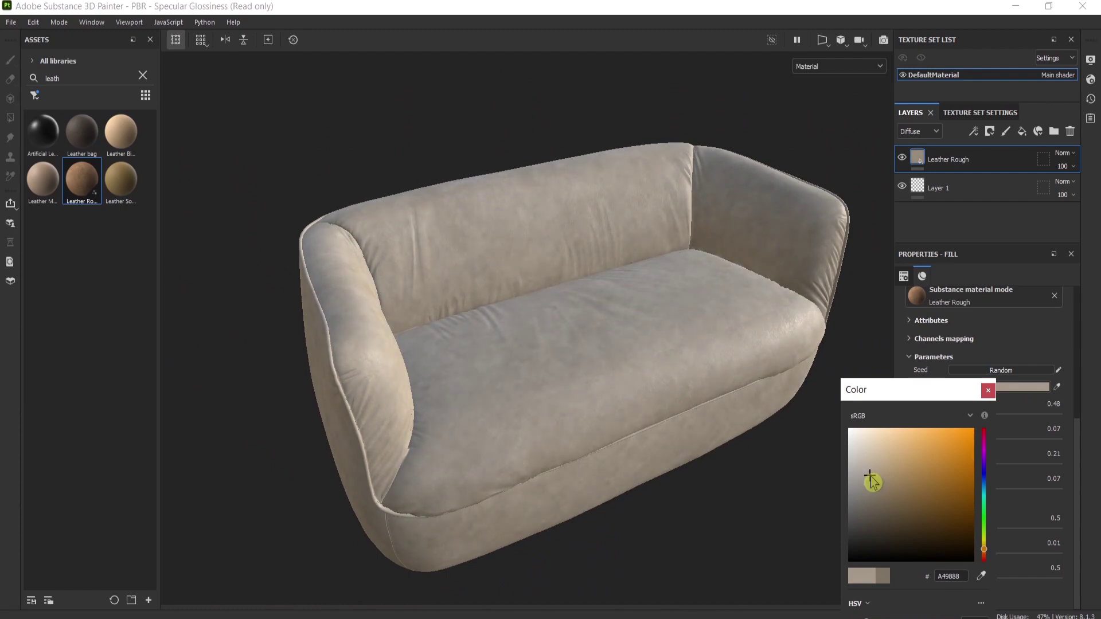
left_click(988, 391)
Step: Orbit the sofa to review the pale leather from low, side, front and high angles
left_click_drag(698, 430, 792, 393, "alt")
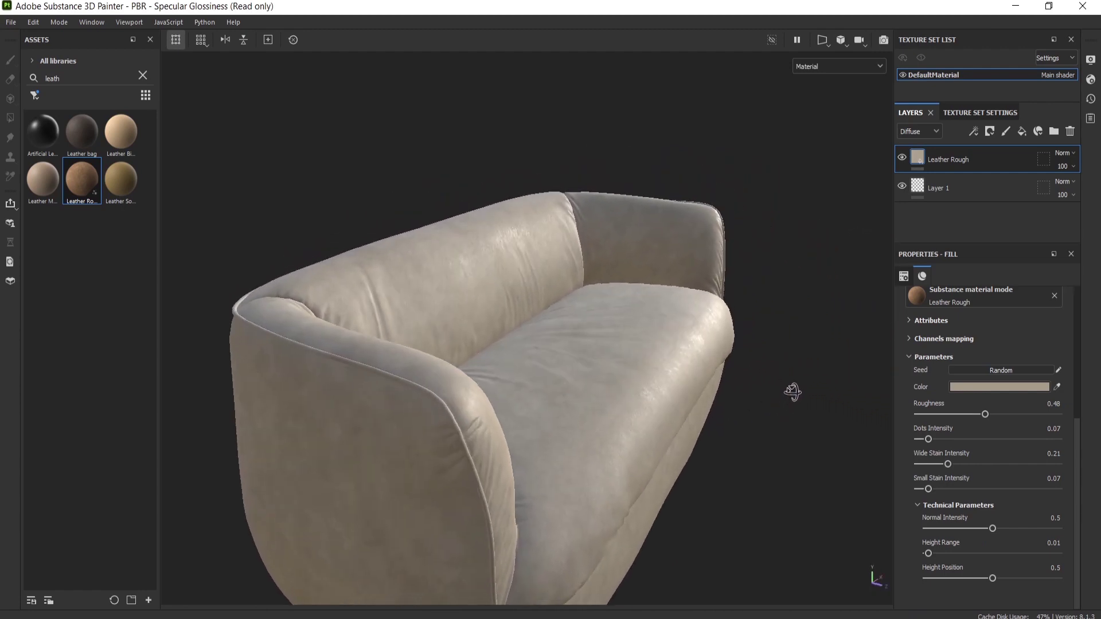
mouse_move(710, 411)
left_mouse_down("alt")
mouse_move(708, 364)
mouse_move(679, 380)
mouse_move(678, 393)
mouse_move(709, 385)
mouse_move(686, 431)
left_mouse_up("alt")
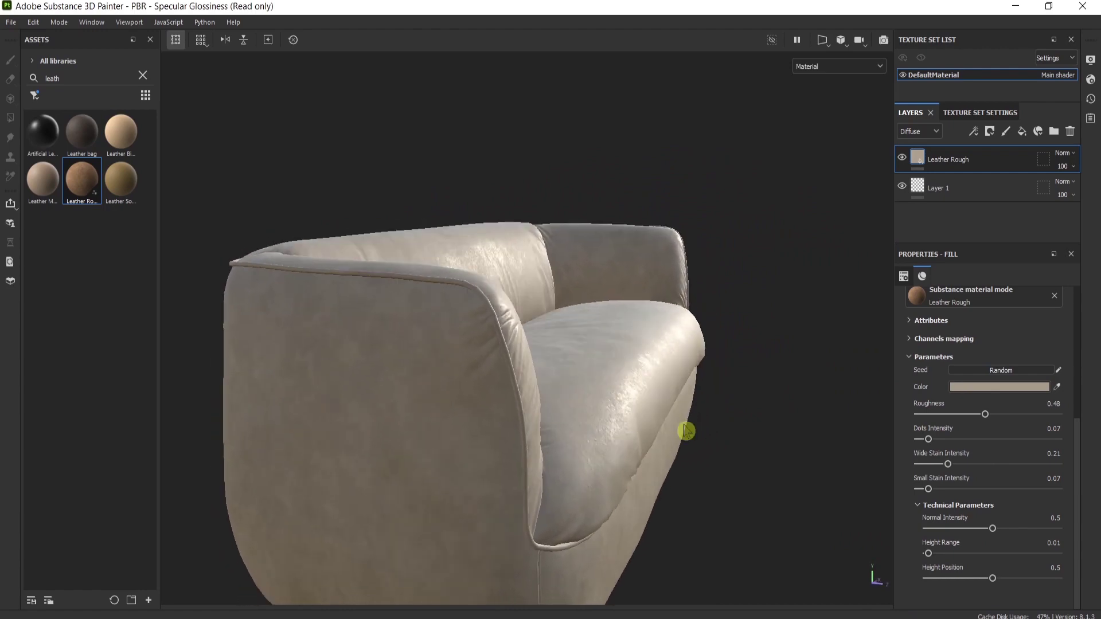
left_click_drag(624, 410, 569, 427, "alt")
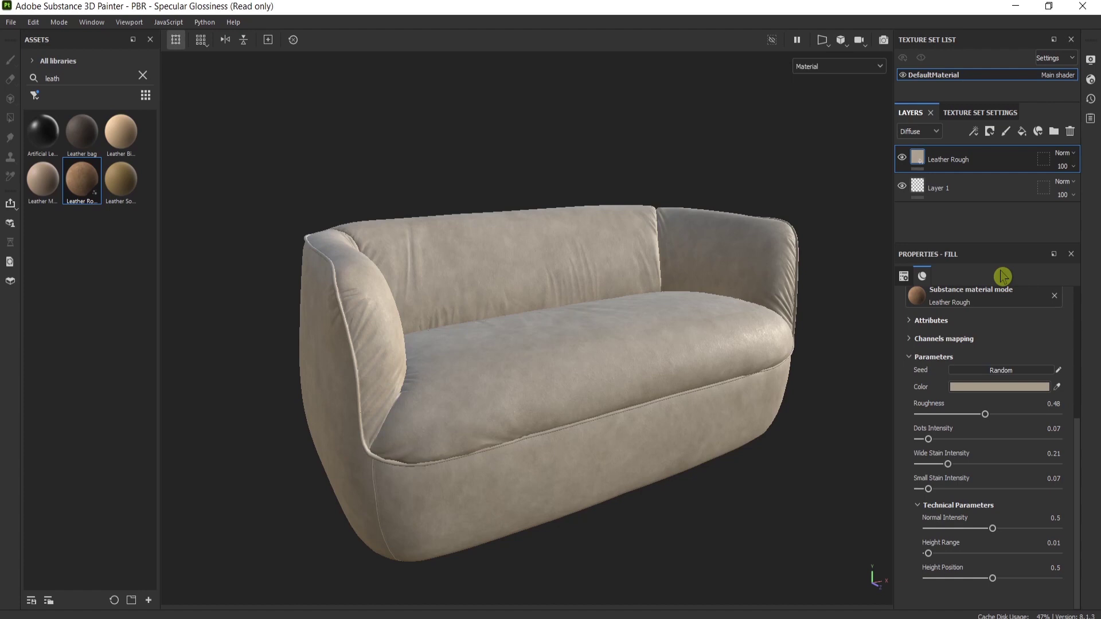
left_click_drag(596, 332, 654, 351, "alt")
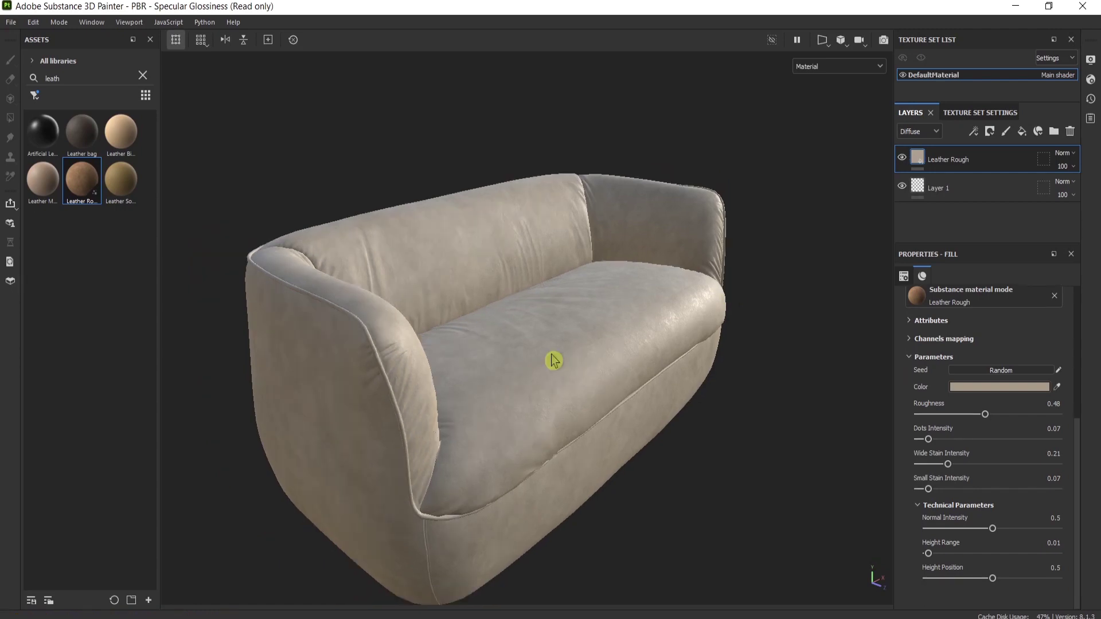
left_click(32, 21)
mouse_move(10, 23)
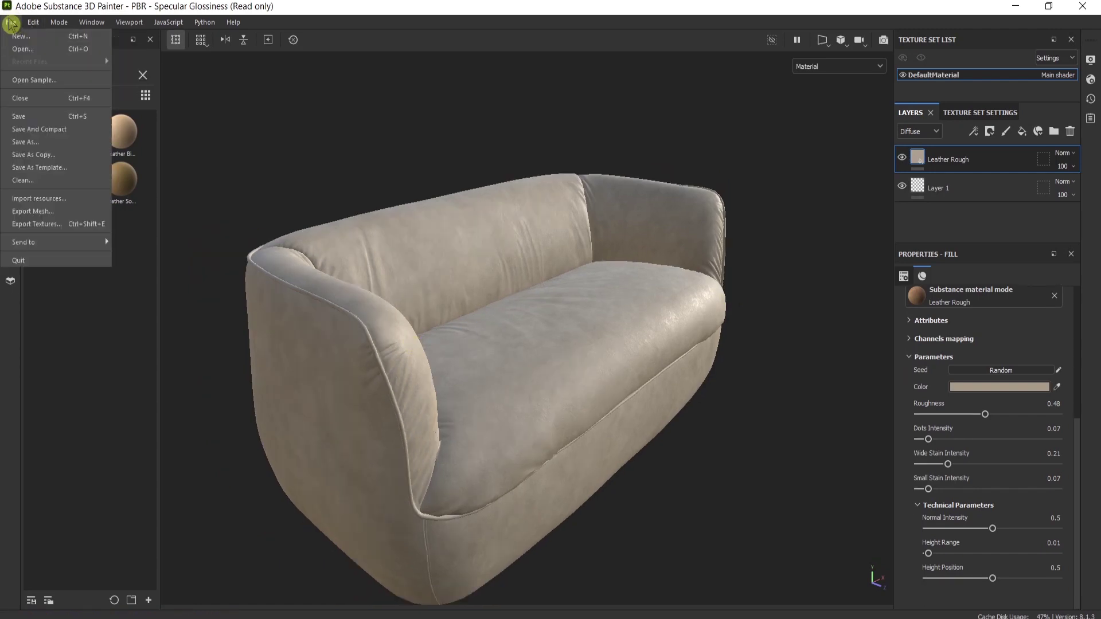
Step: Export the sofa mesh as sofa.fbx in FBX format and dismiss the success message
left_click(85, 215)
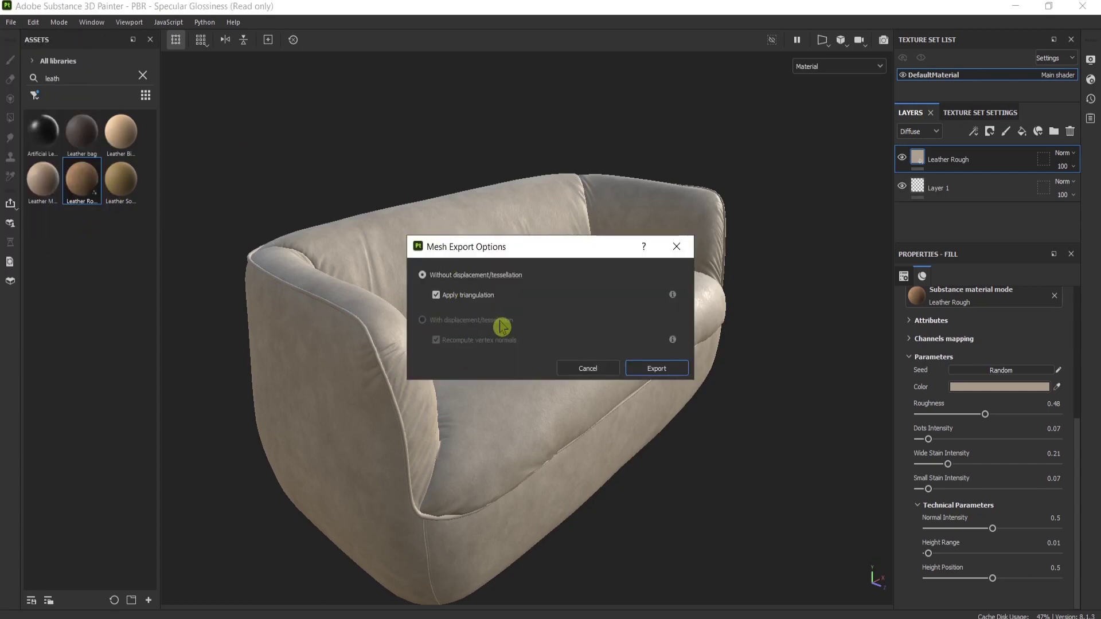
left_click(655, 370)
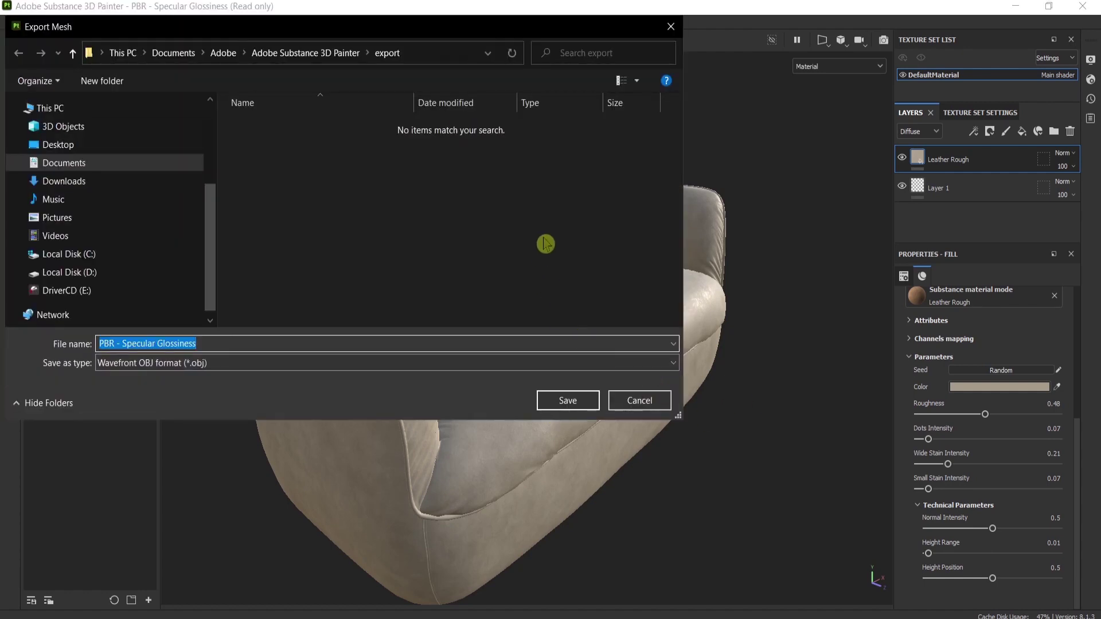
type("sofa")
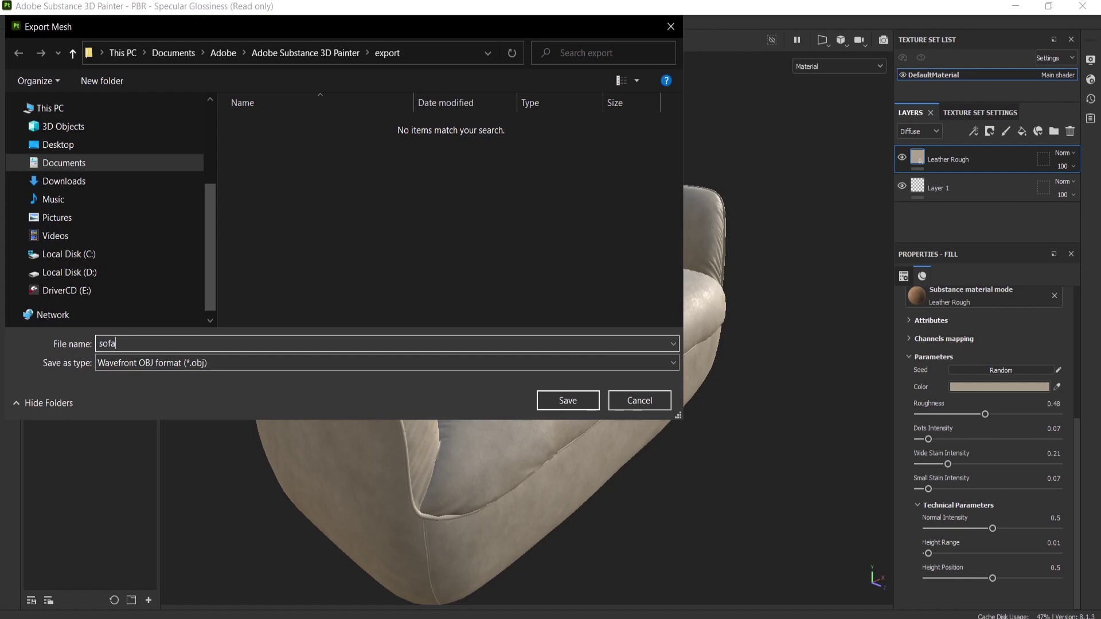
left_click(247, 364)
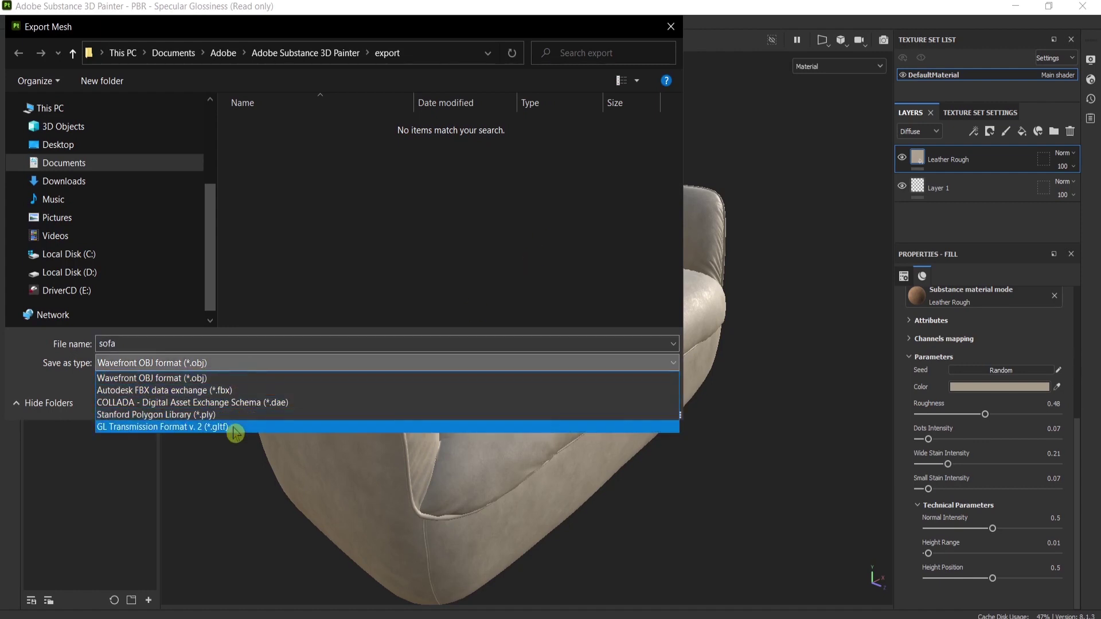
left_click(248, 391)
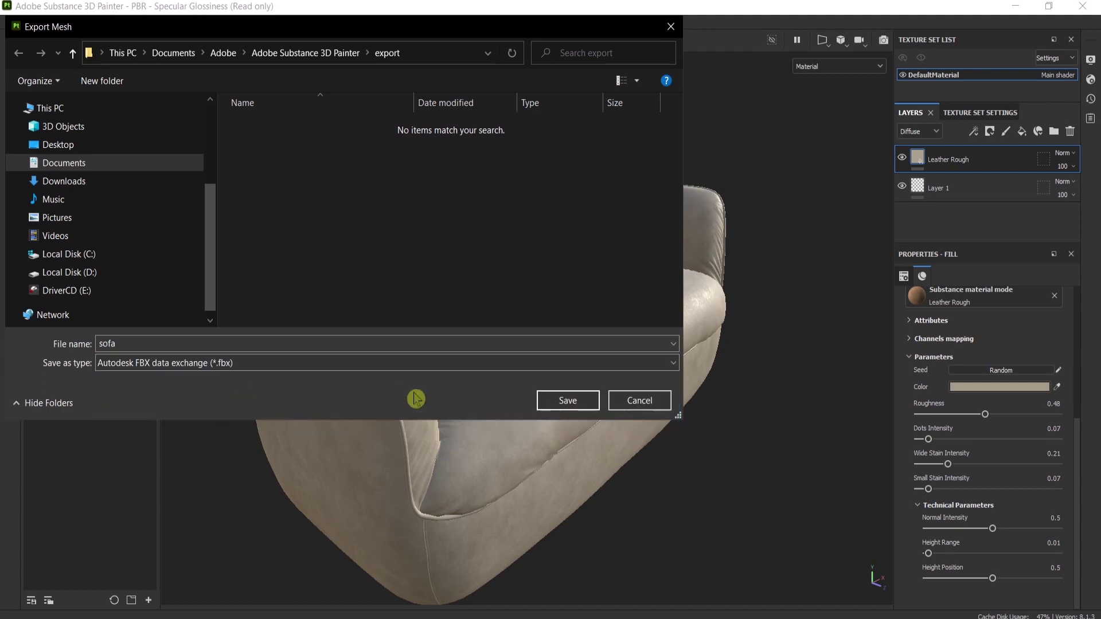
left_click(565, 401)
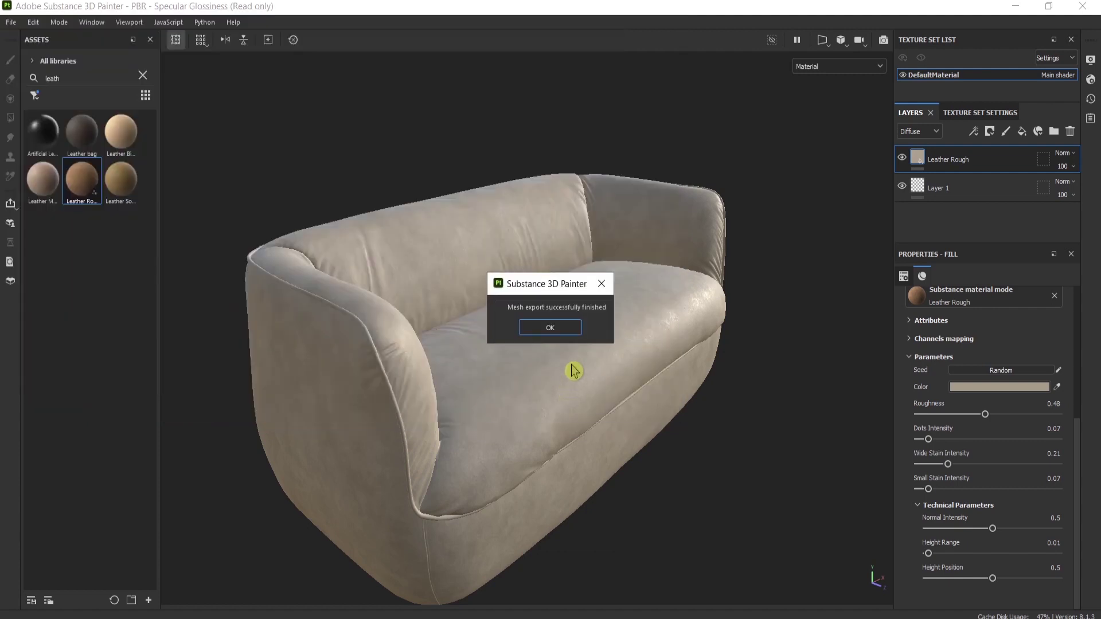
left_click(559, 331)
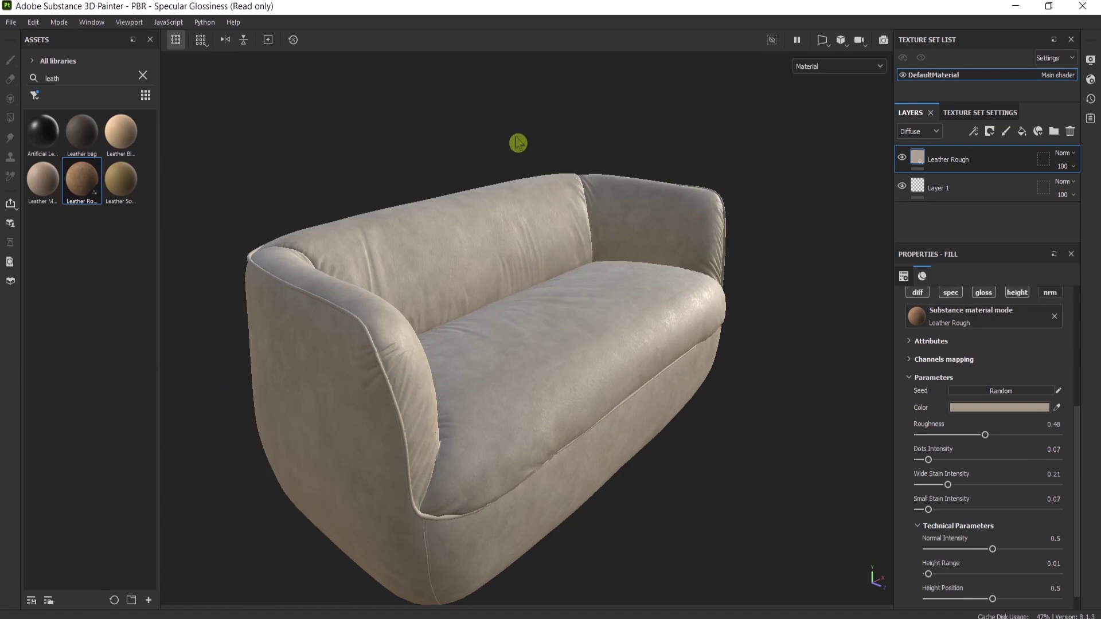
Step: Open Export Textures and set its output directory to the pasted sofa folder path
left_click(16, 23)
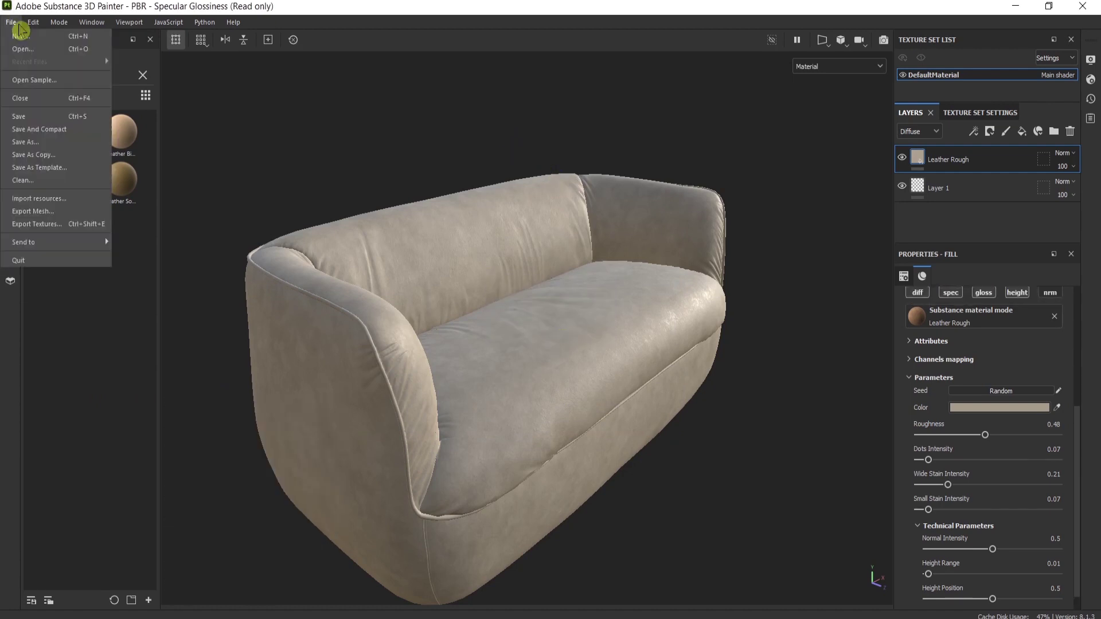
left_click(56, 224)
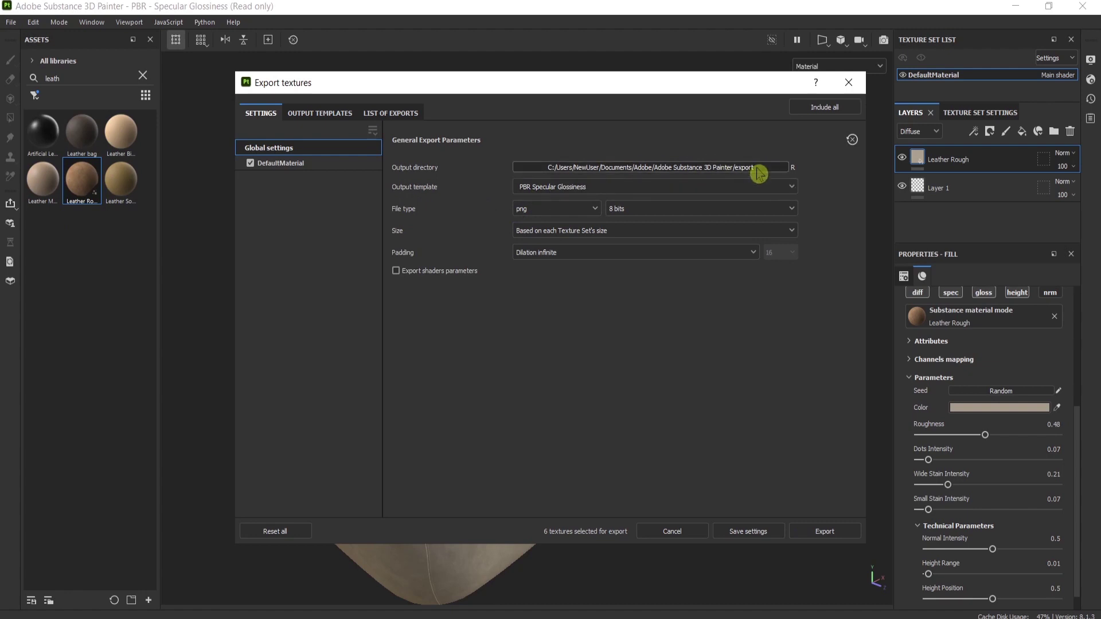
left_click(716, 169)
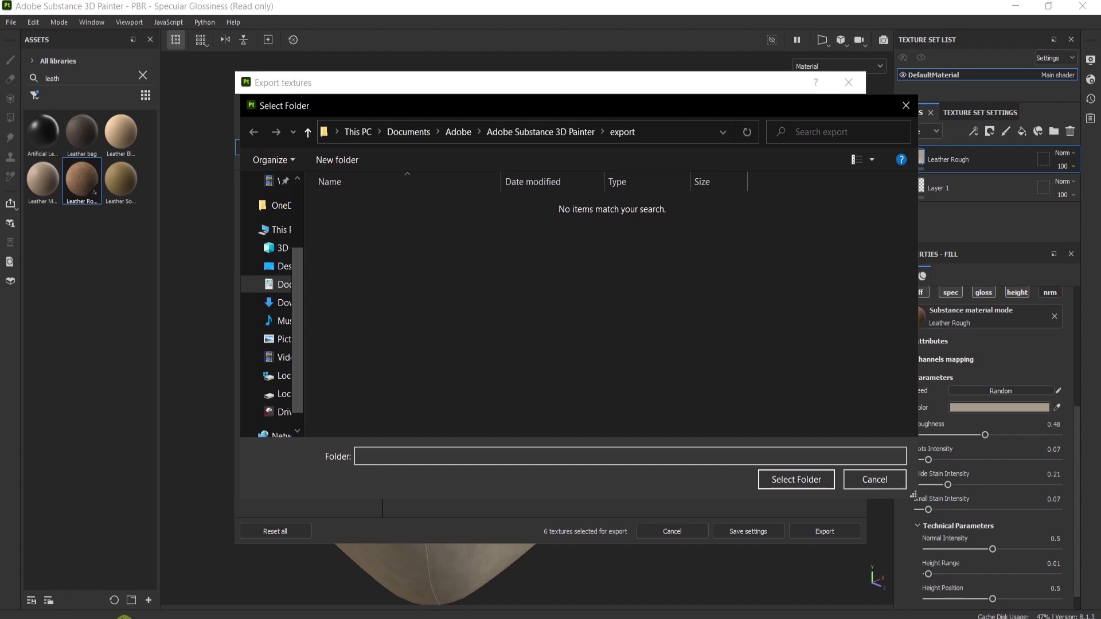
left_click(199, 602)
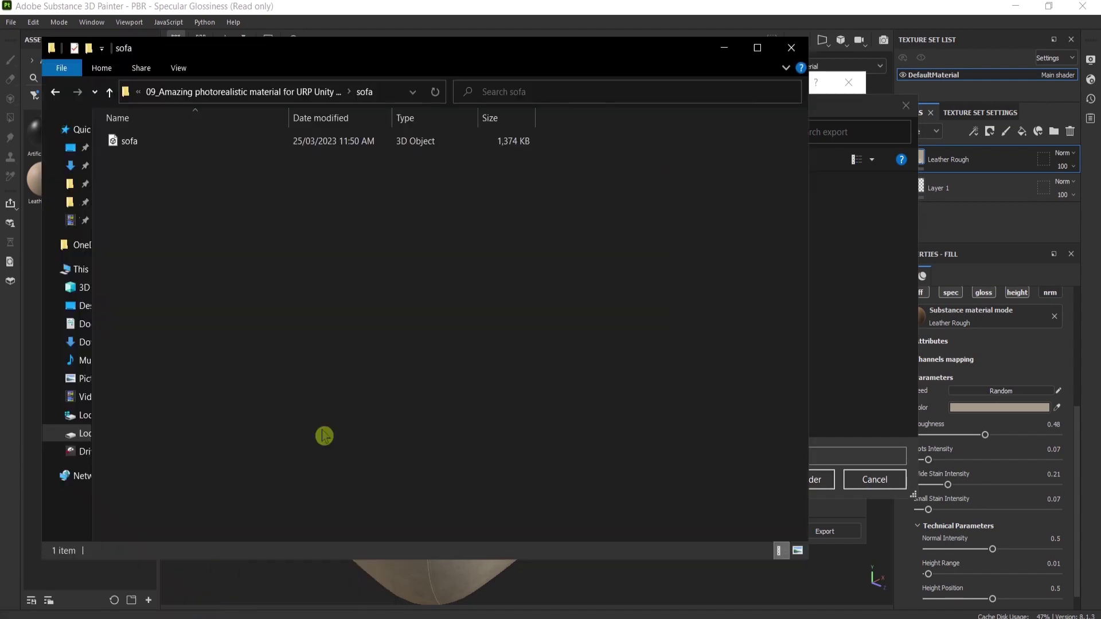
left_click(395, 93)
left_click(823, 440)
type("D:\\CGI Made Simple\\videos_RAW\\09_Amazing photorealistic material for URP Unity with Substance painter tips\\sofa")
left_click(796, 479)
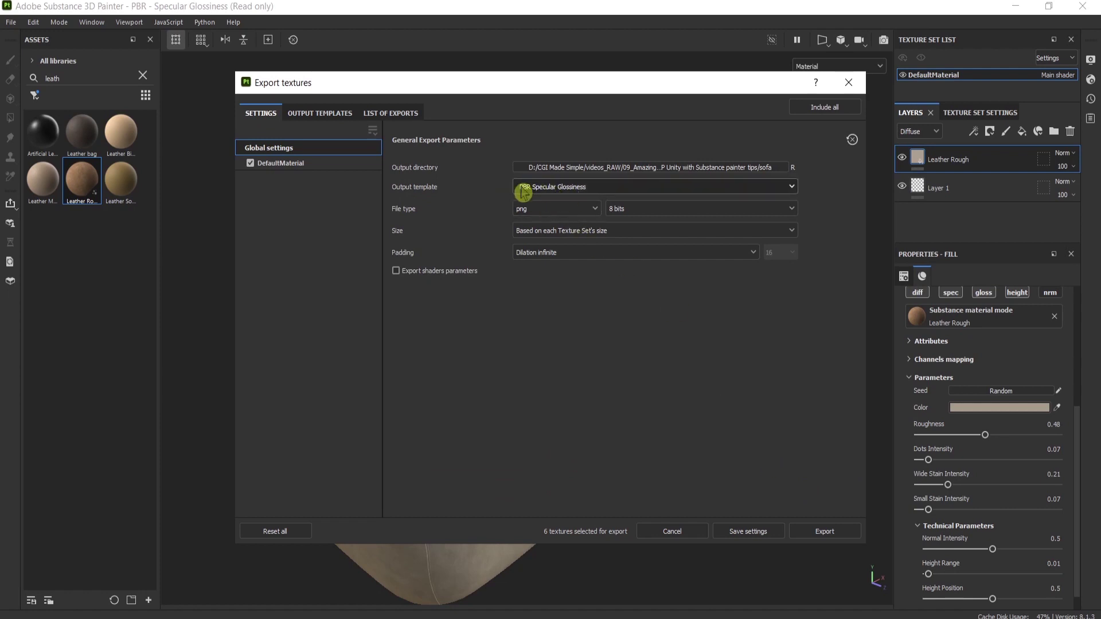
Step: Set the texture export file type to jpeg and the size to 2048
left_click(539, 211)
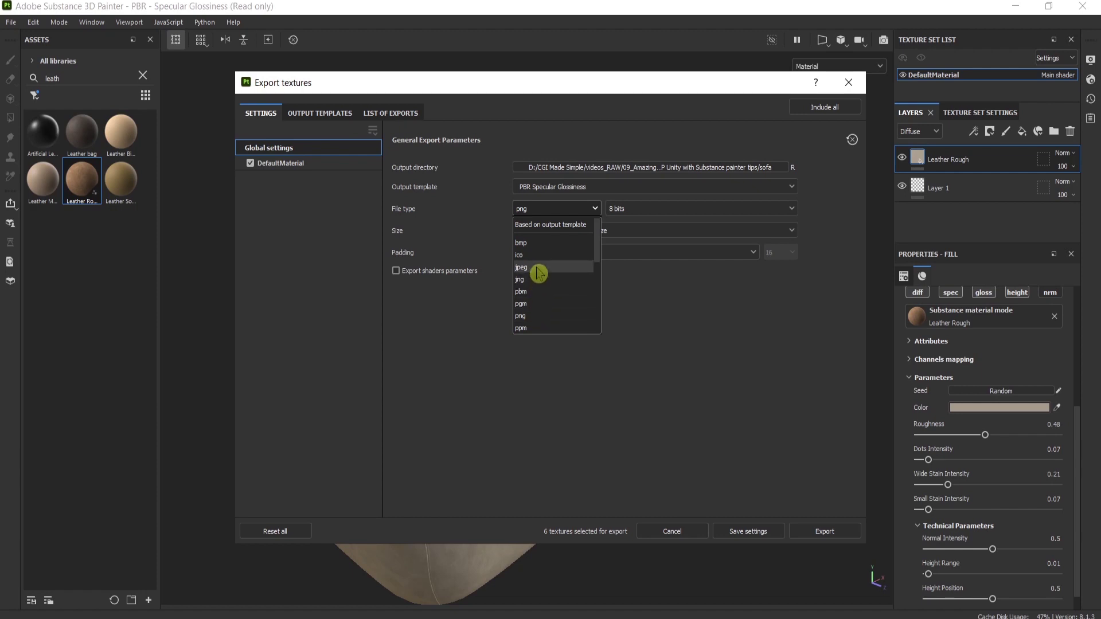
scroll(539, 275, "down", 4)
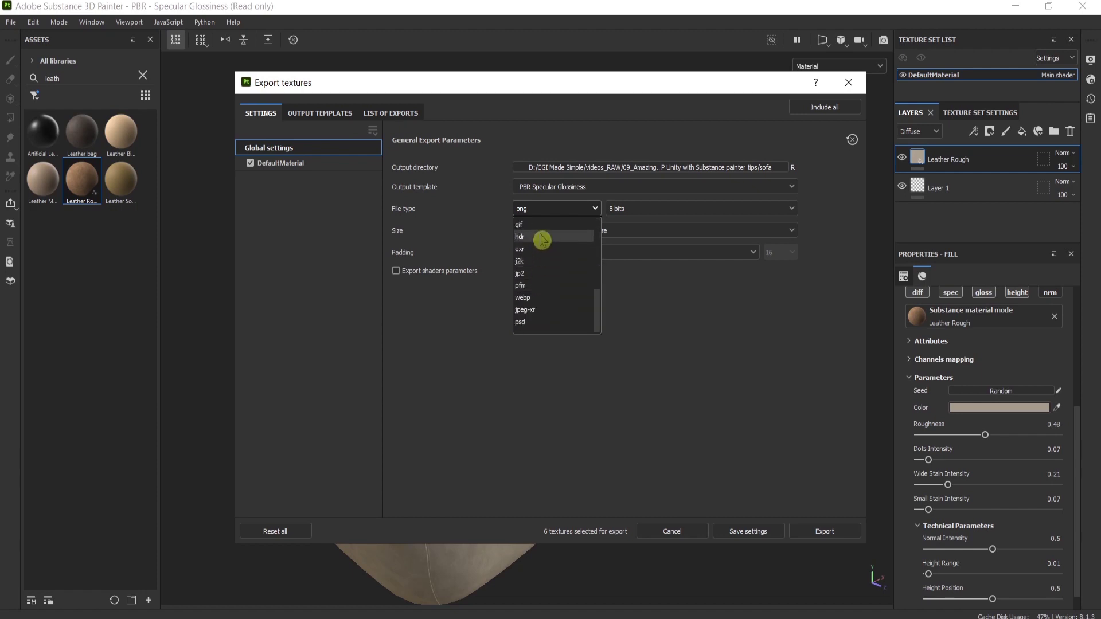
scroll(548, 320, "up", 1)
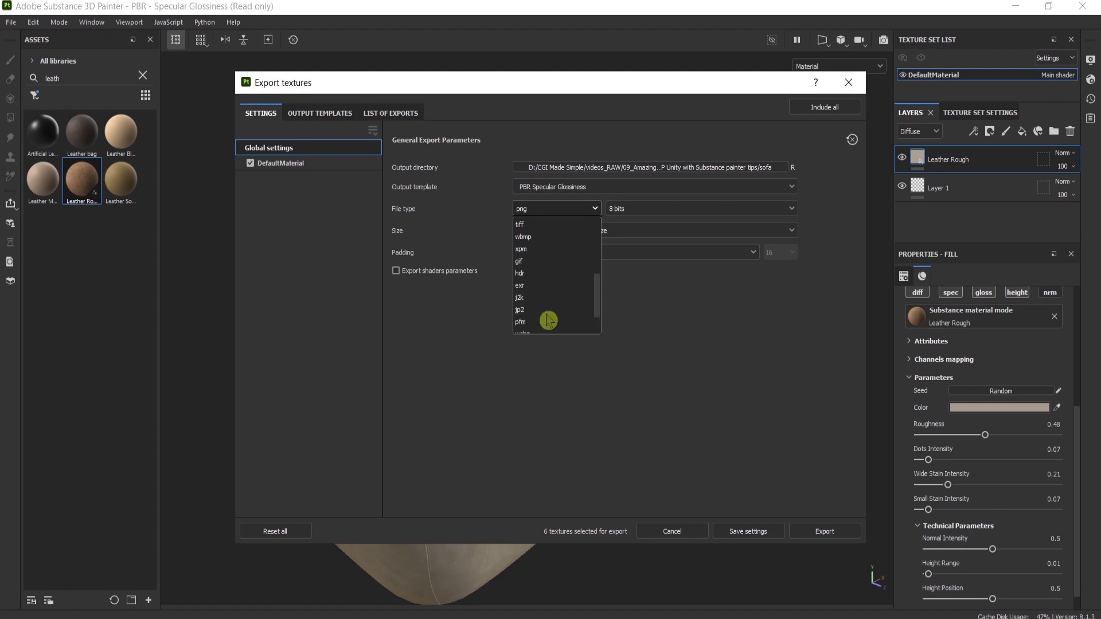
scroll(548, 313, "up", 2)
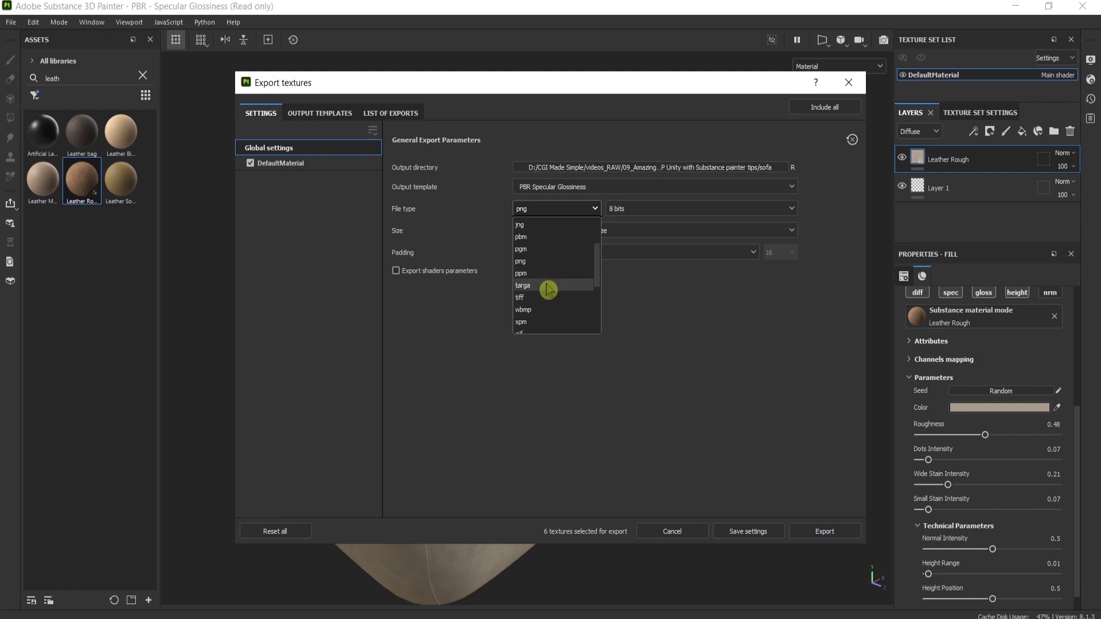
scroll(548, 289, "up", 2)
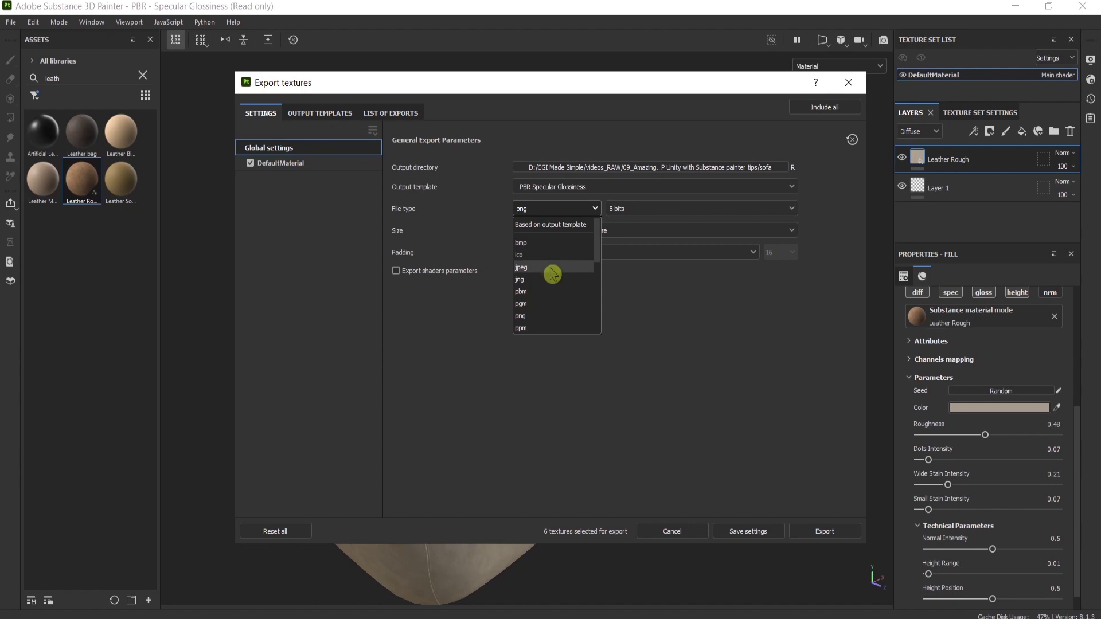
left_click(551, 268)
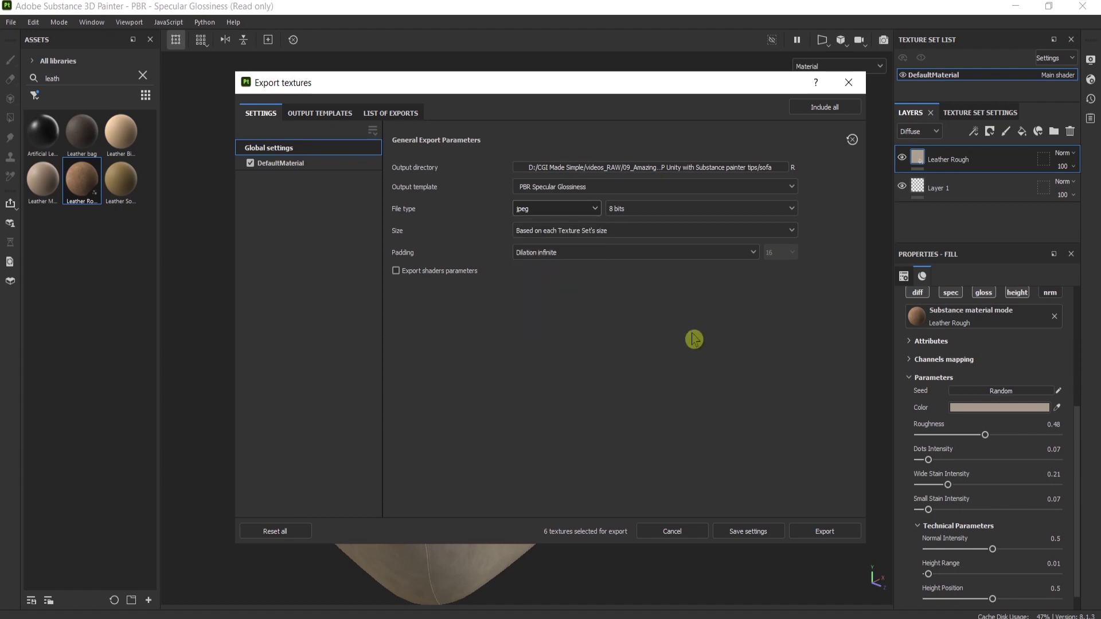
left_click(600, 233)
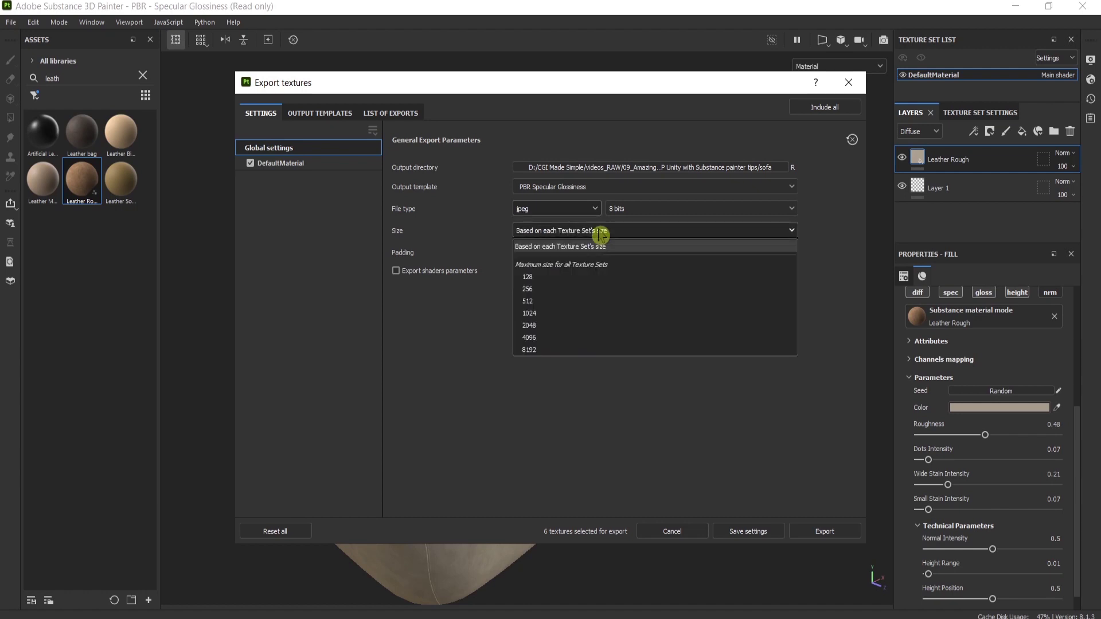
left_click(560, 326)
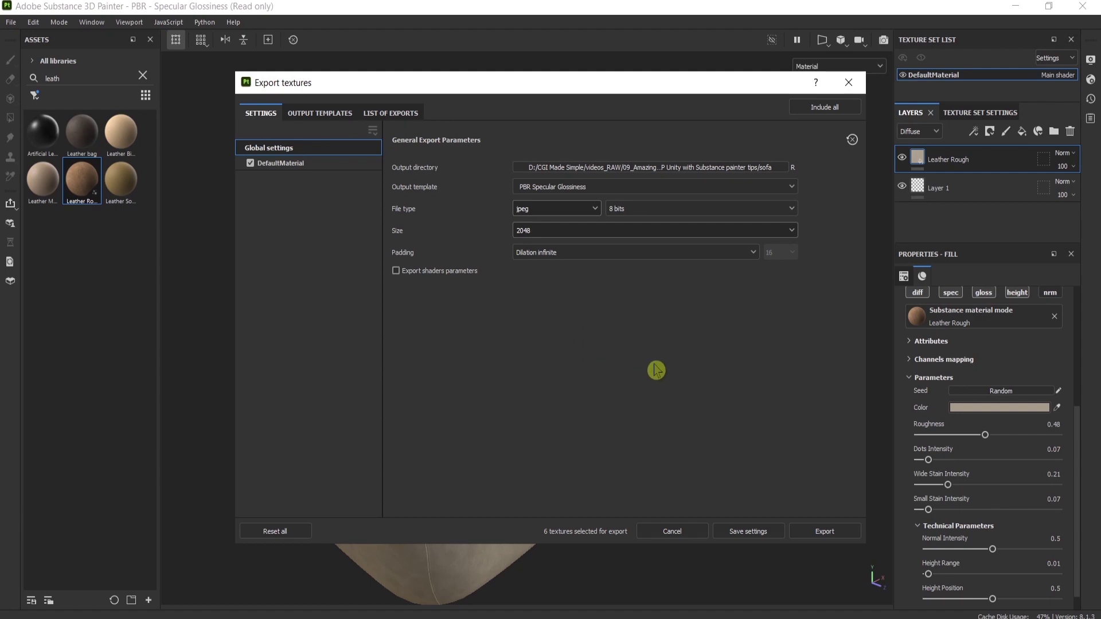
Step: Duplicate the PBR Specular Glossiness preset and delete the Emissive map from the copy
left_click(310, 115)
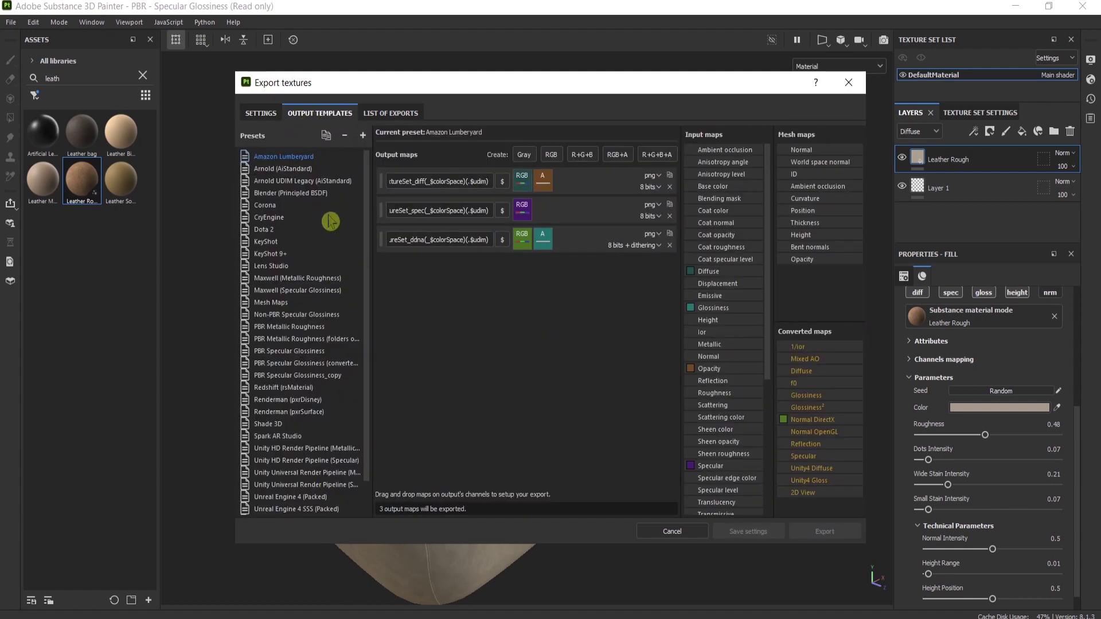
left_click(314, 354)
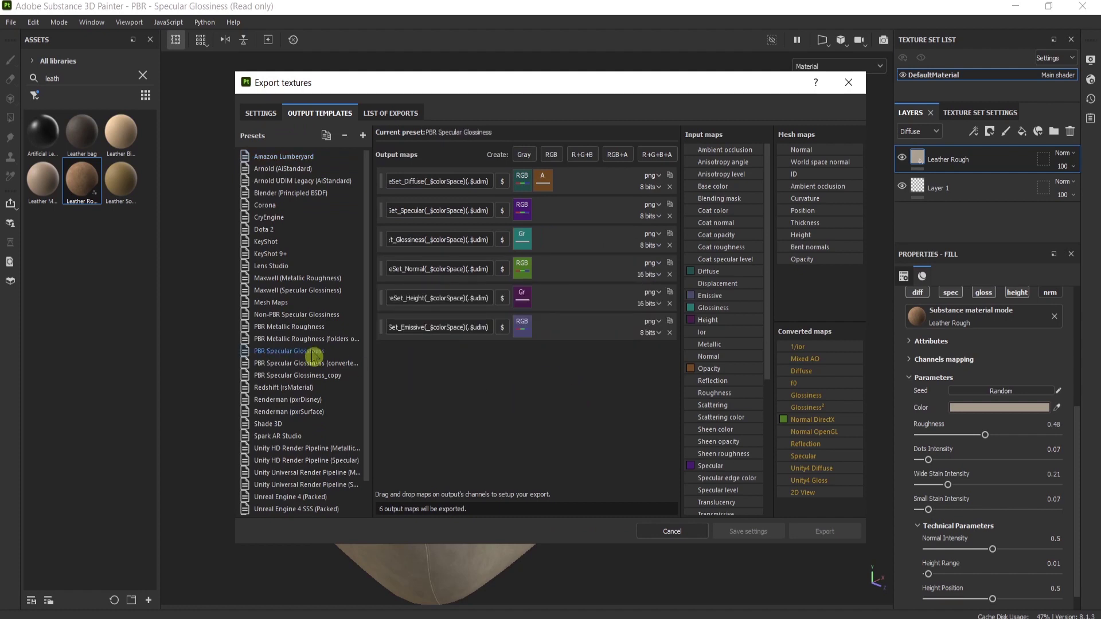
right_click(310, 351)
left_click(339, 372)
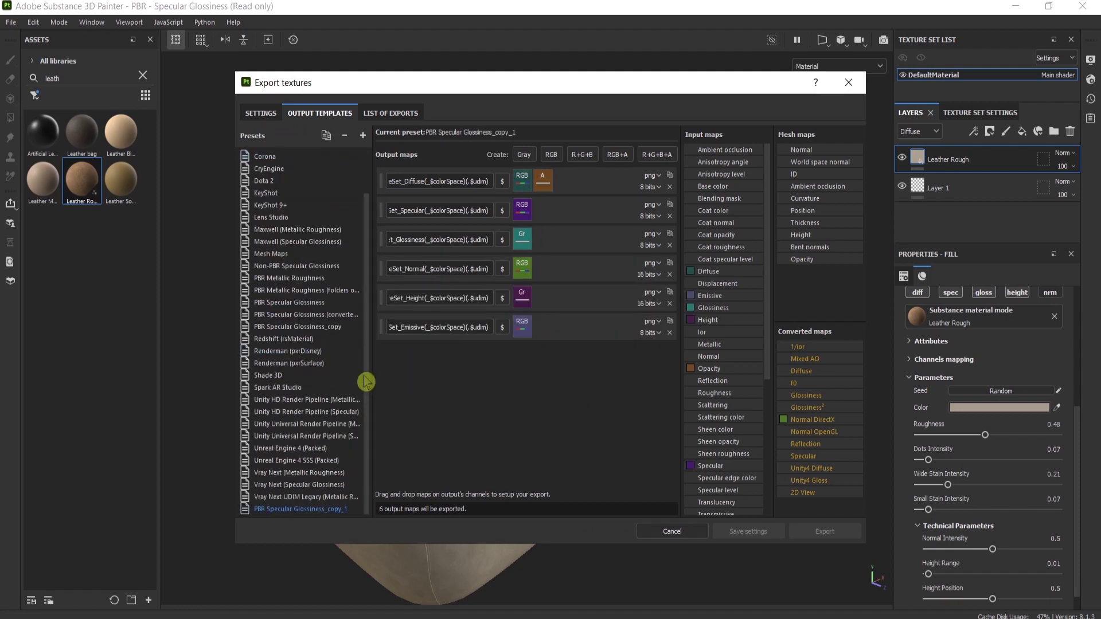
left_click(669, 333)
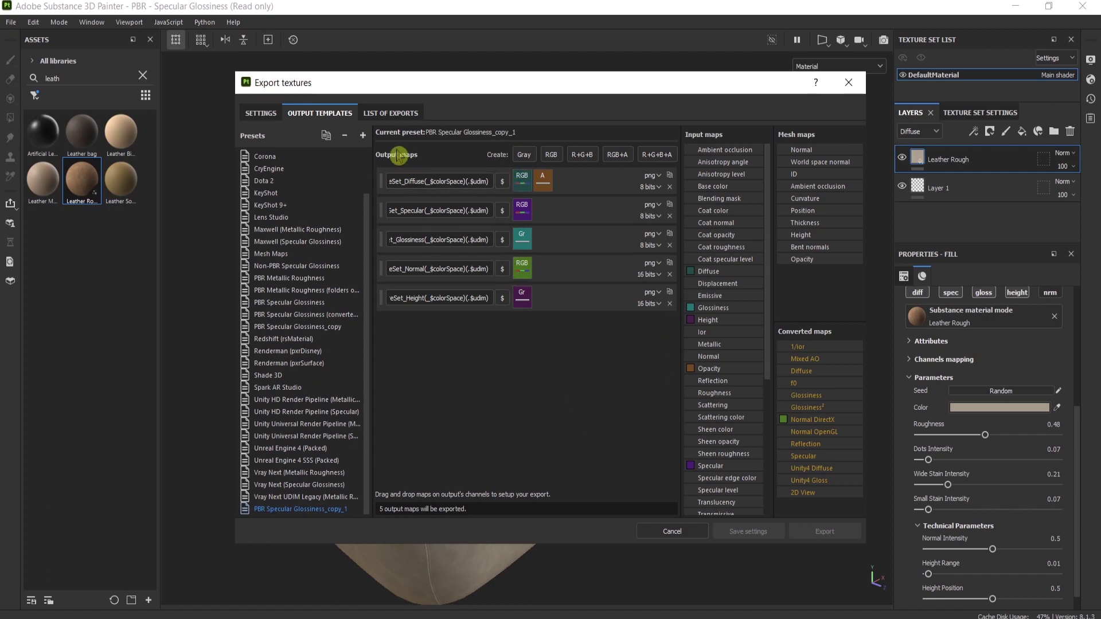
left_click(396, 115)
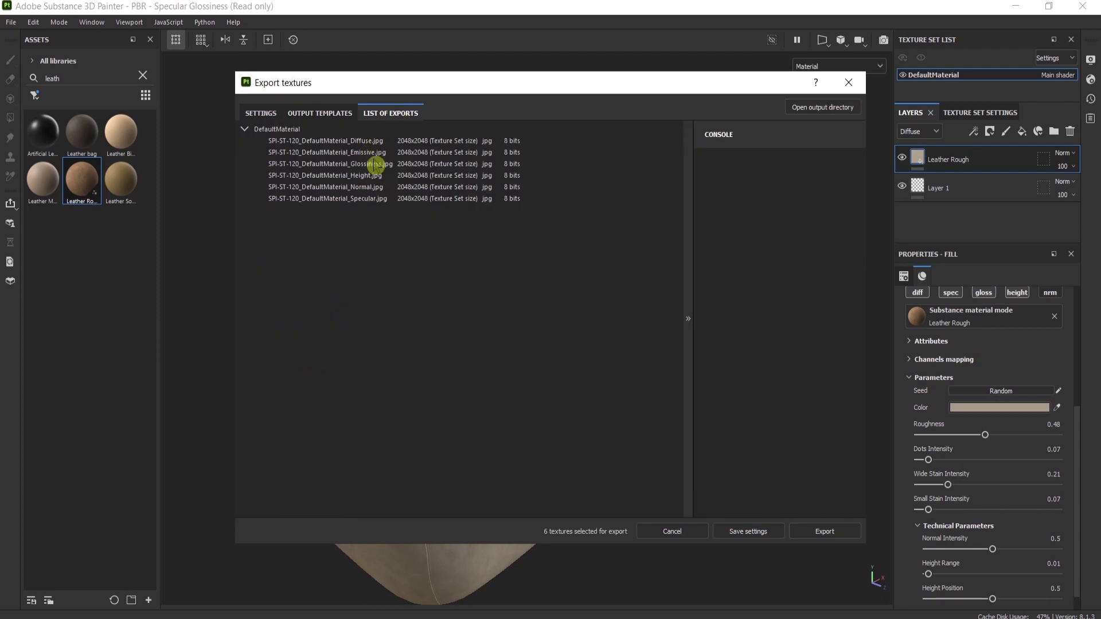
Step: Export the textures as jpgs to the sofa folder and open that output directory
left_click(261, 113)
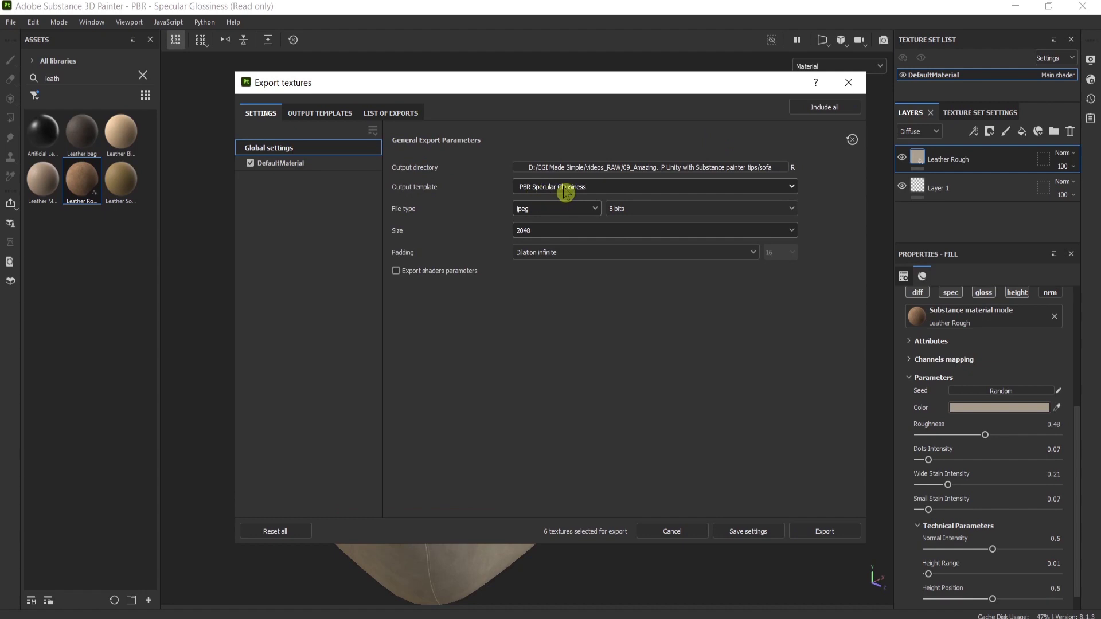
left_click(834, 536)
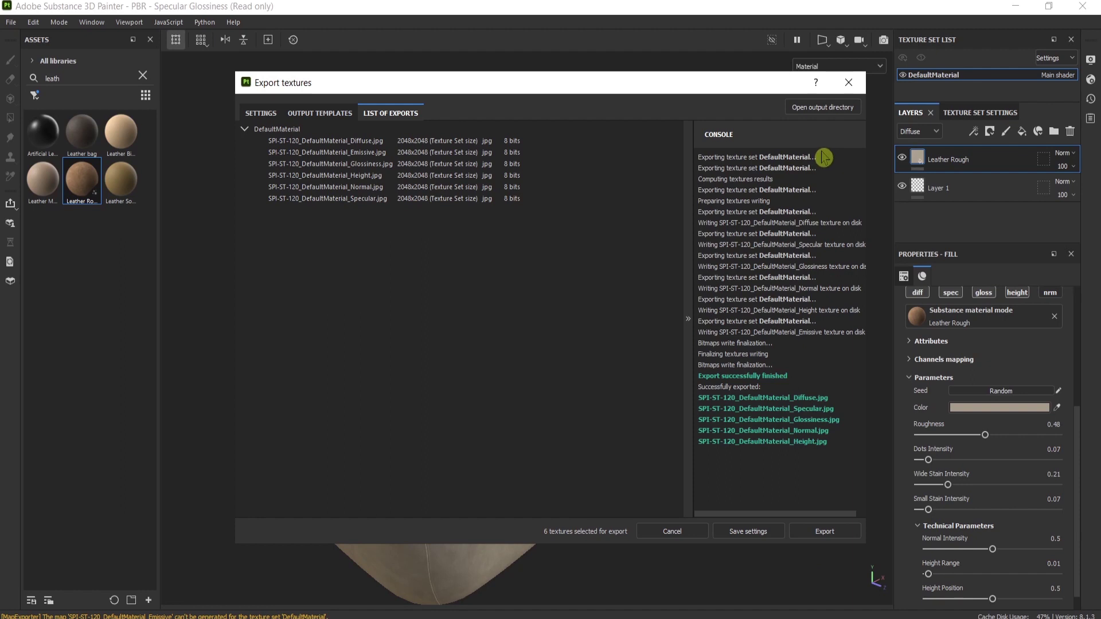
left_click(810, 108)
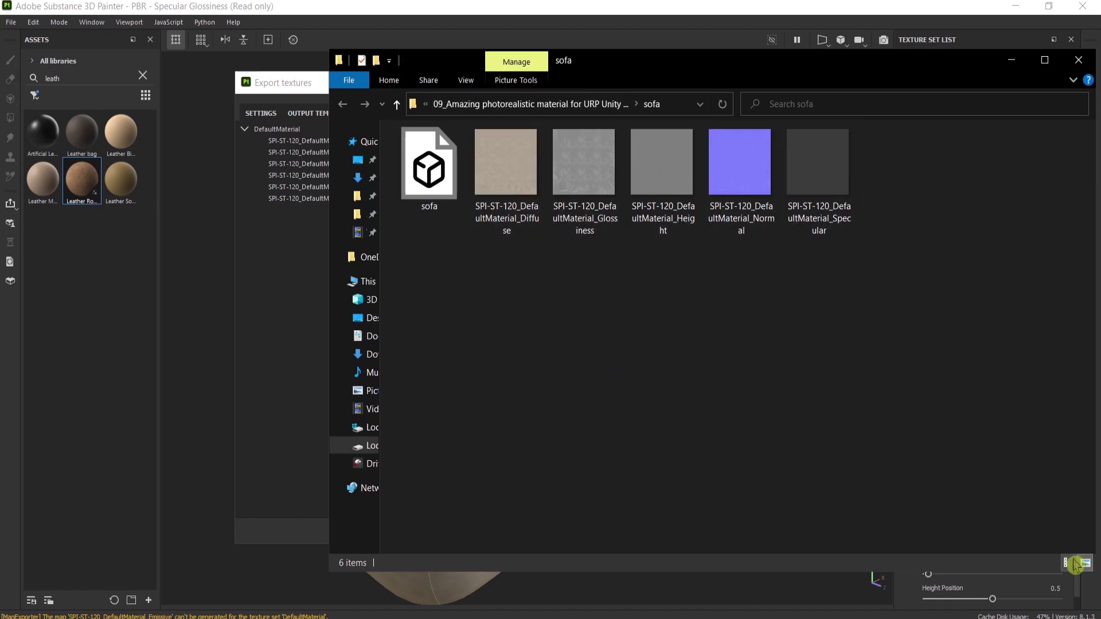
Step: Preview the exported Diffuse jpg, switch Explorer to Details view, and return to Substance Painter
double_click(524, 172)
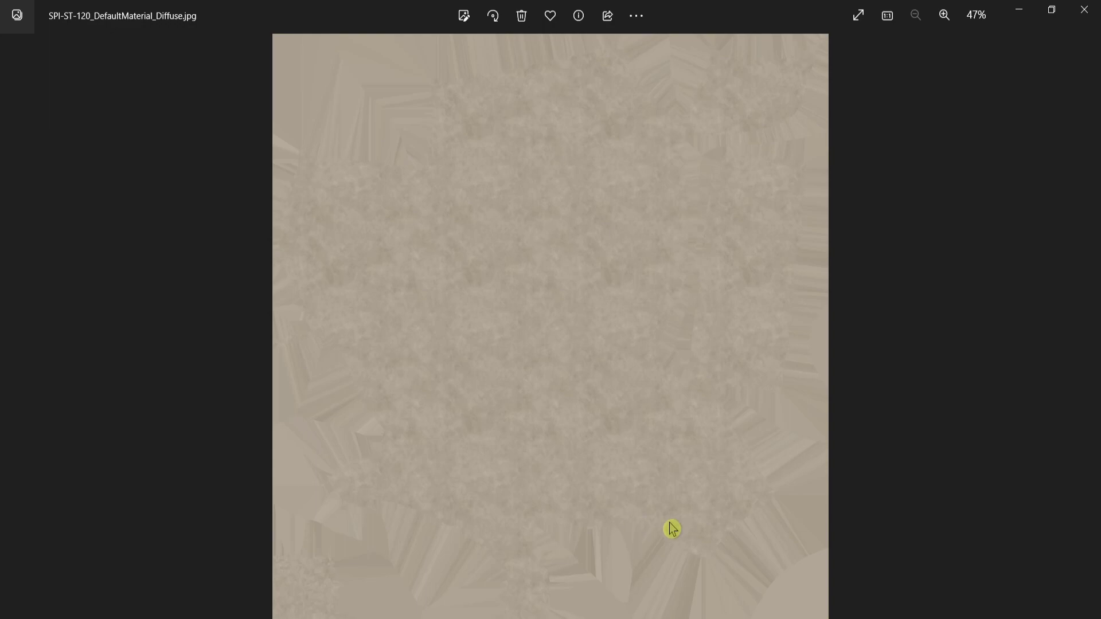
left_click(1083, 9)
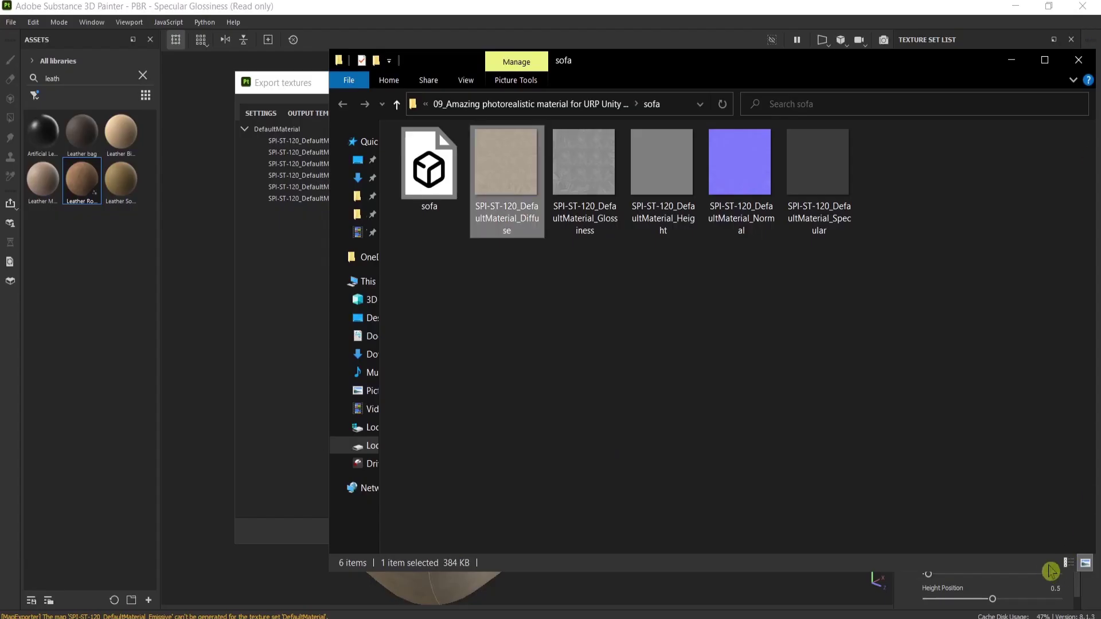
left_click(1066, 564)
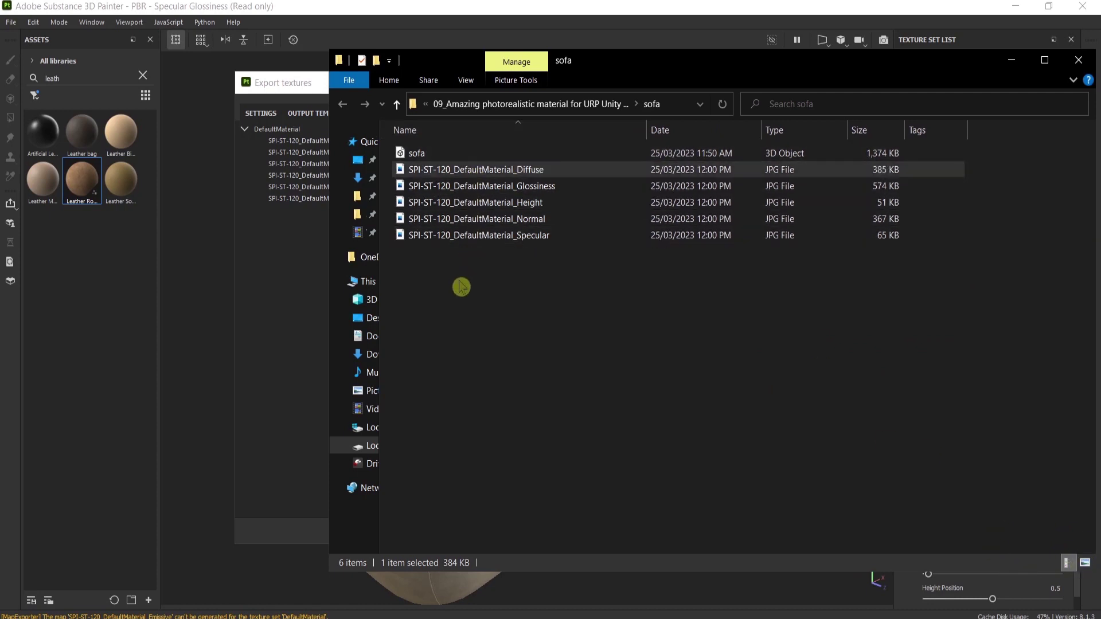
mouse_move(482, 177)
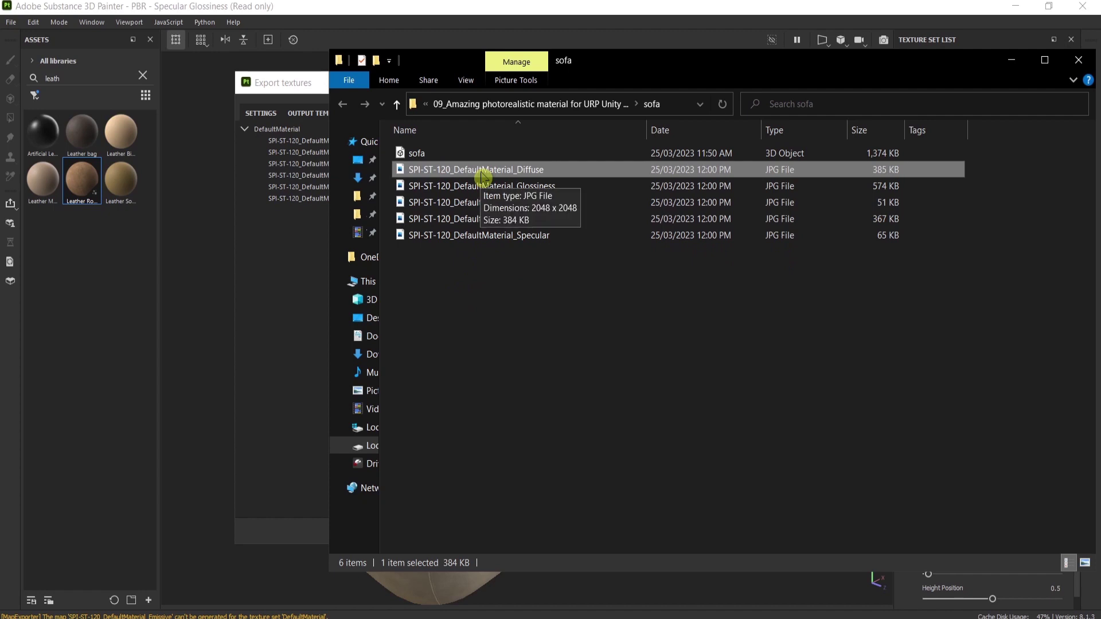
left_click(526, 22)
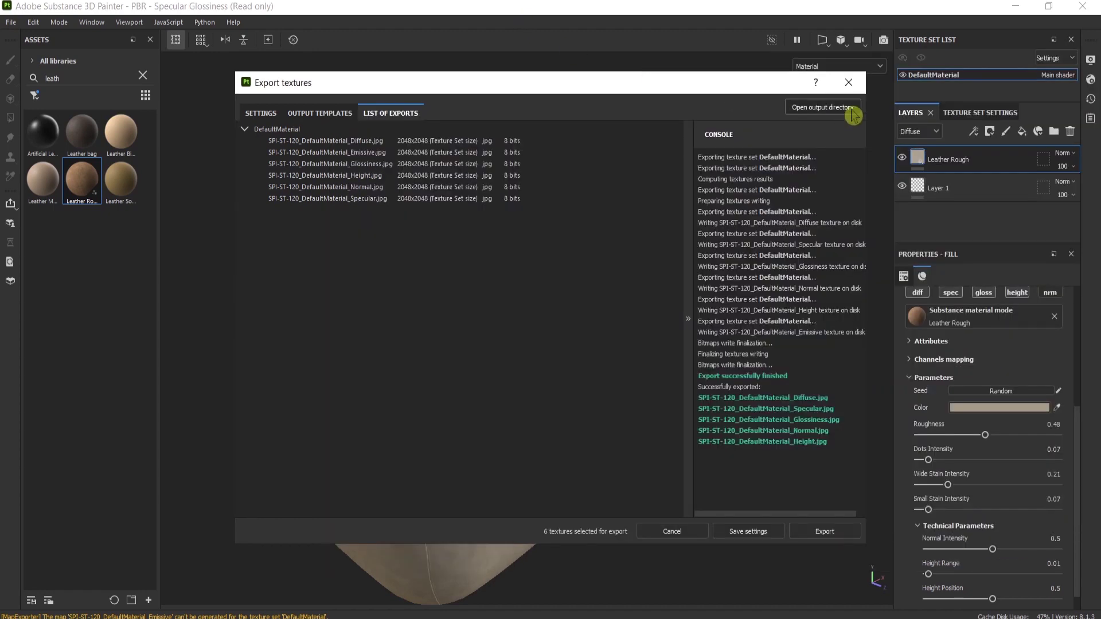
Step: Close the export window and check the Diffuse texture file in the sofa folder
left_click(849, 84)
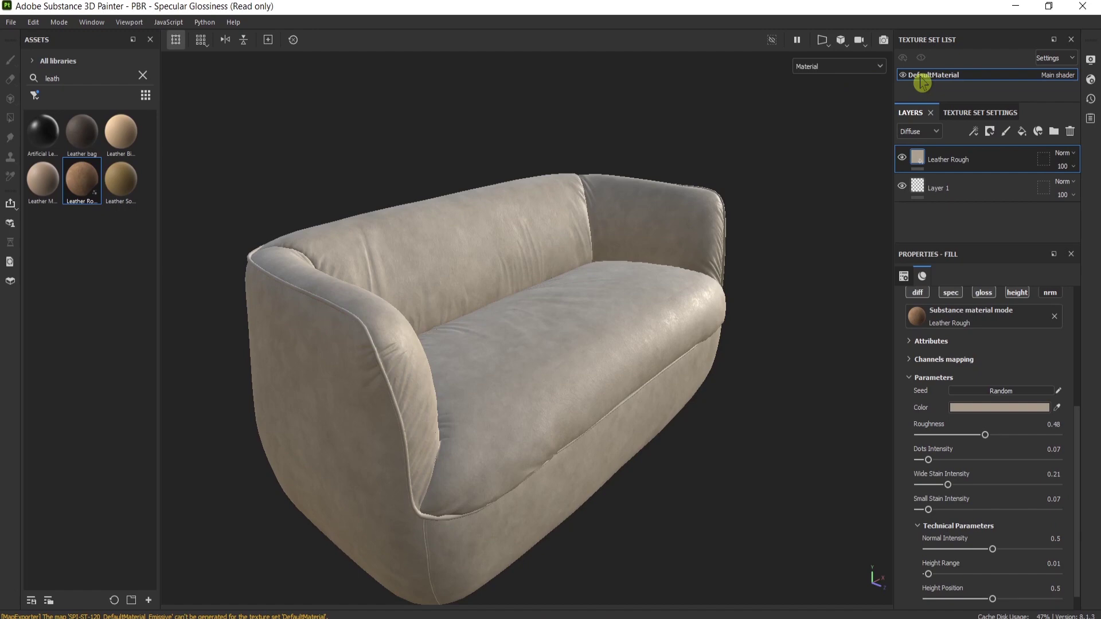
mouse_move(291, 563)
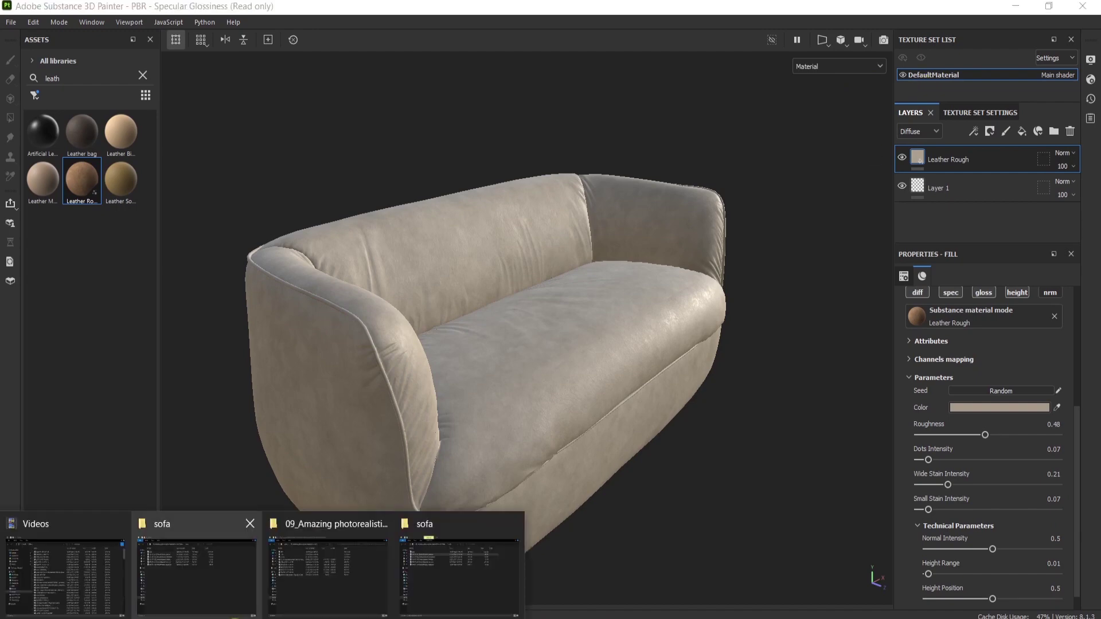
left_click(427, 590)
left_click(491, 171)
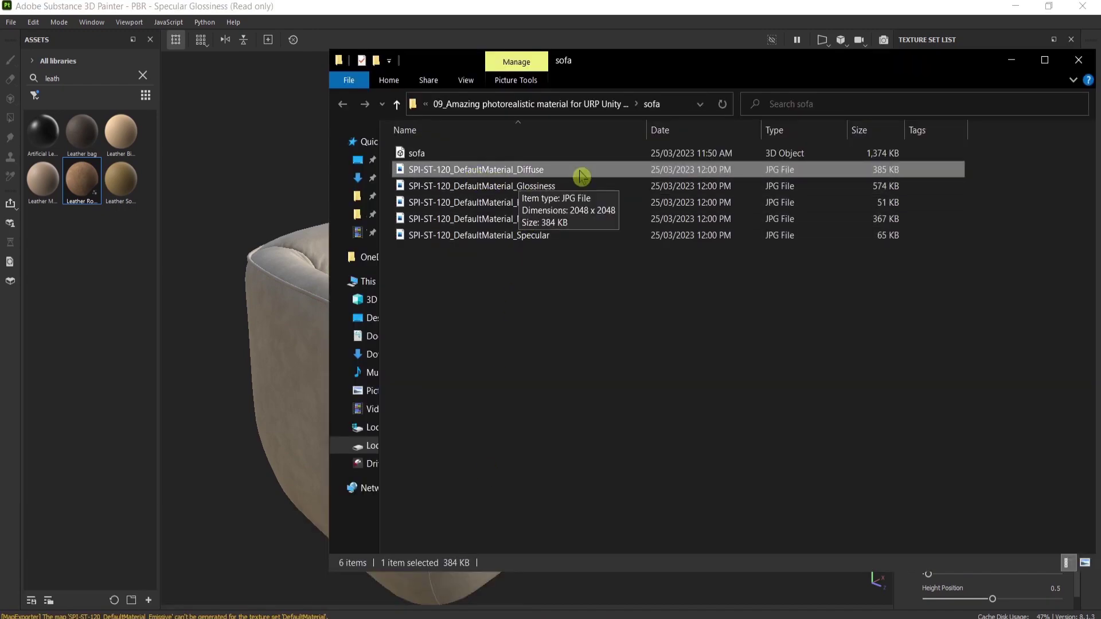
left_click(922, 13)
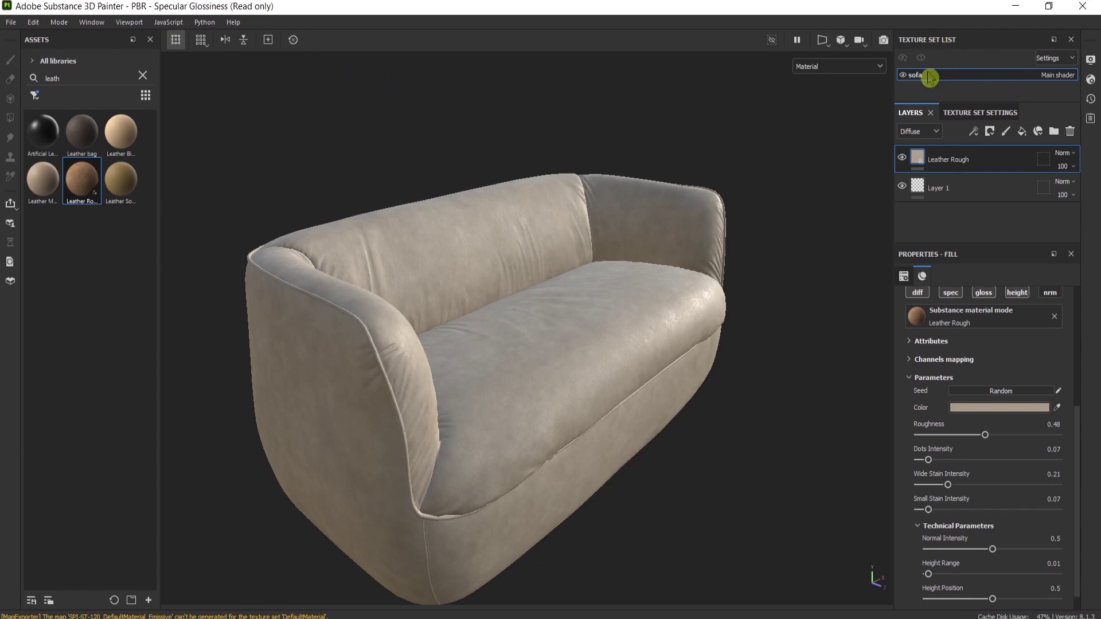
Step: Reopen Export Textures, check the output templates, and export the sofa textures again
left_click(11, 21)
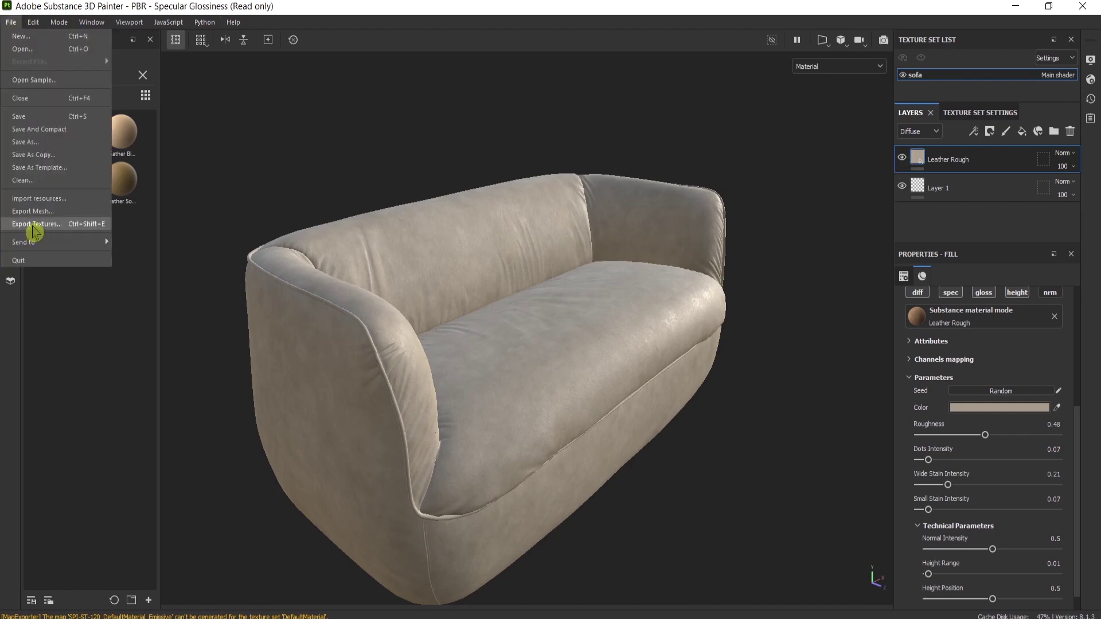
left_click(34, 227)
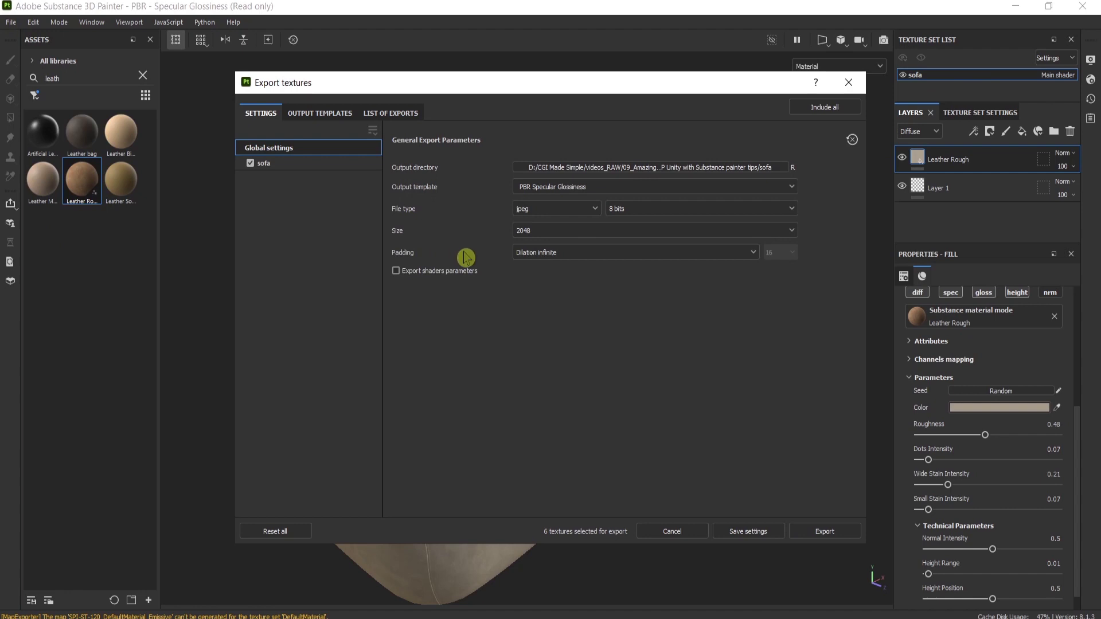
left_click(332, 114)
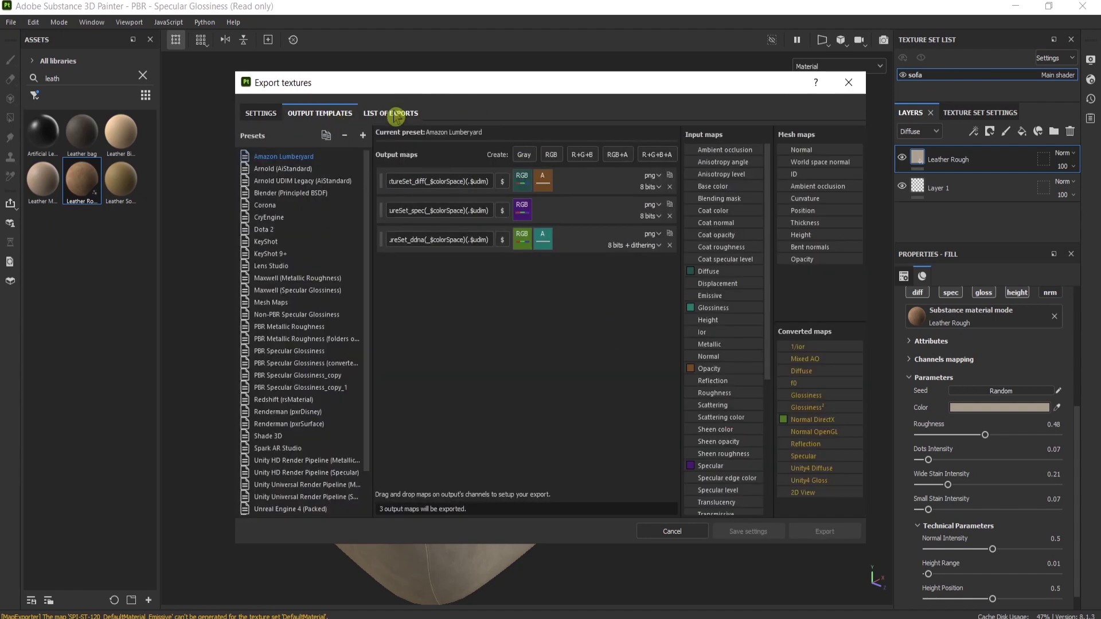
left_click(262, 113)
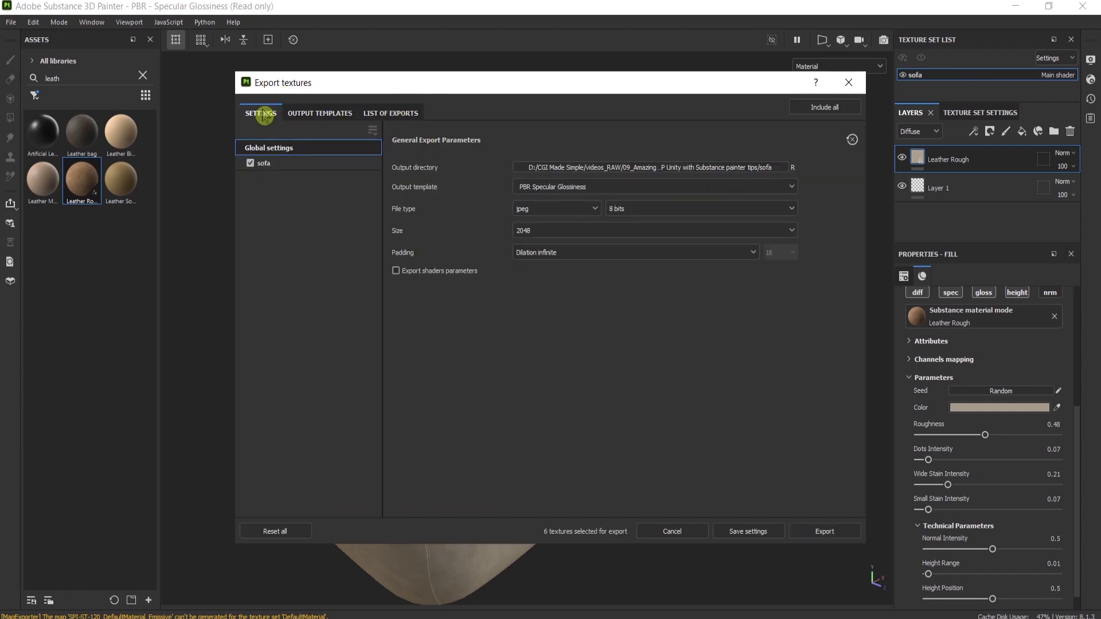
left_click(826, 531)
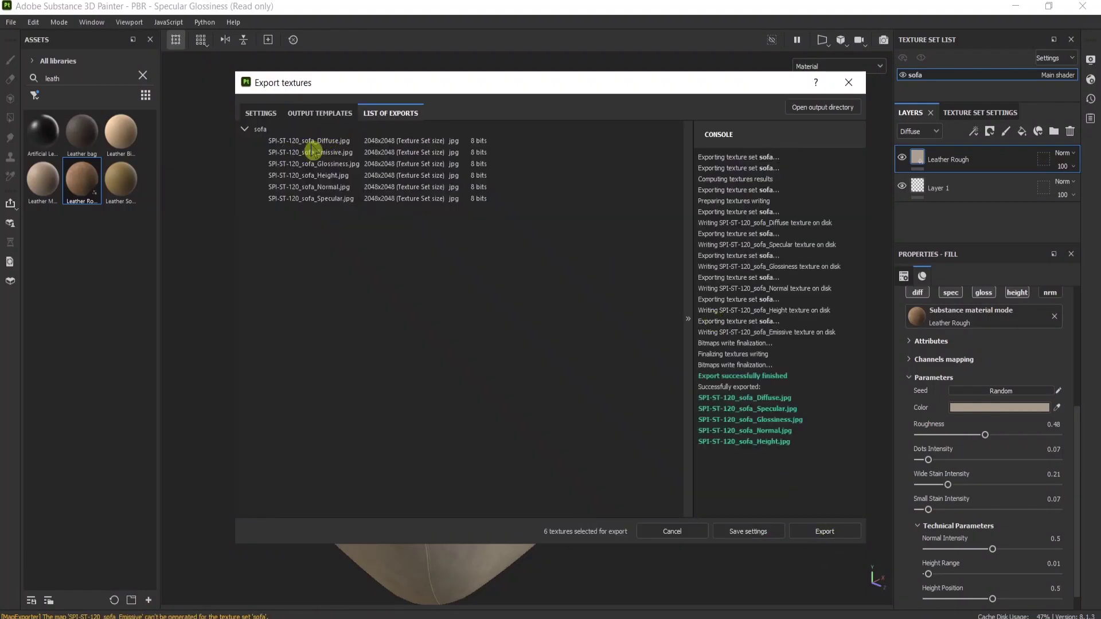
Step: Open the output folder and delete the five old DefaultMaterial jpgs, keeping the SPI-ST-120_sofa maps
left_click(843, 108)
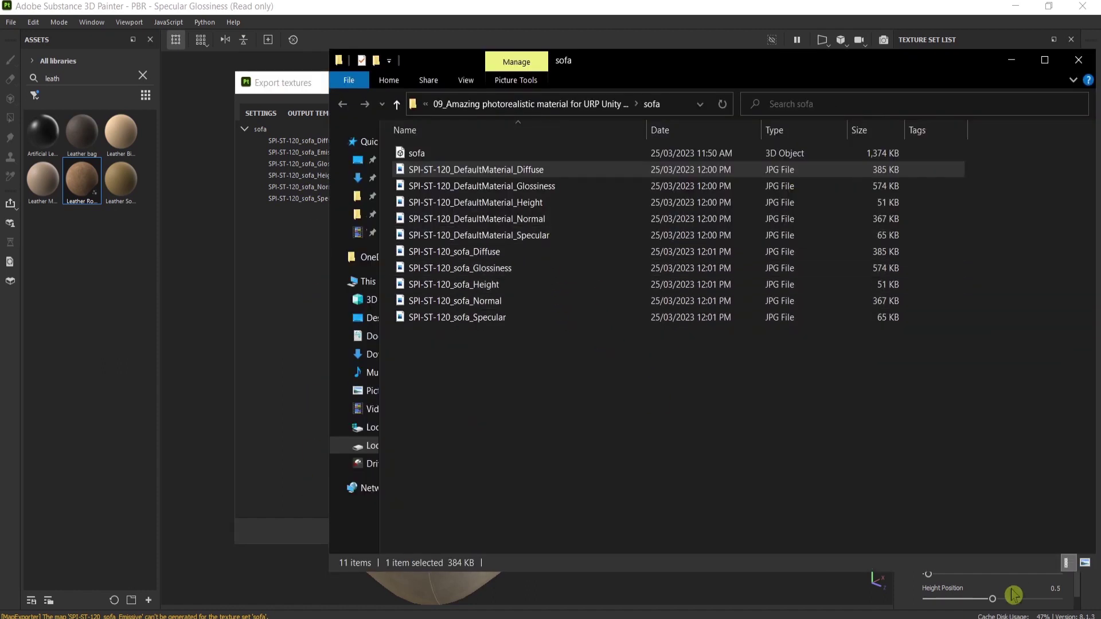
left_click(1084, 564)
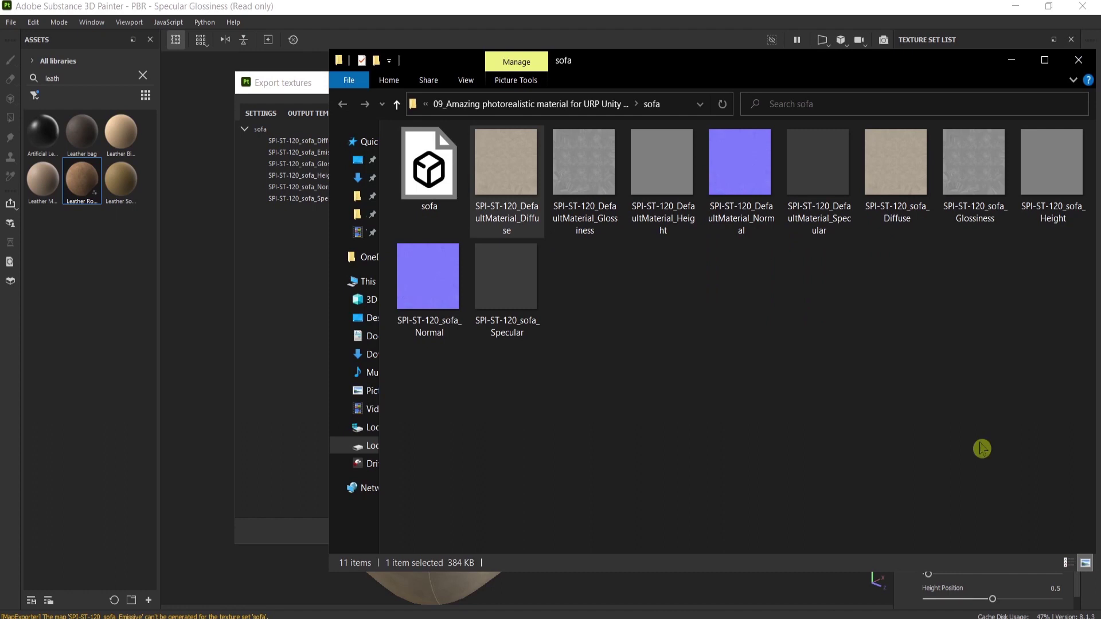
left_click(1067, 563)
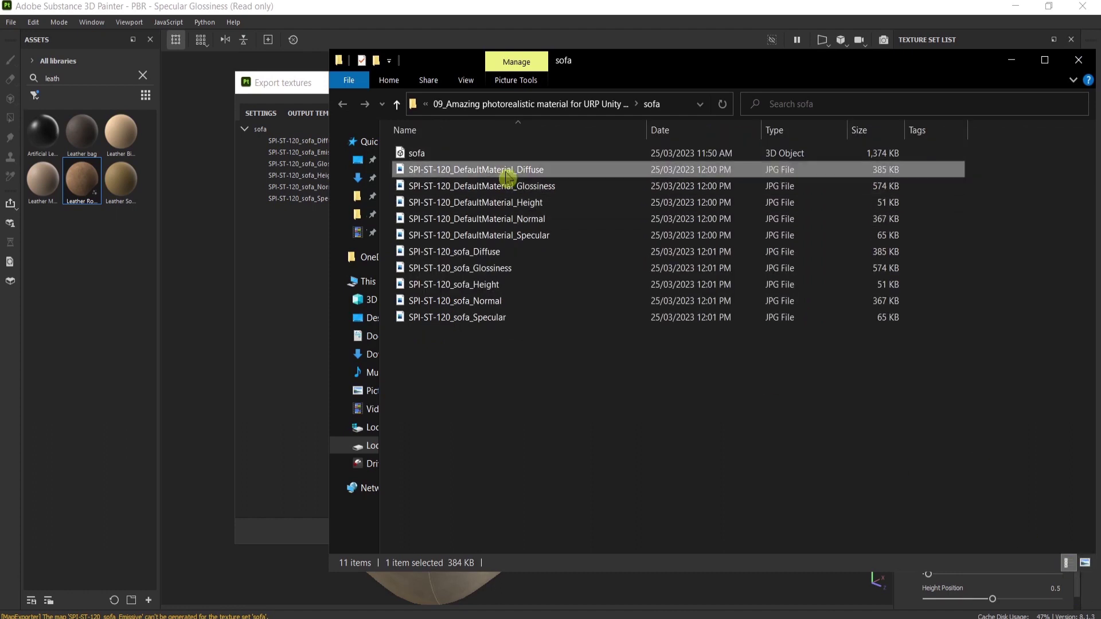
left_click(552, 240, "shift")
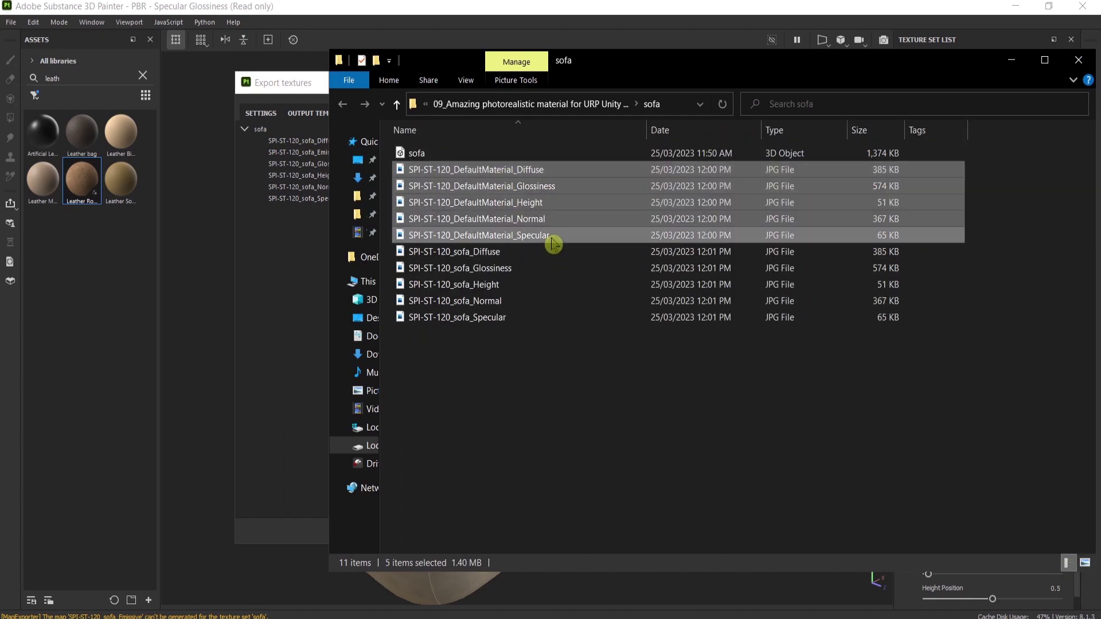
key("Delete")
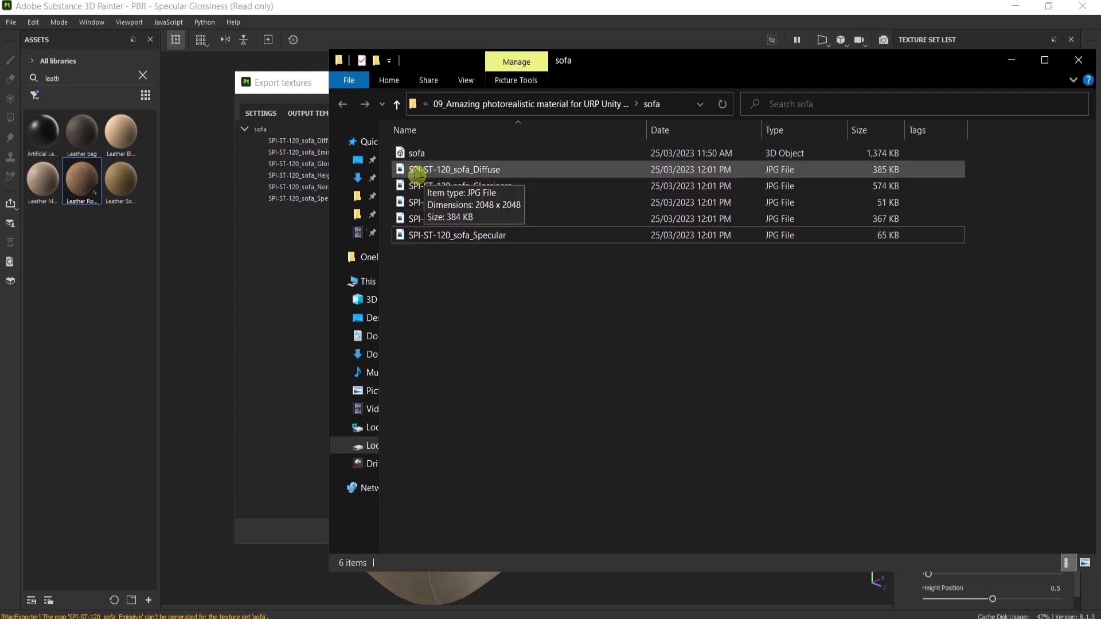
left_click(481, 9)
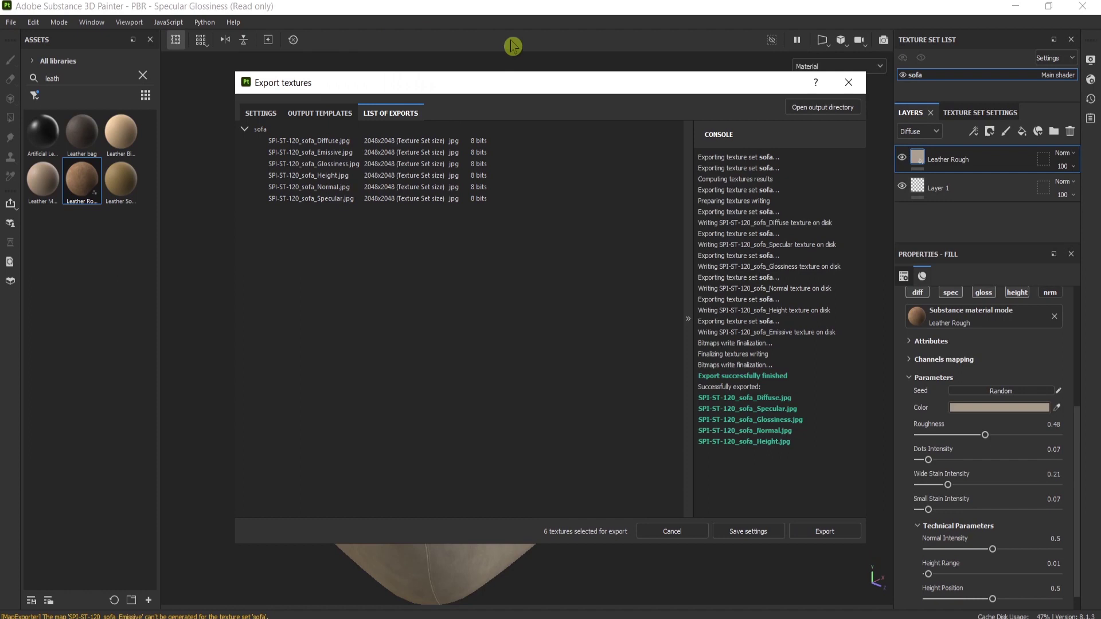
Step: Remove the $mesh_ prefix from the Diffuse and Specular output map names
left_click(320, 113)
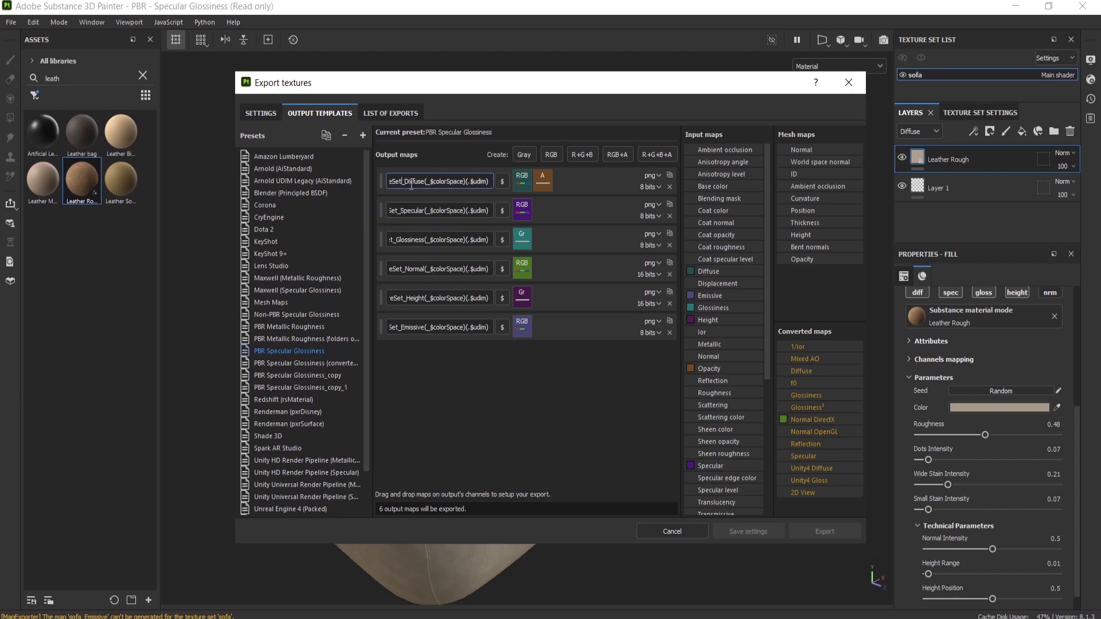
key("Left")
key("Left")
key("Left")
key("Left")
key("Left")
key("Left")
key("Left")
key("Left")
key("Left")
key("Left")
key("Left")
key("Left")
key("Left")
key("Left")
key("Left")
key("Left")
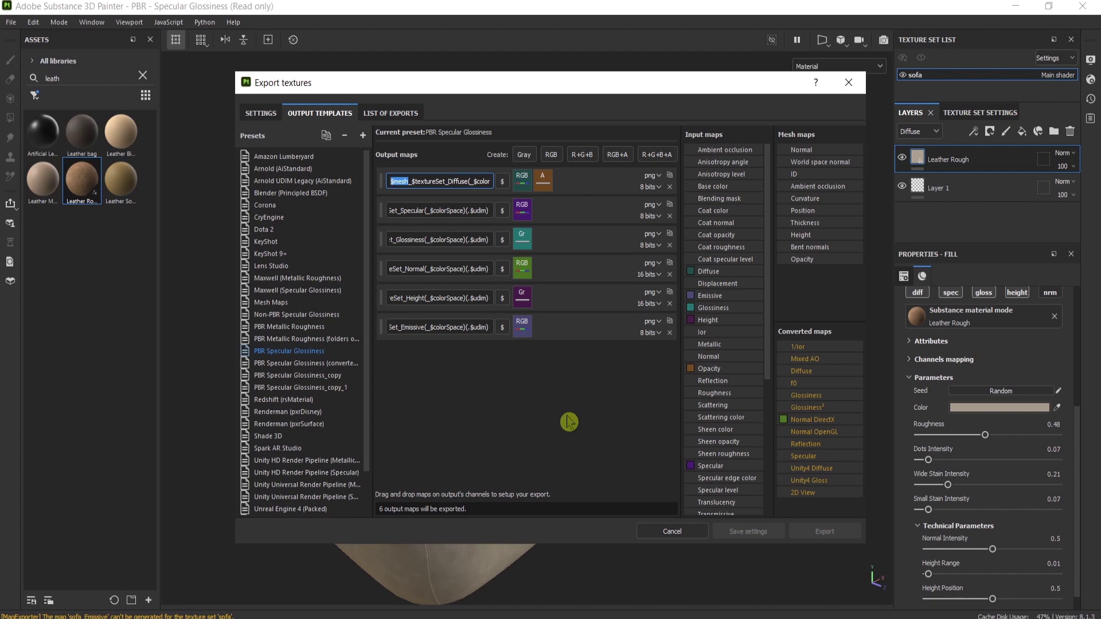
key("Delete")
key("Delete")
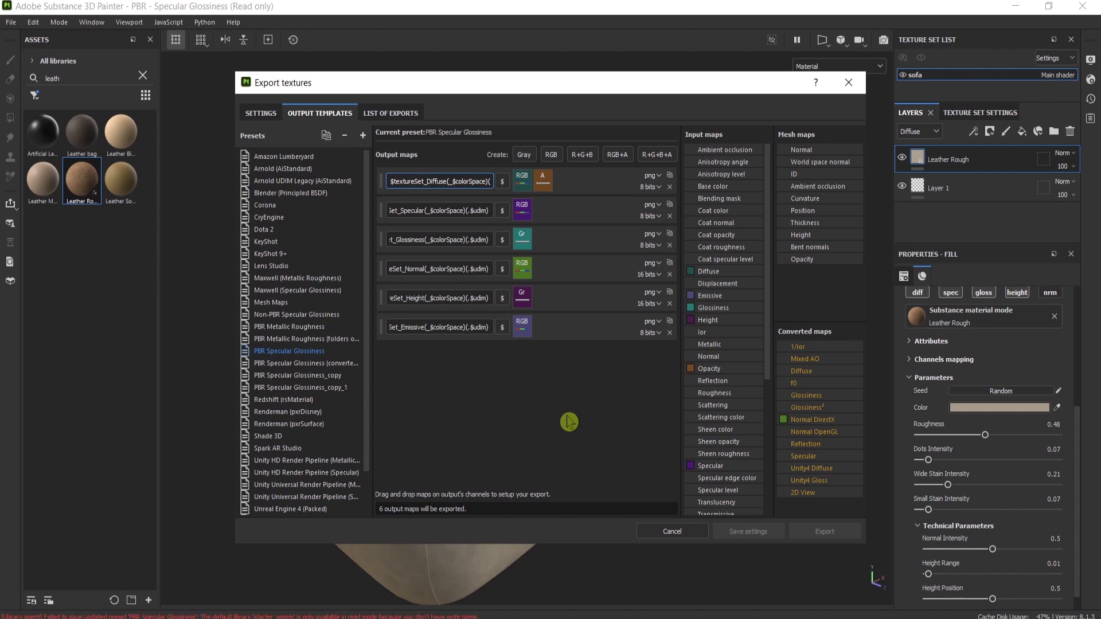
key("Tab")
key("Left")
key("Left")
key("Left")
key("Left")
key("Left")
key("Left")
key("Left")
key("Left")
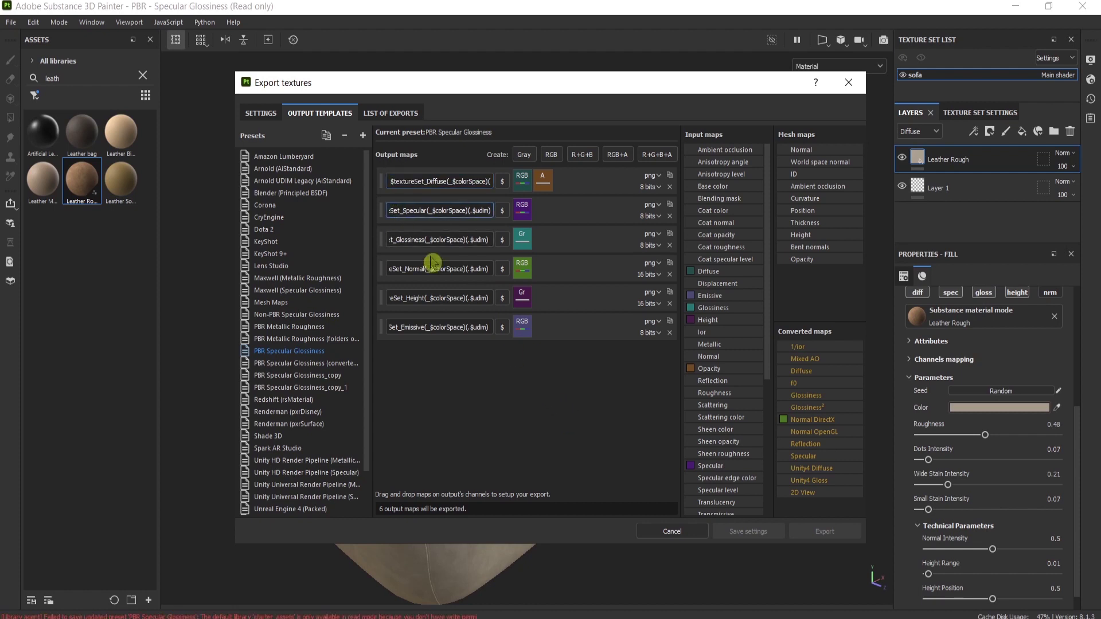
key("Left")
key("Left")
key("Left")
key("Left")
key("Left")
key("Left")
key("Left")
key("Left")
key("Left")
key("BackSpace")
key("BackSpace")
key("BackSpace")
key("BackSpace")
key("BackSpace")
left_click(463, 421)
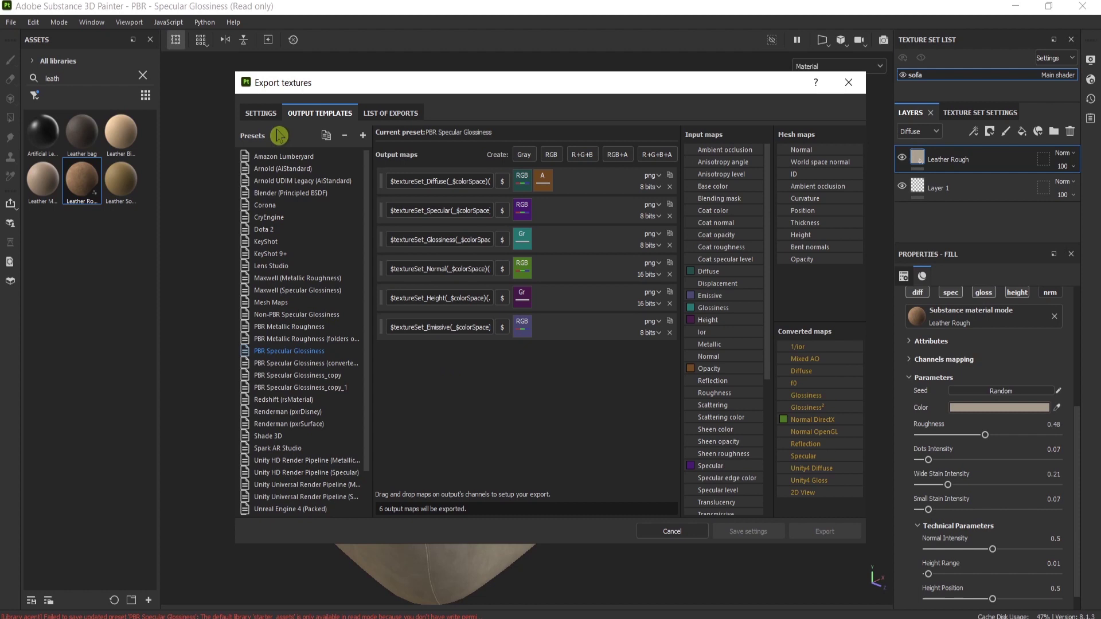
Step: Reselect the PBR Specular Glossiness template in Settings and export the renamed textures
left_click(270, 114)
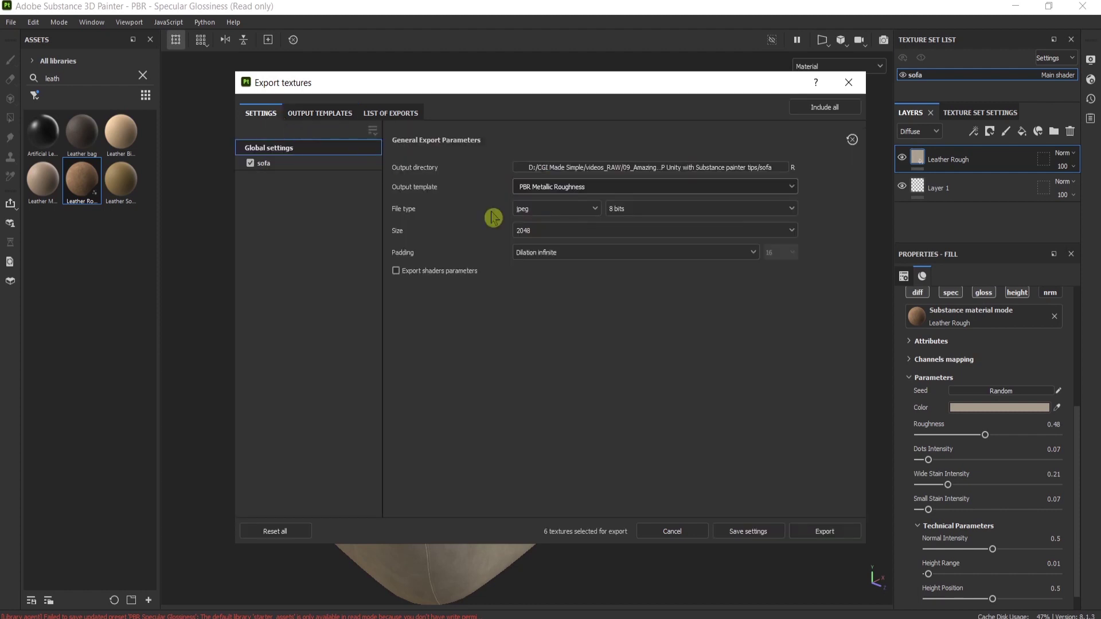
left_click(607, 189)
left_click(607, 281)
left_click(569, 188)
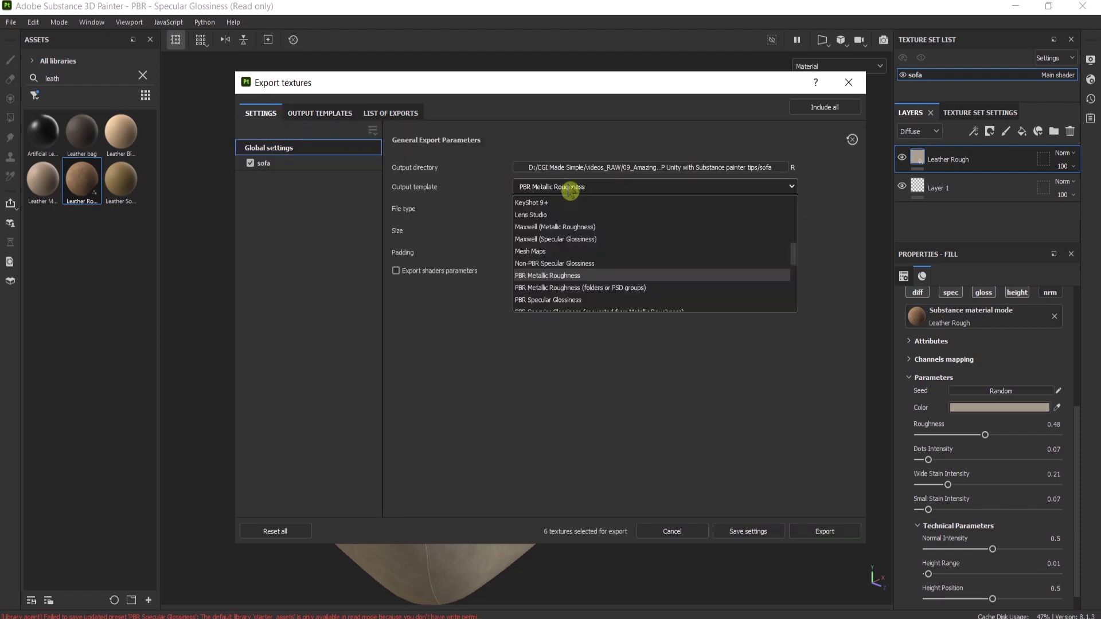
left_click(581, 300)
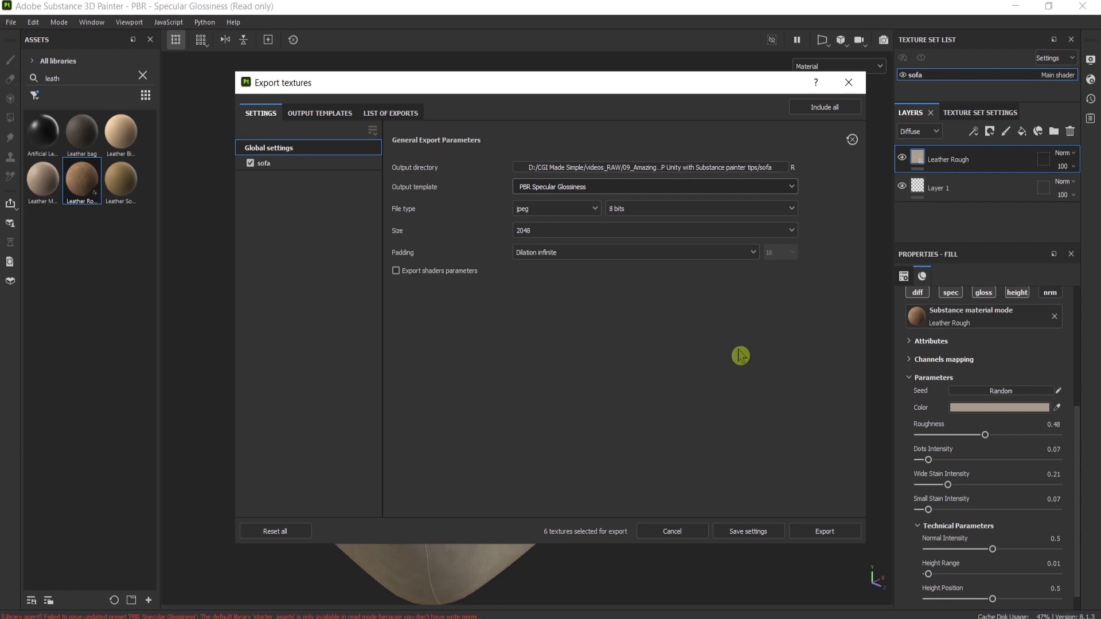
left_click(837, 530)
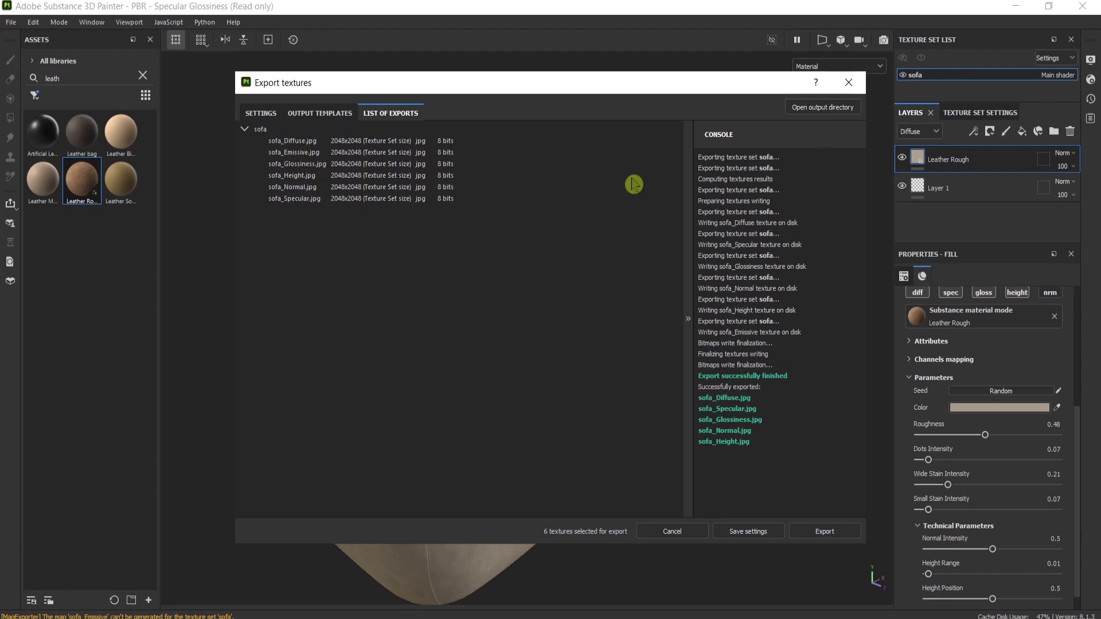
Step: Delete the five SPI-ST-120 texture files from the sofa export folder and view the rest as large icons
left_click(823, 109)
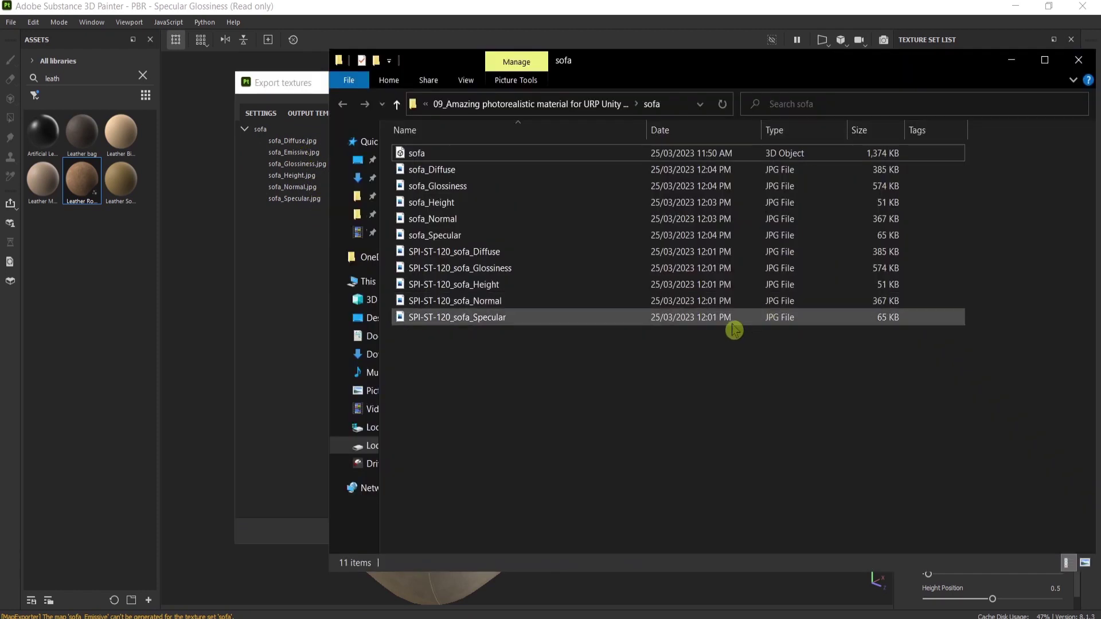
left_click(455, 251)
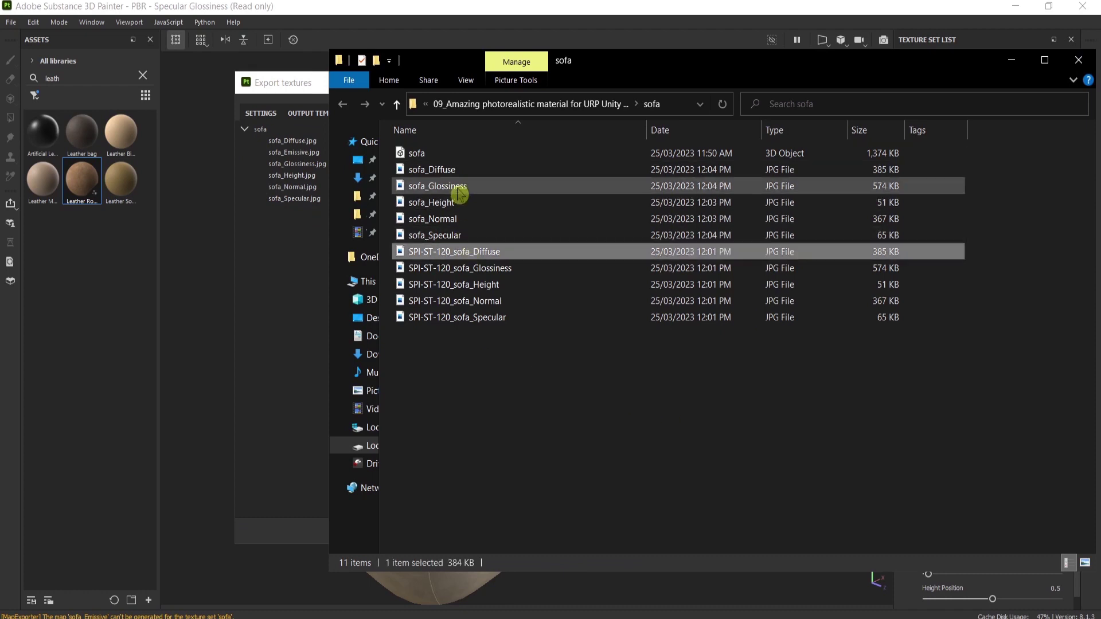
left_click(477, 318, "shift")
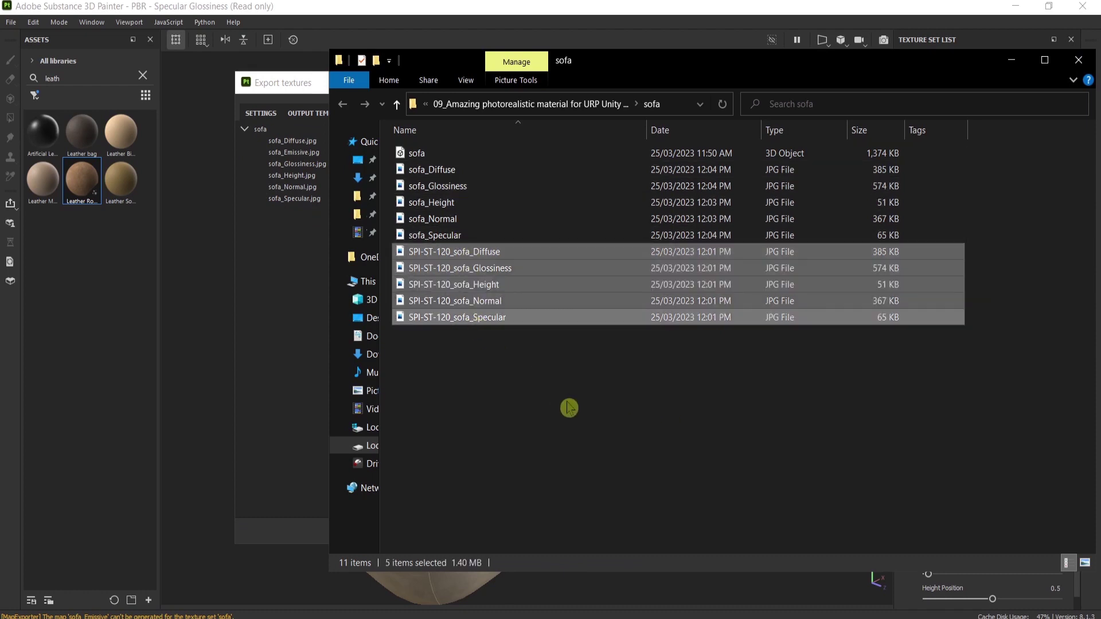
key("Delete")
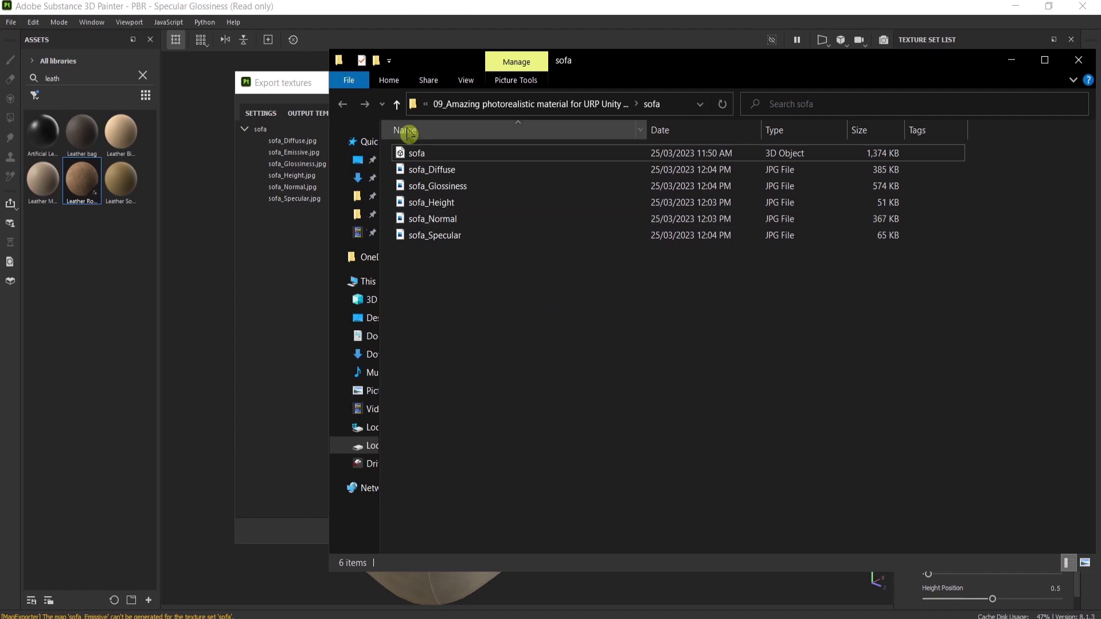
left_click(1085, 565)
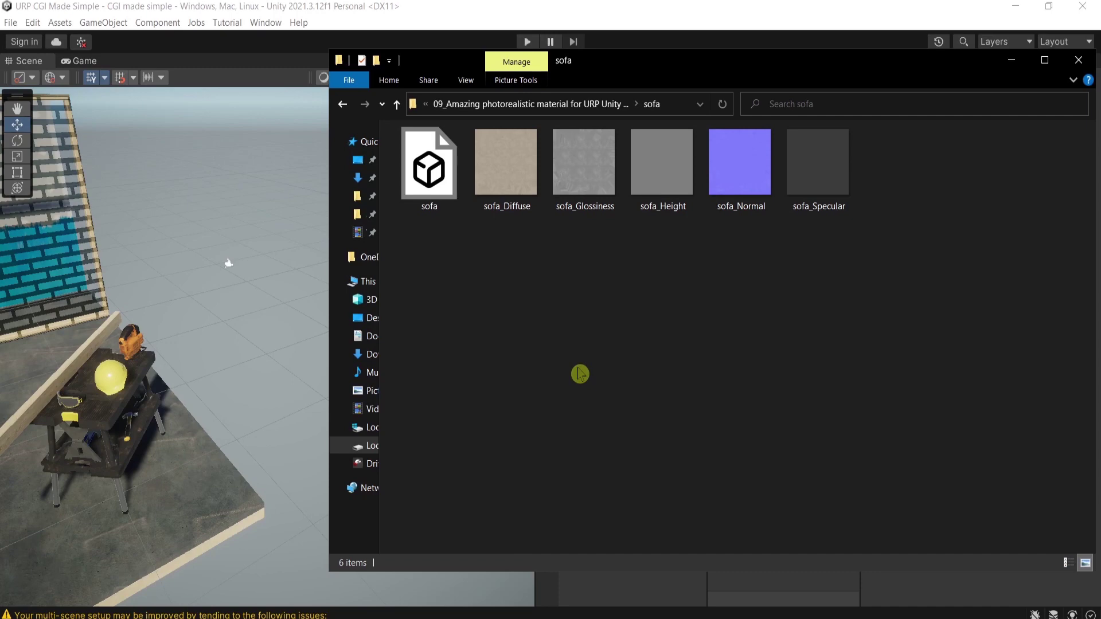
Step: Place the sofa model from the sofa assets into the scene, frame it, and nudge it along Z
left_click_drag(906, 167, 779, 385)
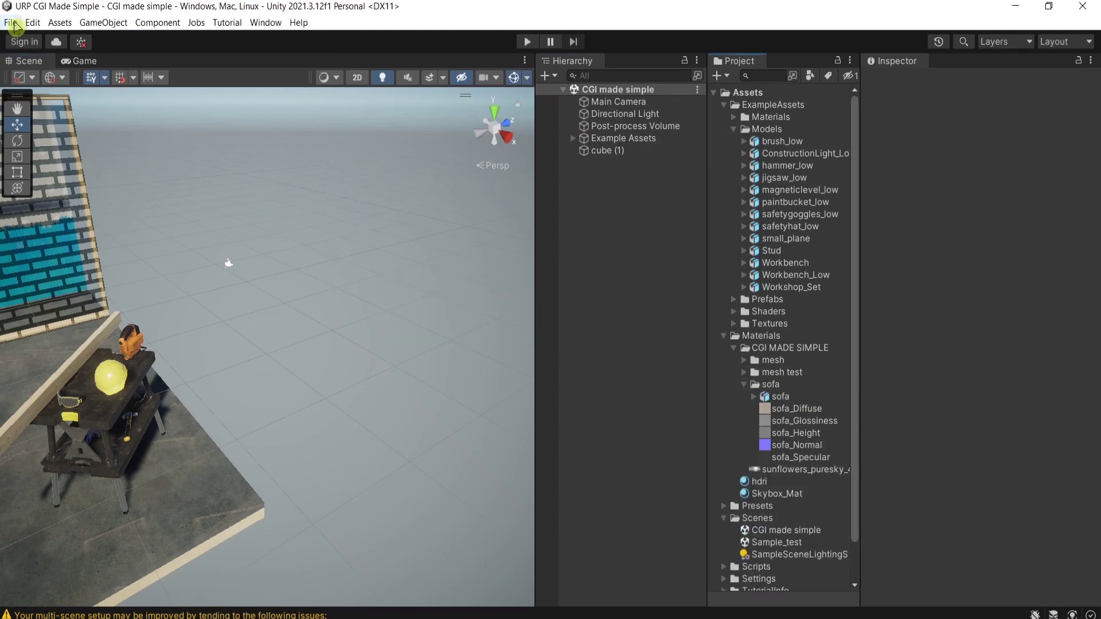
left_click(780, 398)
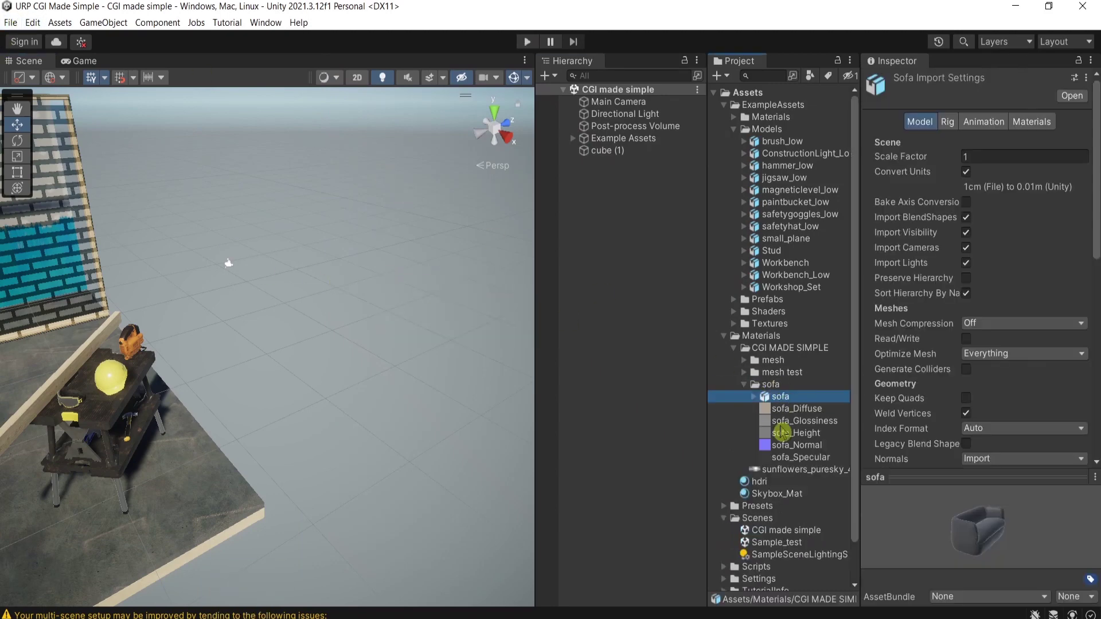
left_click_drag(791, 400, 460, 308)
key("f")
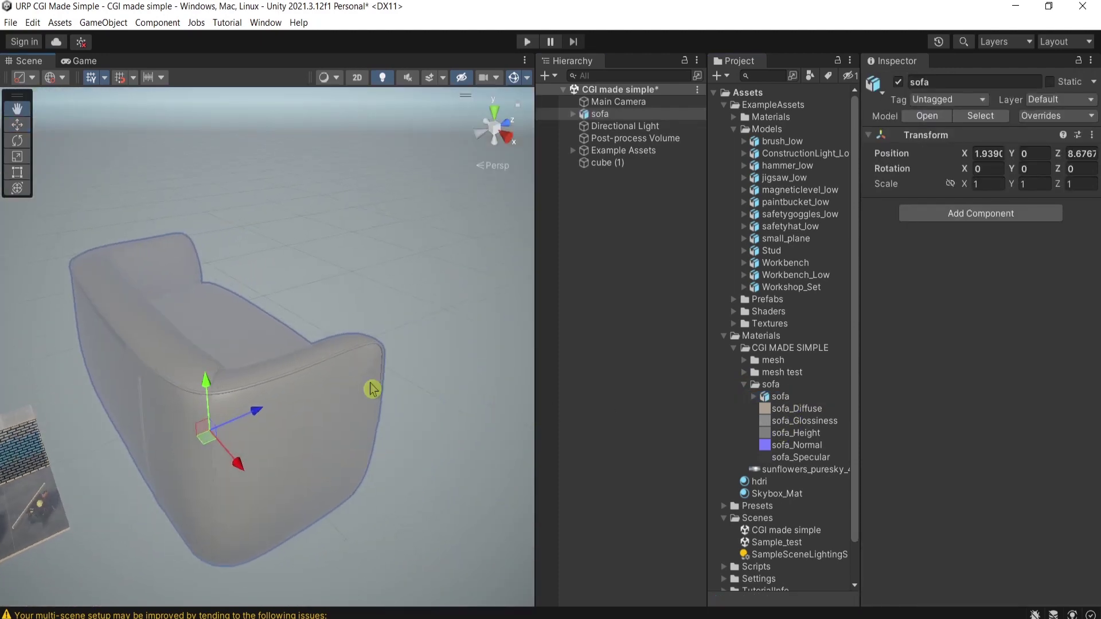
left_click_drag(232, 427, 247, 409)
scroll(247, 410, "up", 5)
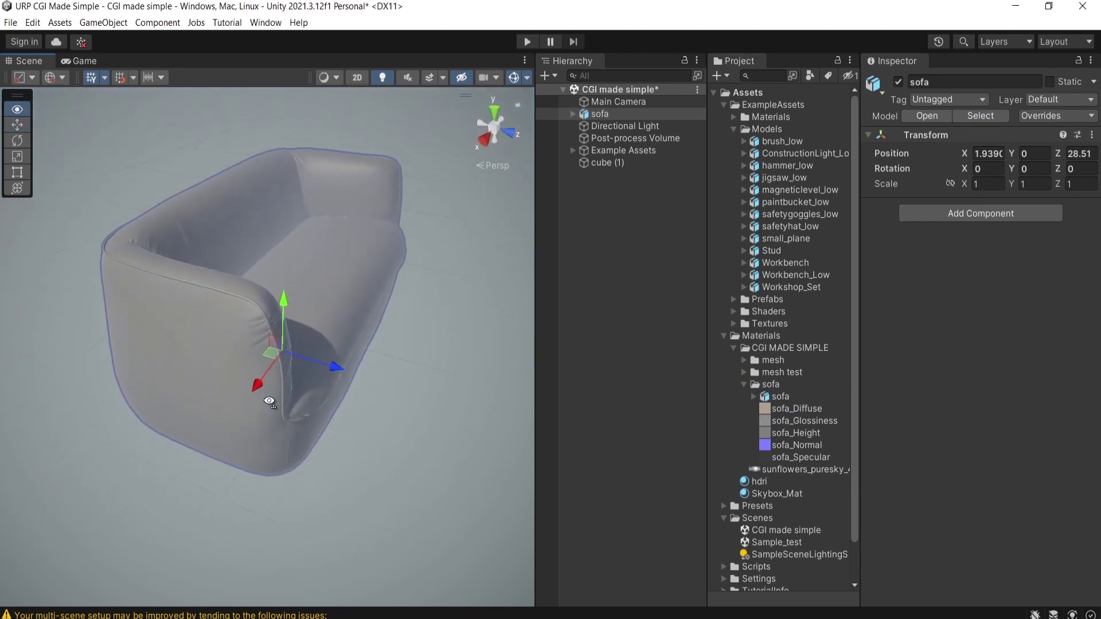
Step: Create a URP Lit material named sofa in the sofa folder, with sofa_Diffuse as its Base Map
left_click(778, 390)
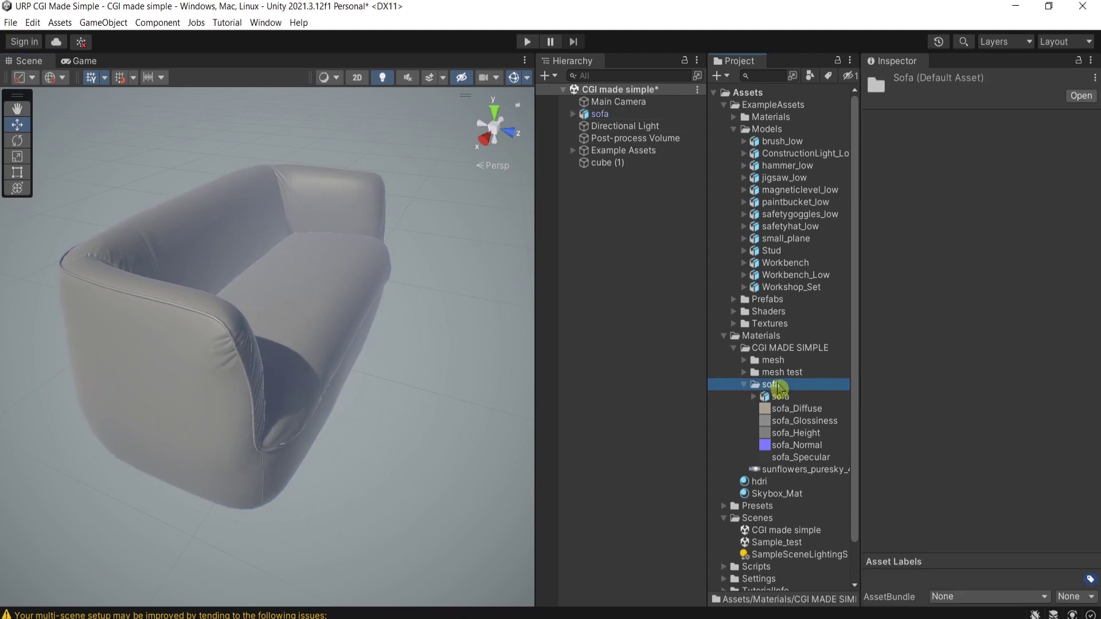
right_click(778, 389)
mouse_move(809, 29)
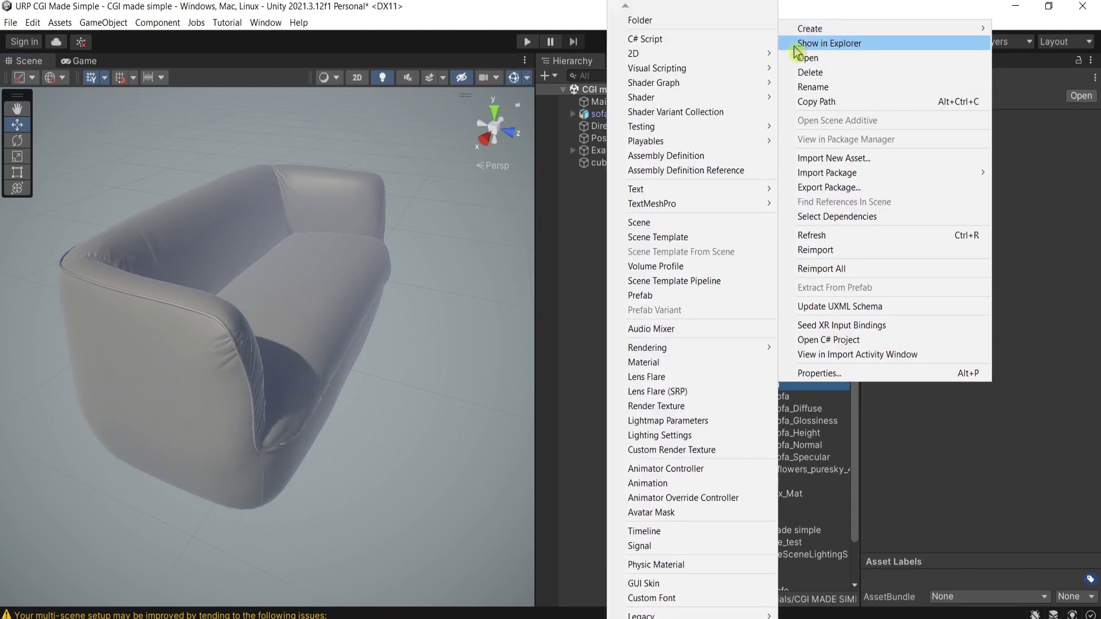
left_click(661, 362)
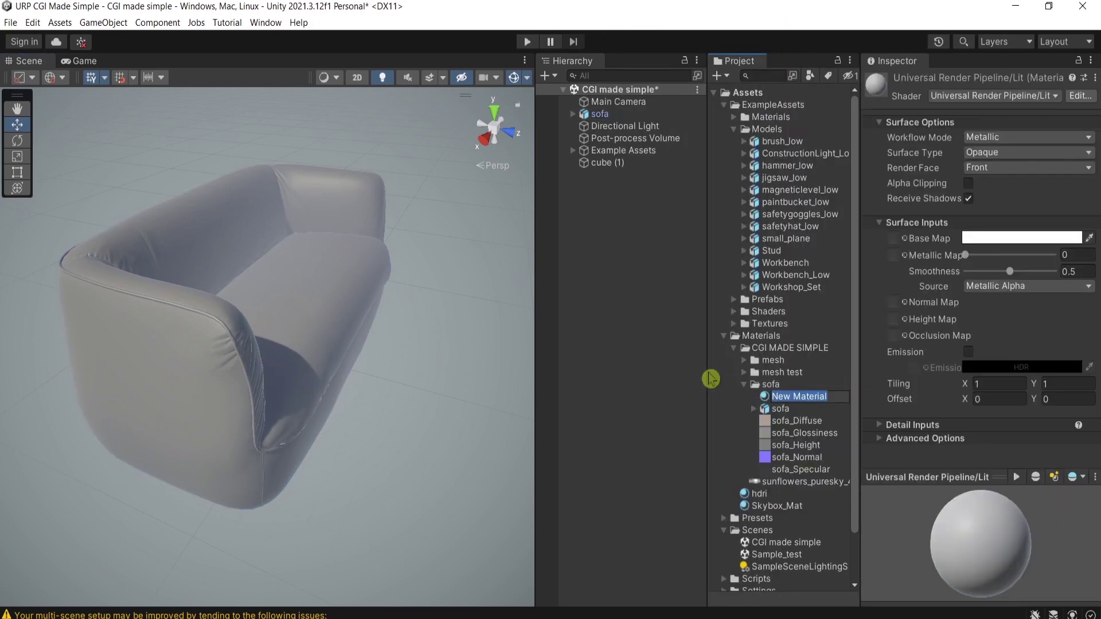
type("so")
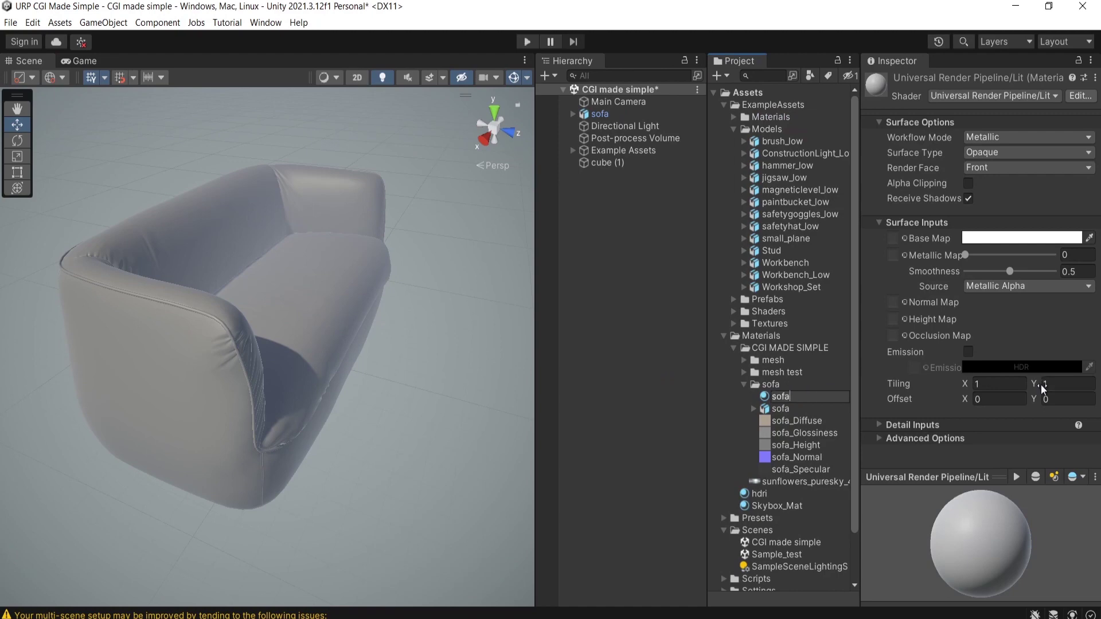
type("fa")
key("Return")
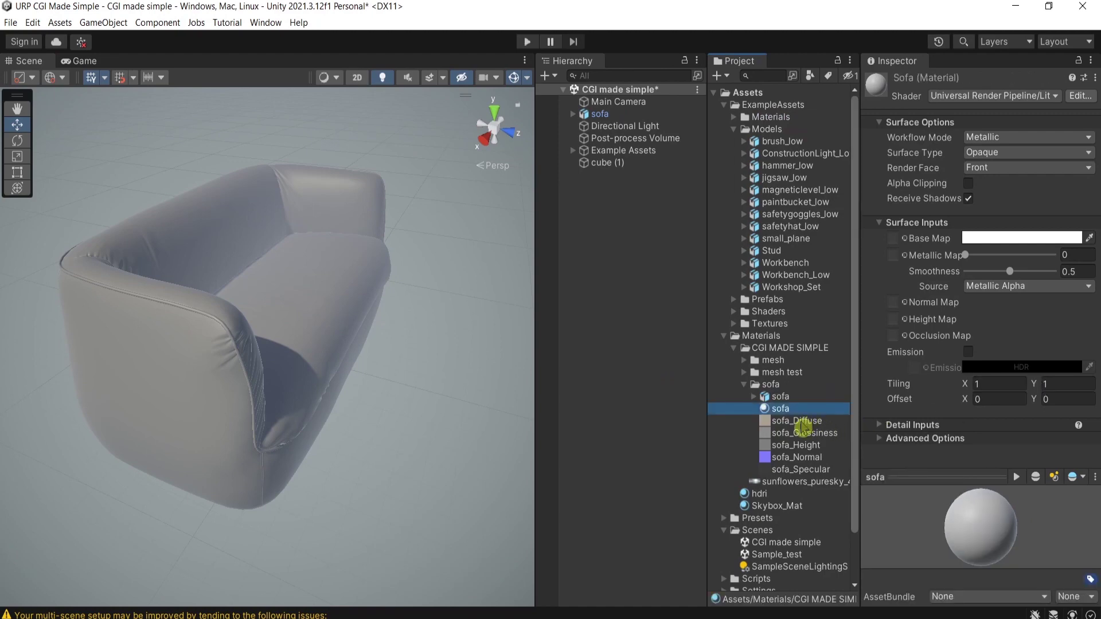
left_click_drag(796, 421, 896, 245)
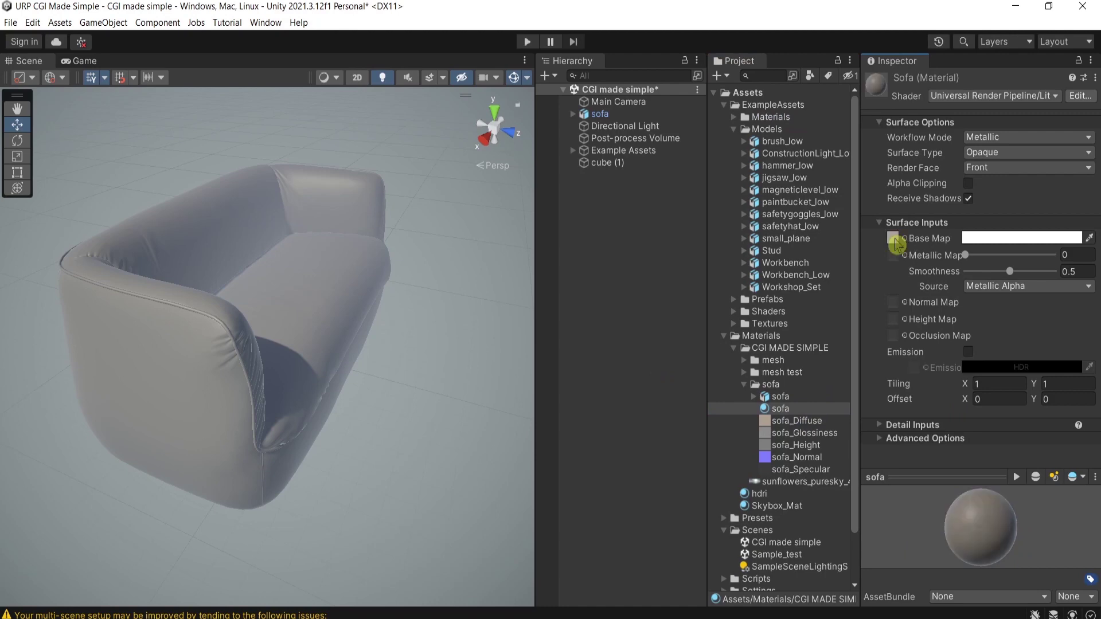
Step: Import sofa_Normal as a Normal map texture and assign it to the sofa material's Normal Map slot
left_click(796, 457)
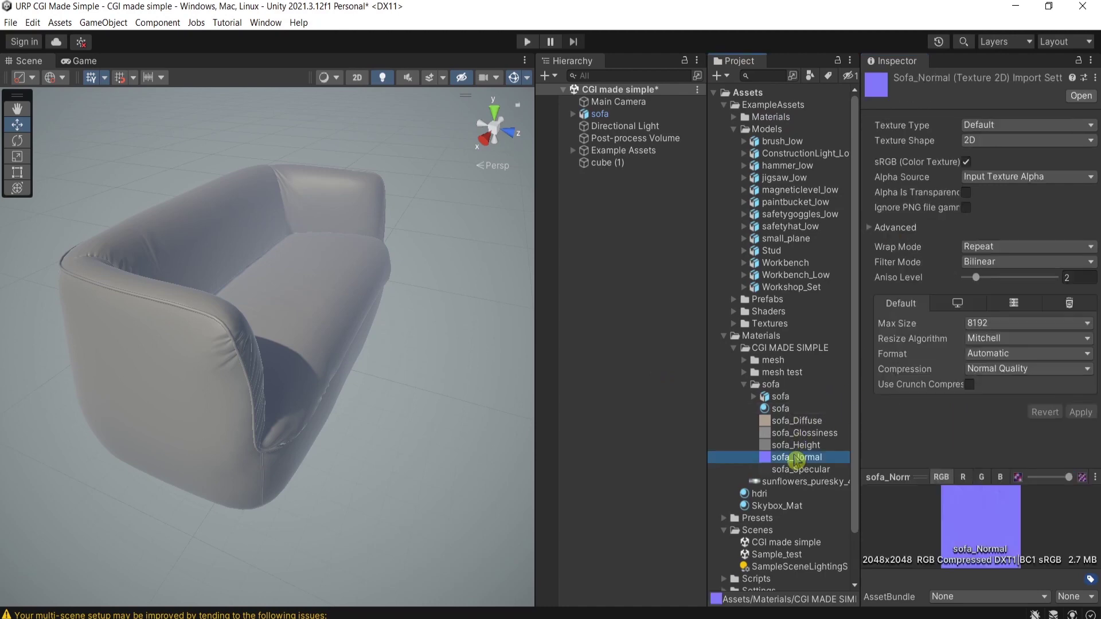
left_click(1027, 124)
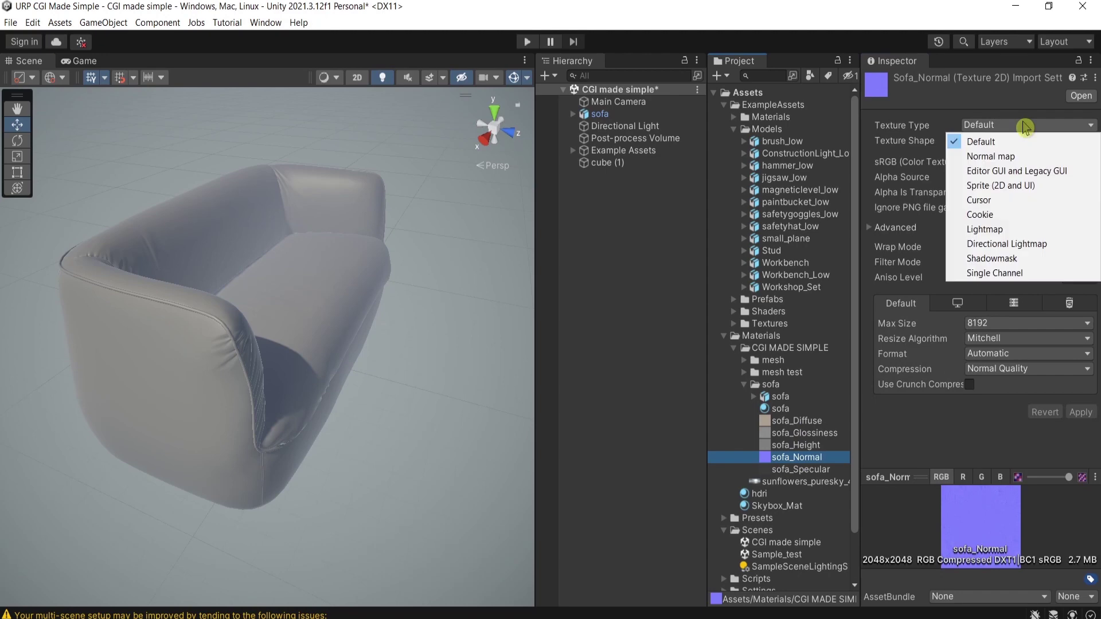
left_click(1015, 157)
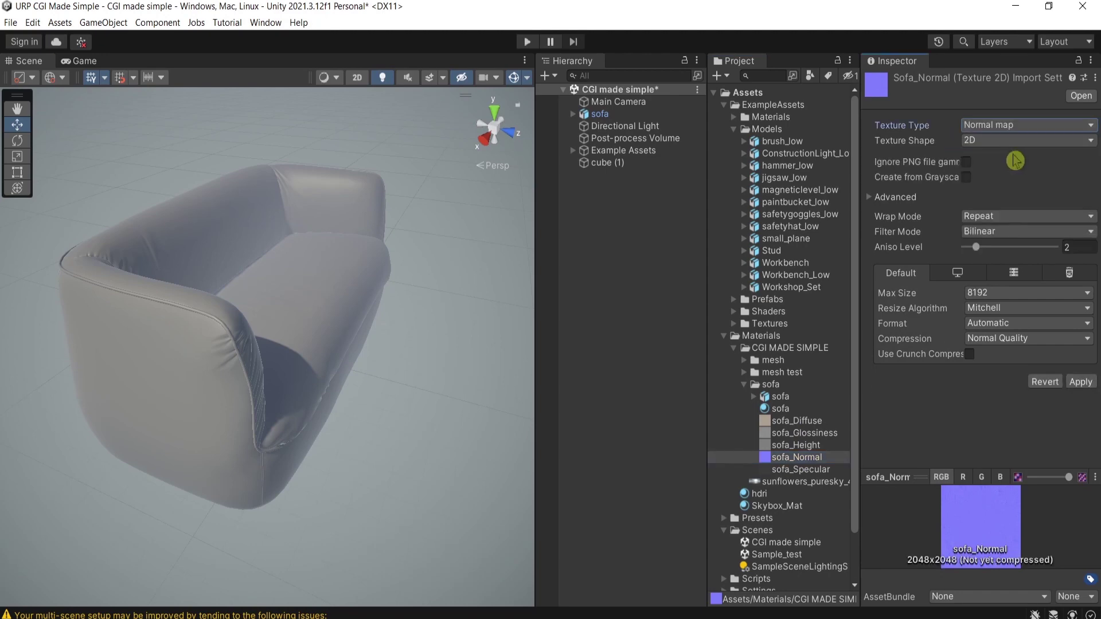
left_click(1080, 381)
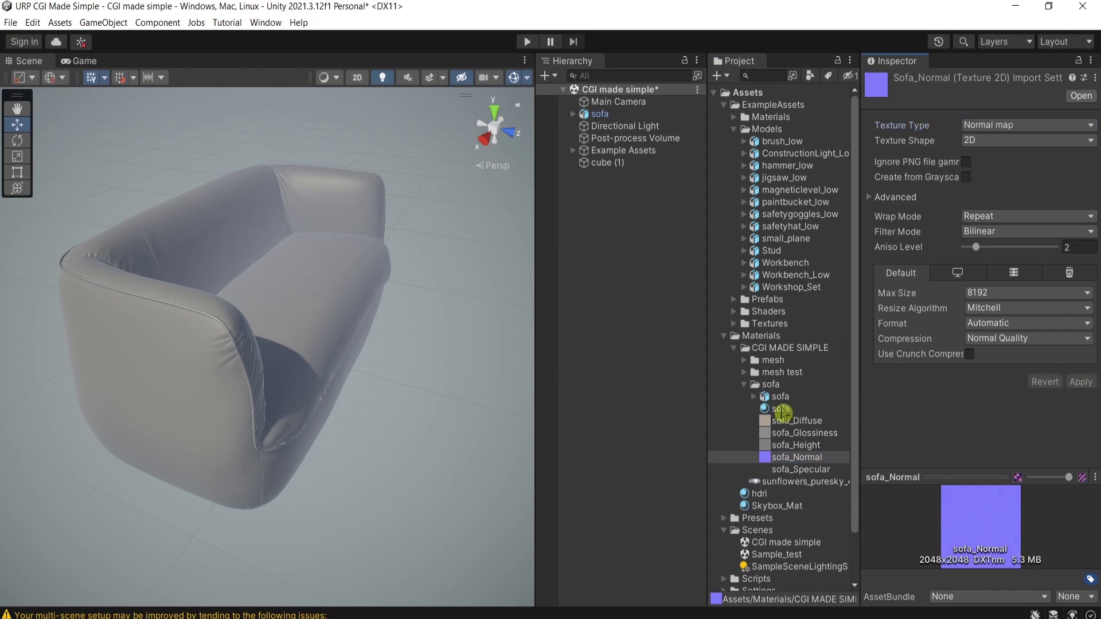
left_click(779, 408)
left_click_drag(797, 458, 892, 308)
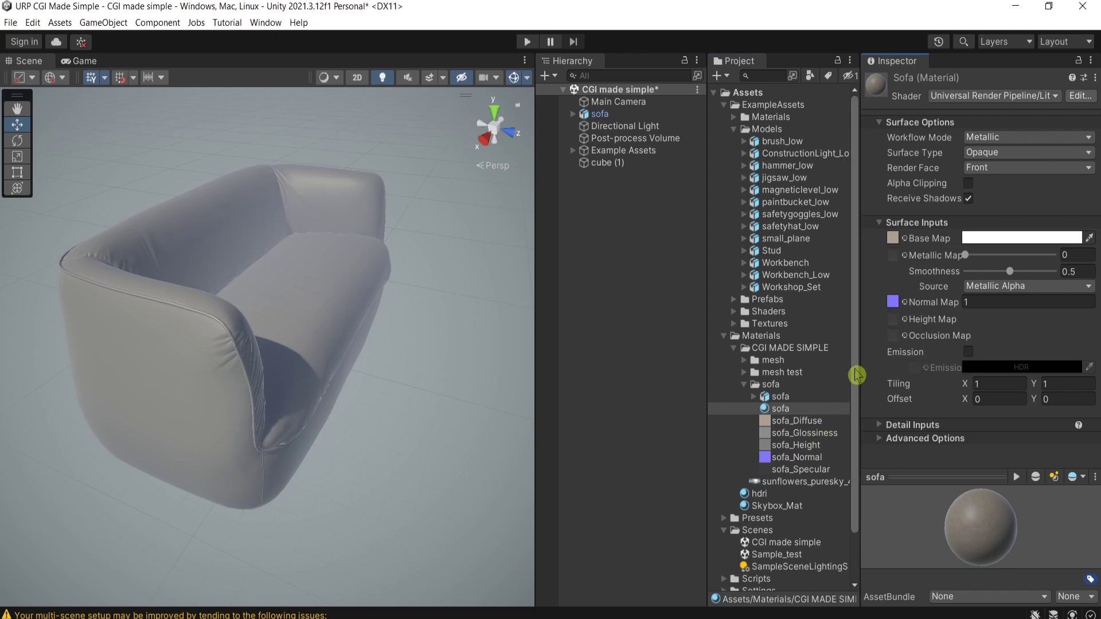
Step: Apply the sofa material to the sofa model and assign sofa_Height as its height map
left_click_drag(784, 412, 326, 339)
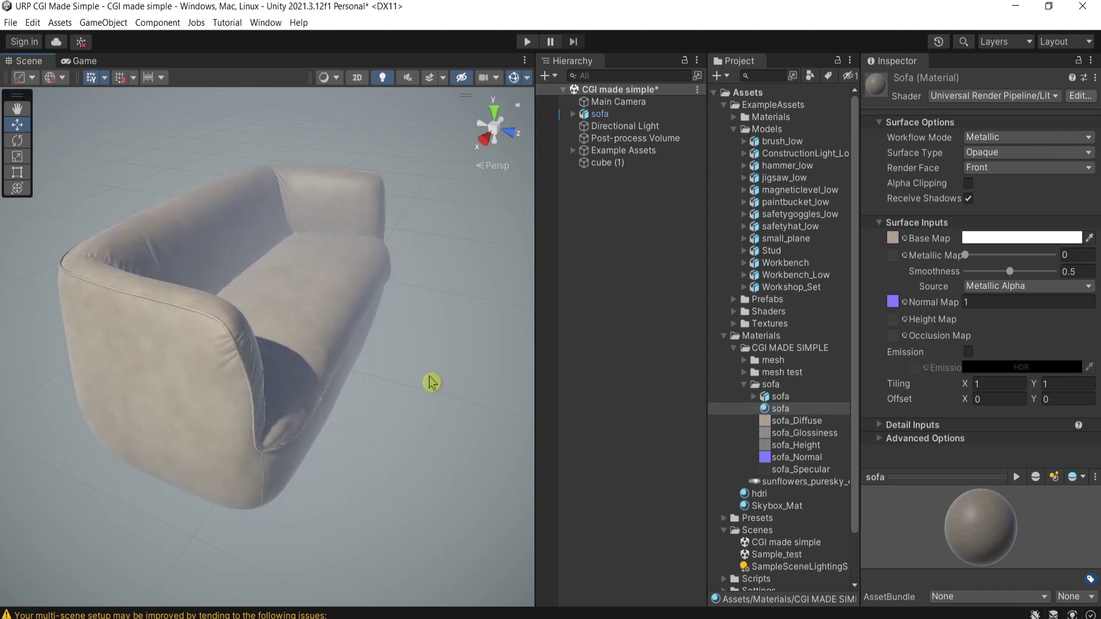
left_click(796, 446)
left_click_drag(796, 451, 897, 321)
left_click_drag(425, 361, 356, 367, "alt")
scroll(373, 368, "up", 5)
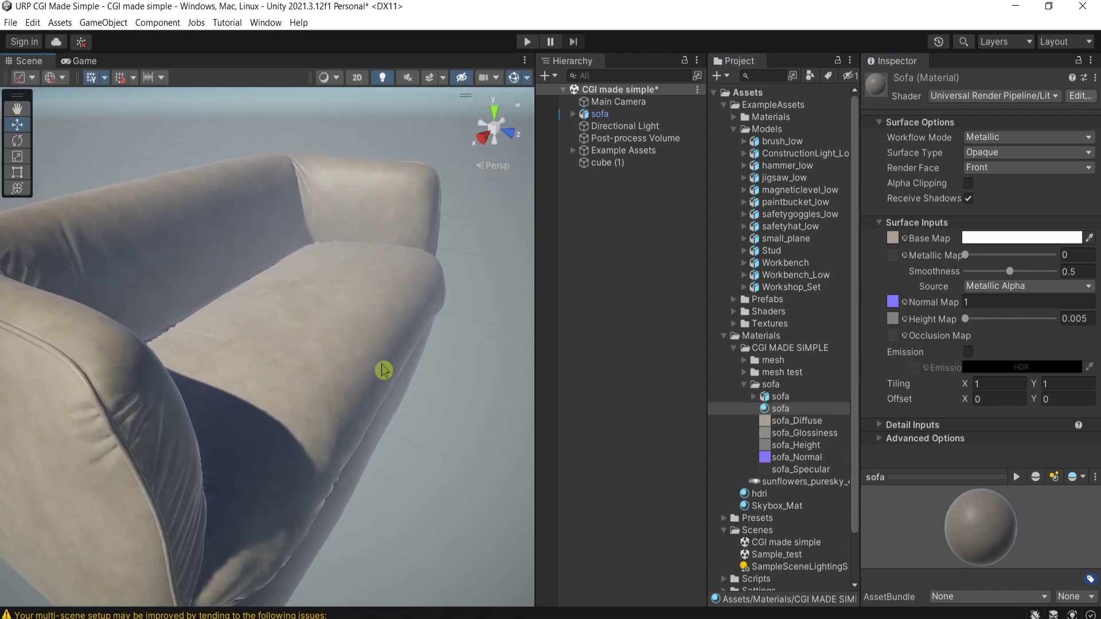
Step: Turn the sofa about 103 degrees around its vertical axis
left_click(314, 456)
left_click_drag(315, 456, 436, 424)
left_click(362, 440)
key("w")
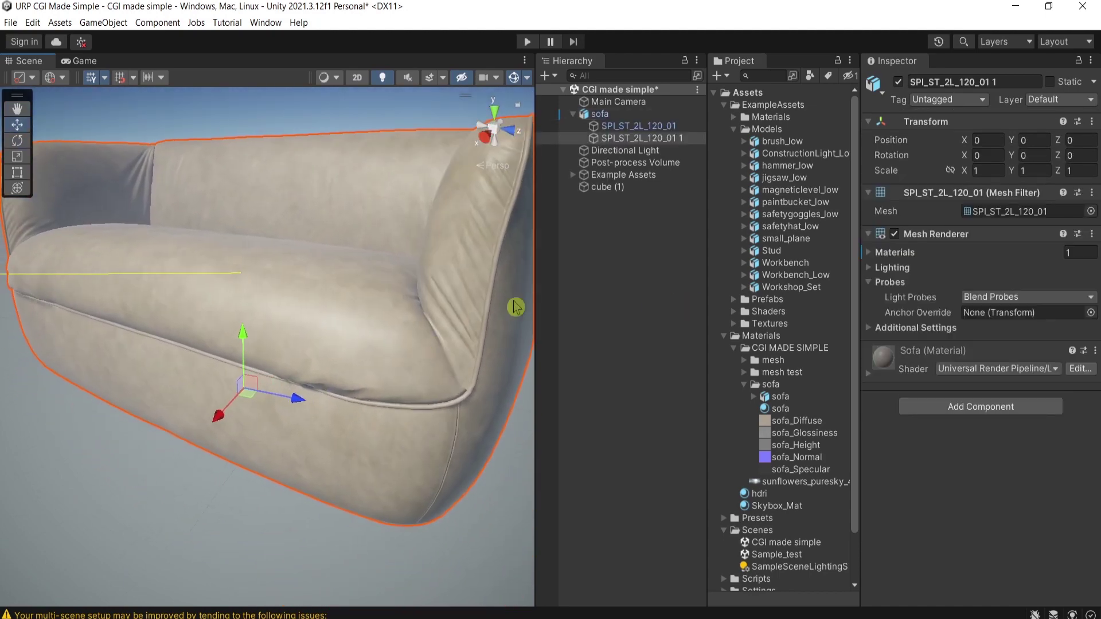
Step: Raise the sofa material's Normal Map strength to 2
left_click(780, 408)
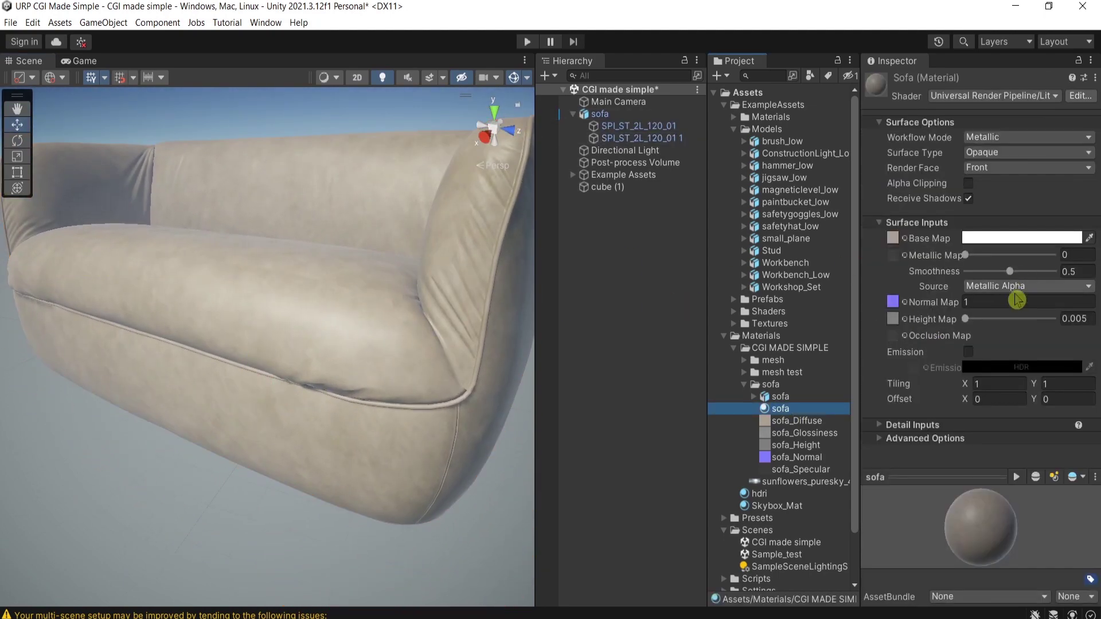
left_click(980, 302)
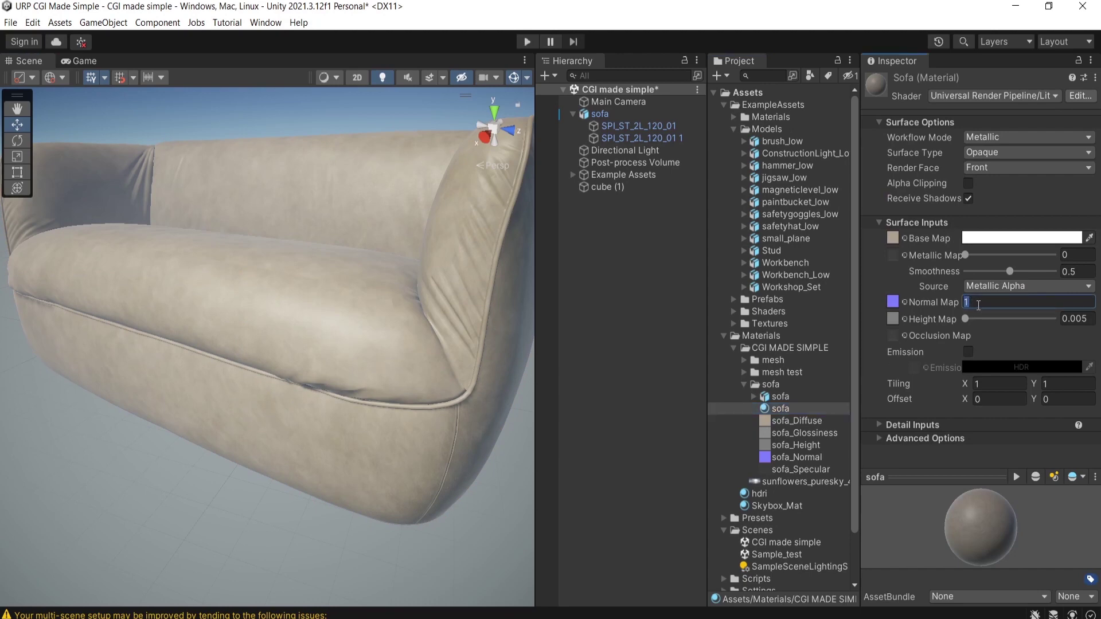
left_click_drag(382, 379, 290, 375, "alt")
middle_click_drag(290, 375, 391, 380)
left_click_drag(401, 413, 374, 387, "alt")
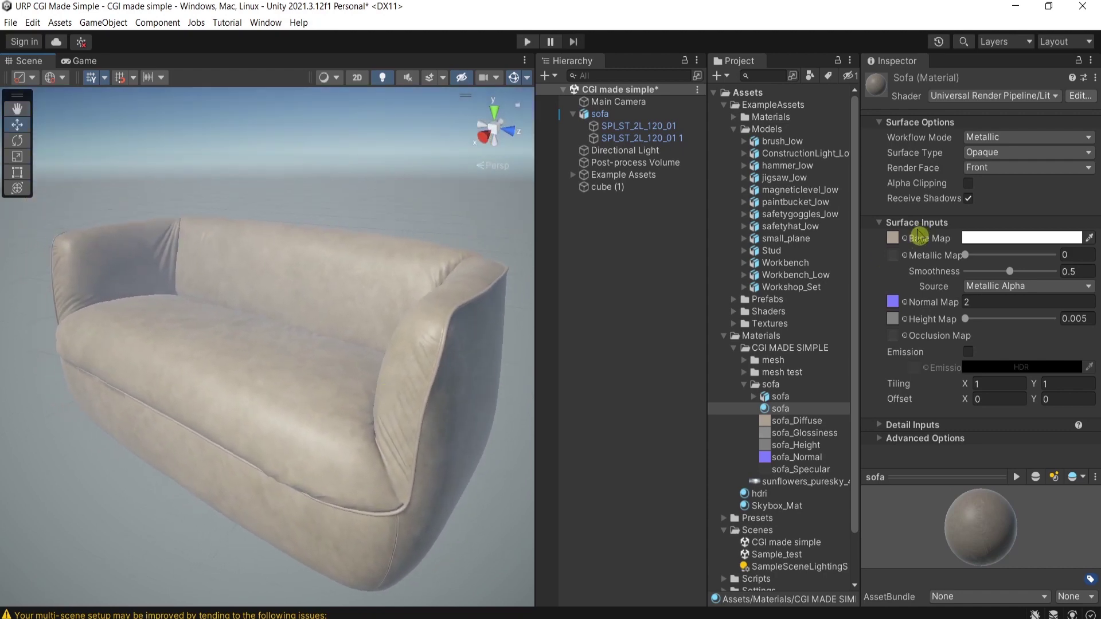
Step: Change the sofa material's Base Map colour swatch from white to a light grey
left_click(983, 240)
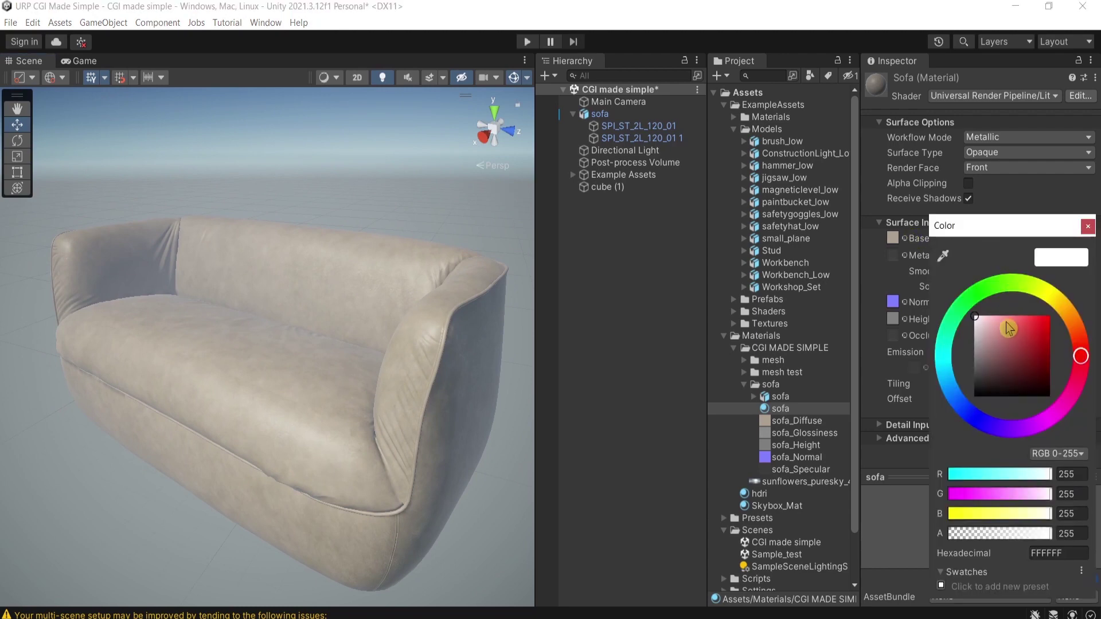
left_click(979, 367)
mouse_move(980, 373)
left_mouse_down()
mouse_move(969, 343)
mouse_move(946, 345)
left_mouse_up()
left_click(1087, 226)
left_click_drag(388, 310, 320, 316, "alt")
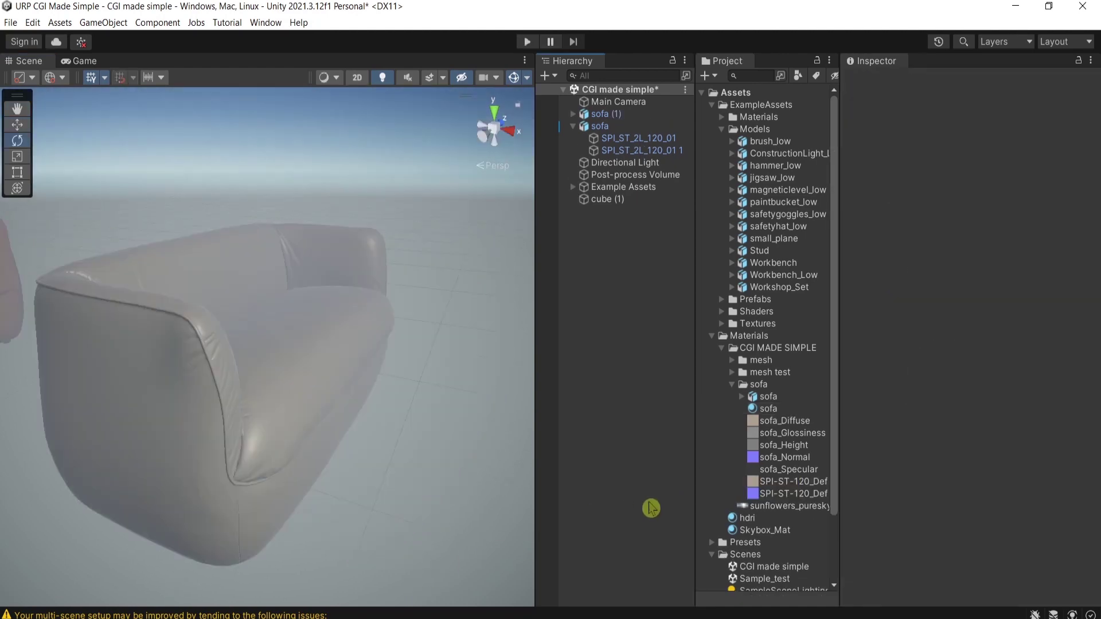
Step: Widen the Unity panels and inspect the four sofa maps and the SPI-ST-120 diffuse texture
left_click_drag(693, 503, 670, 503)
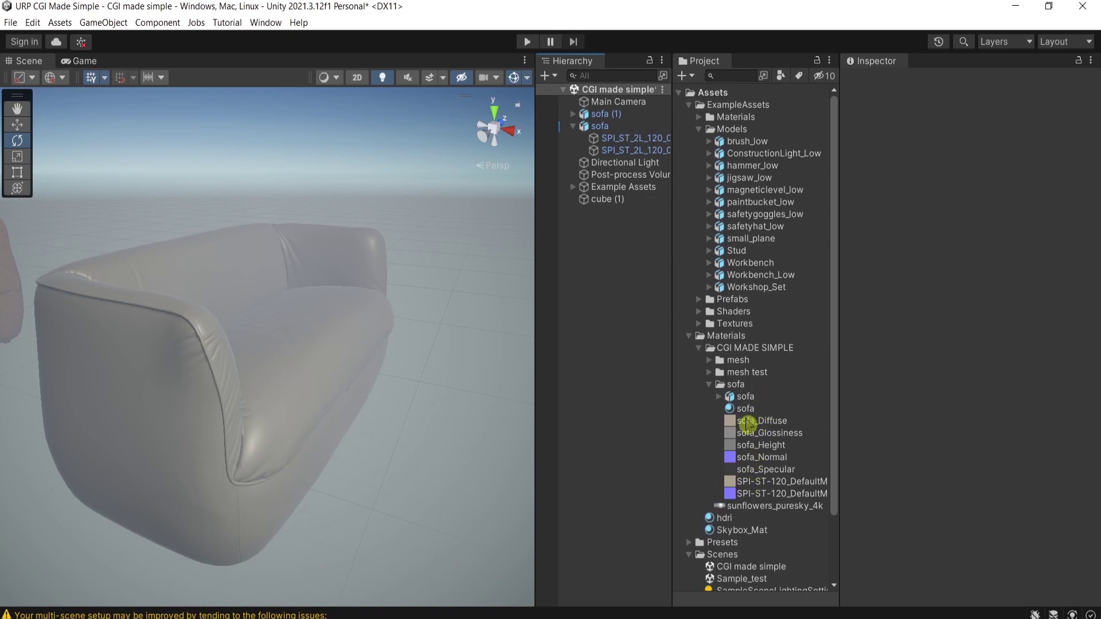
left_click(750, 420)
left_click(765, 457, "shift")
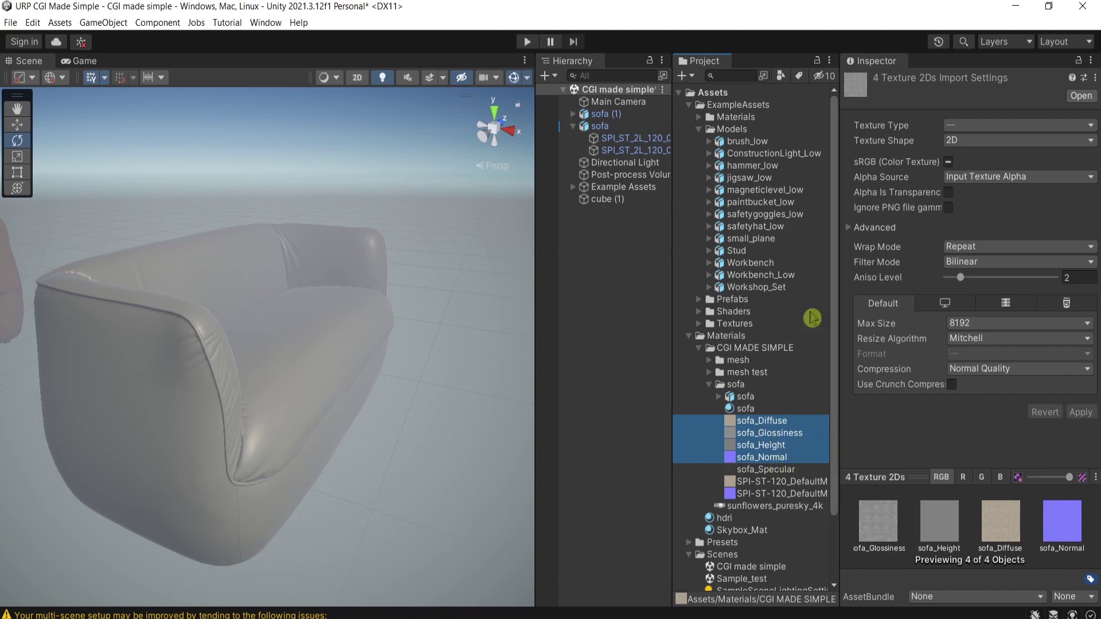
left_click(797, 483)
left_click_drag(671, 492, 619, 493)
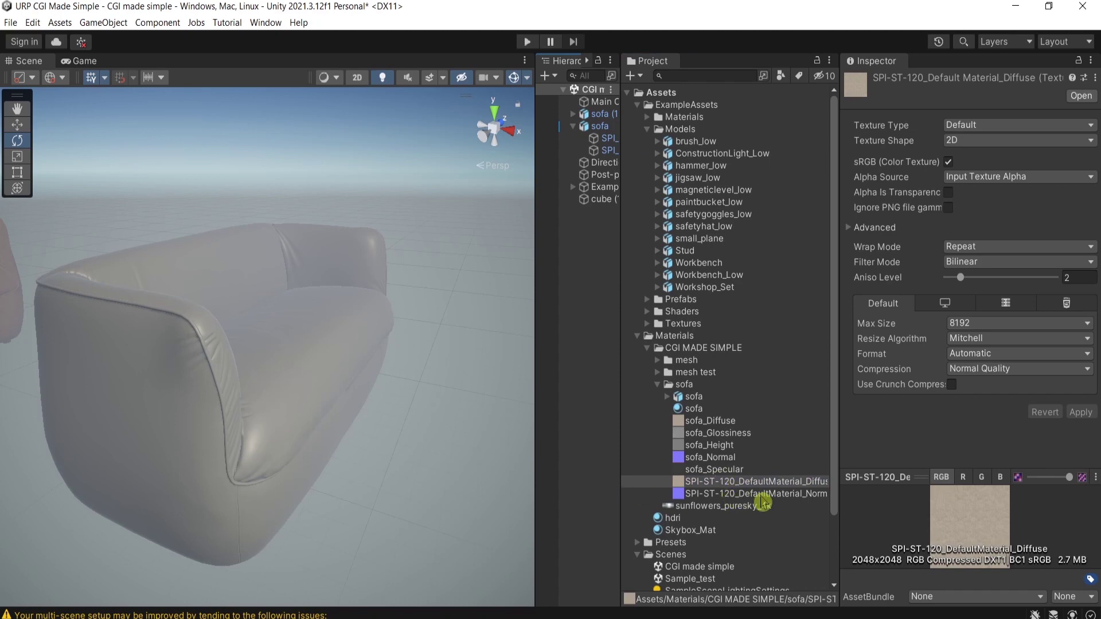
mouse_move(837, 497)
left_mouse_down()
mouse_move(934, 497)
mouse_move(828, 497)
left_mouse_up()
left_click_drag(619, 428, 669, 426)
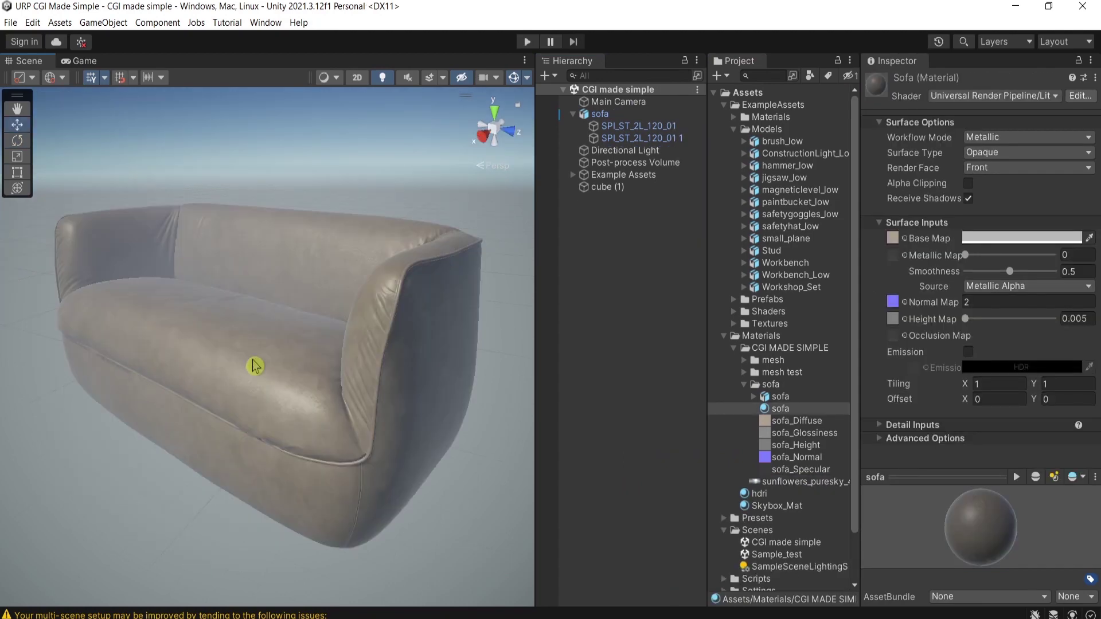
Step: Set the sofa material's Base Map colour to tan, hex ECB86C
right_click_drag(232, 377, 400, 410)
left_click(1036, 238)
left_click_drag(1025, 346, 1073, 323)
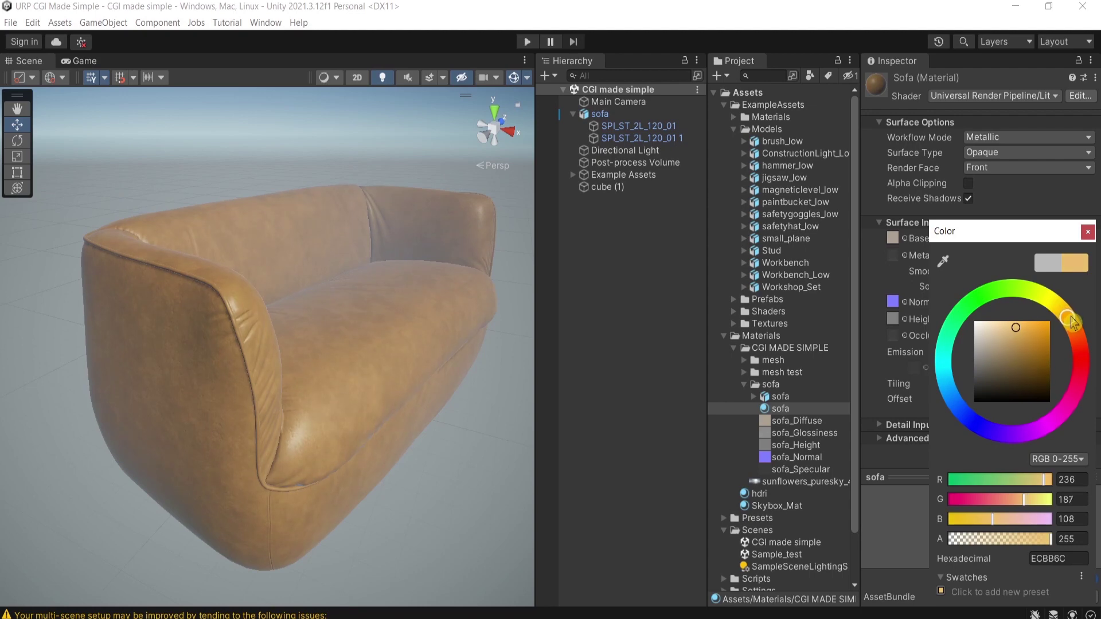
left_click(1087, 231)
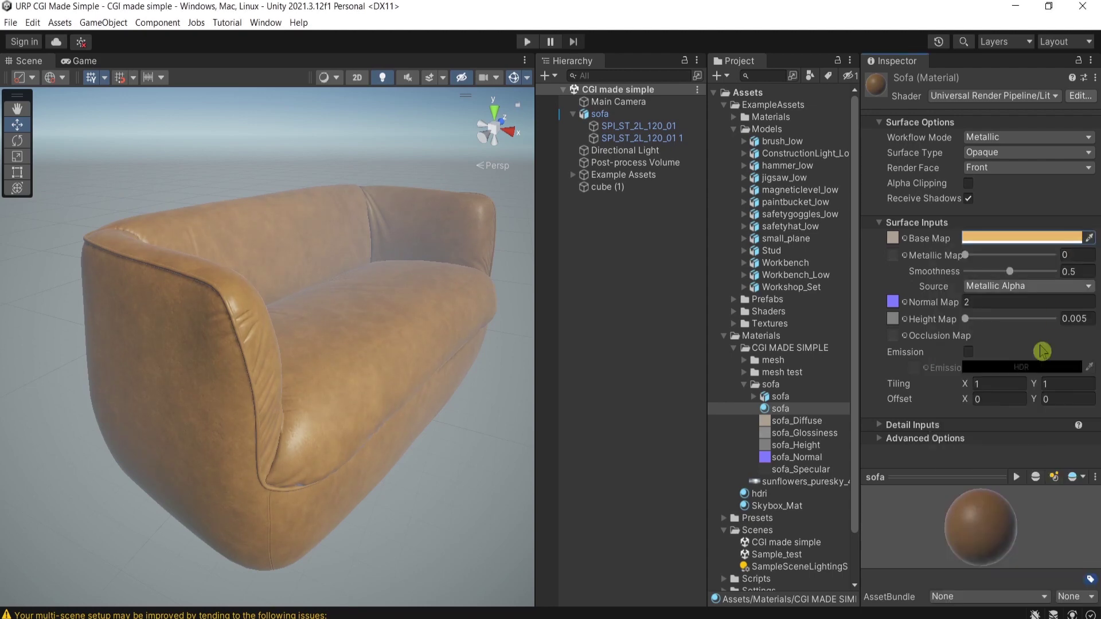
left_click(1037, 238)
left_click(1054, 554)
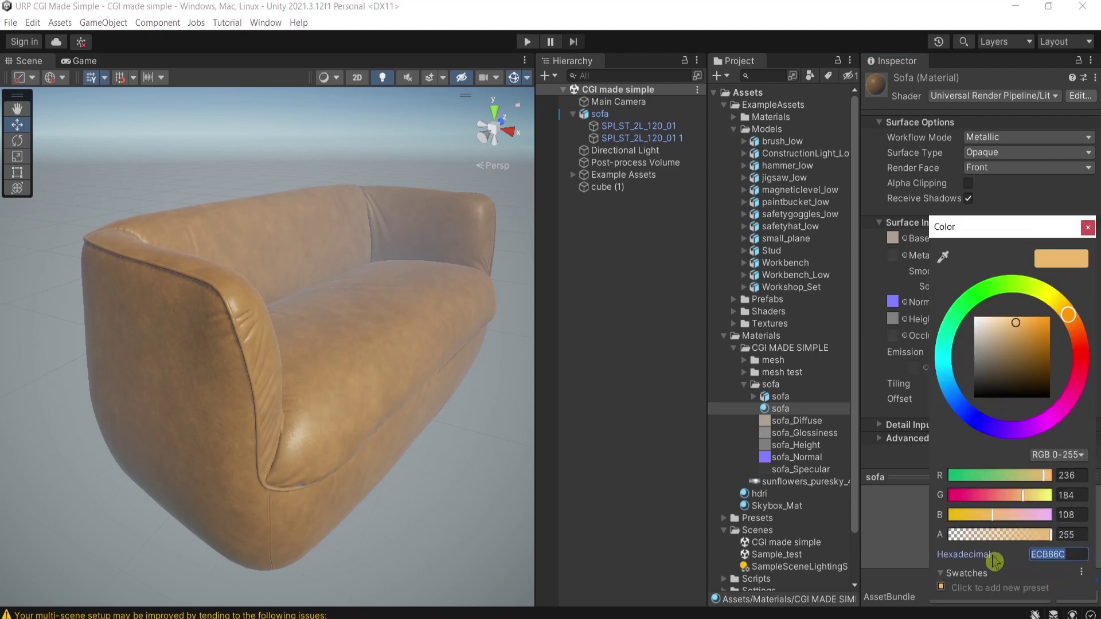
left_click(1088, 229)
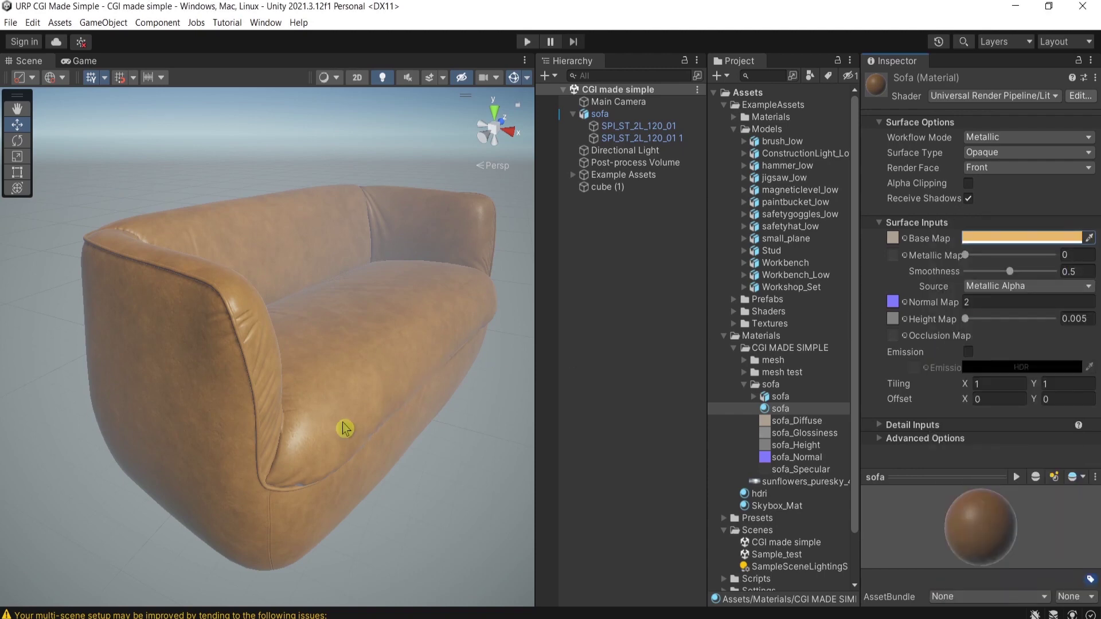
mouse_move(266, 473)
left_mouse_down("alt")
mouse_move(275, 533)
mouse_move(282, 457)
left_mouse_up("alt")
Step: Lower the sofa material's Smoothness to 0.425, then orbit to inspect the seat and back
mouse_move(1009, 271)
left_mouse_down()
mouse_move(973, 272)
mouse_move(1002, 274)
left_mouse_up()
left_click_drag(342, 393, 511, 353, "alt")
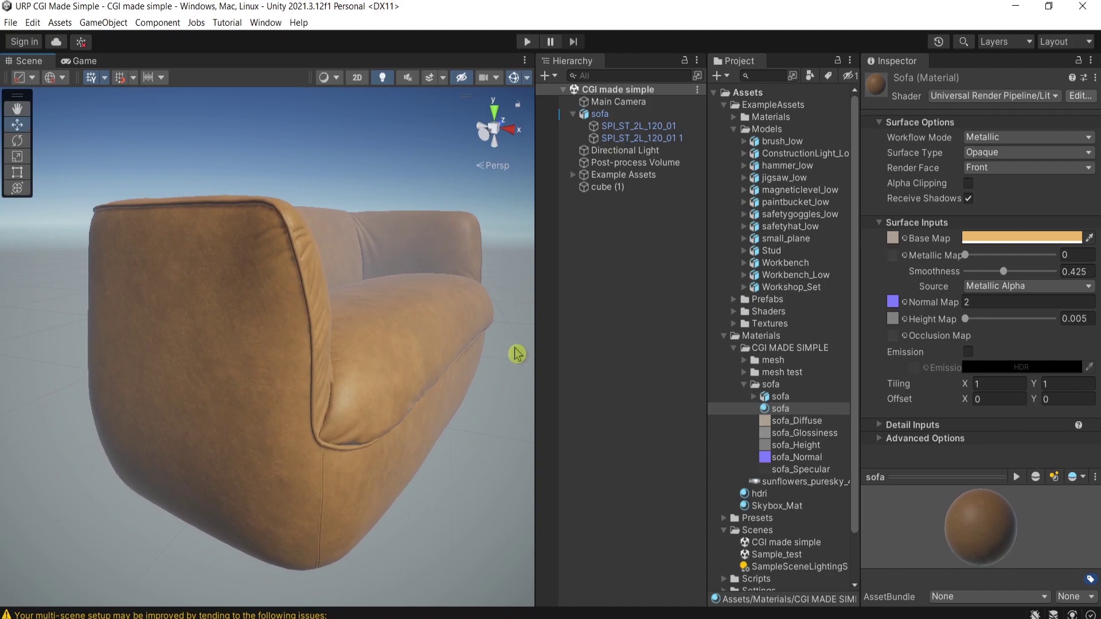